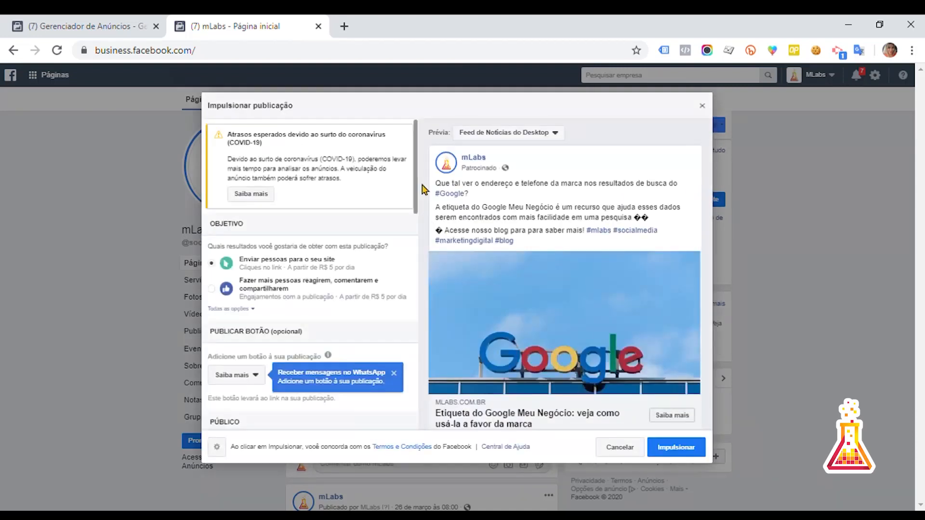
Examine all the objectives offered for boosting the post and the call-to-action options for its optional button.
click(394, 373)
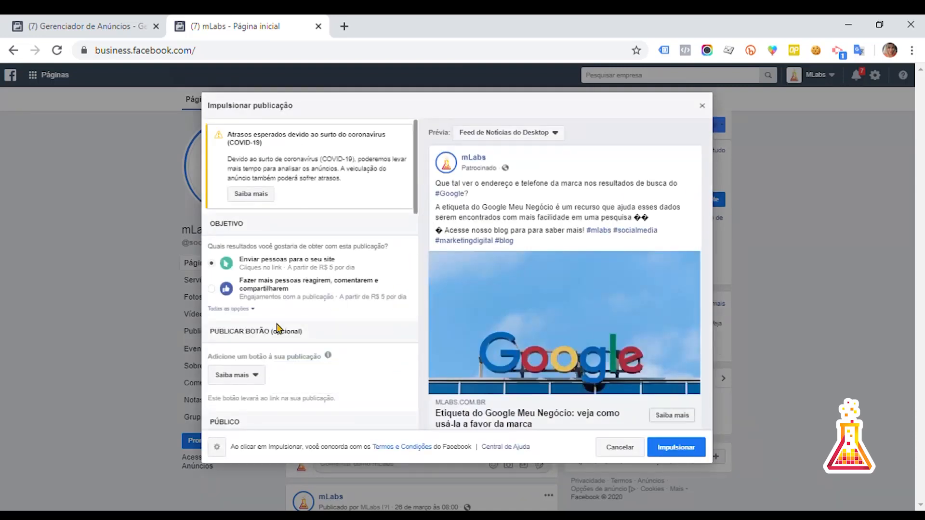
click(244, 309)
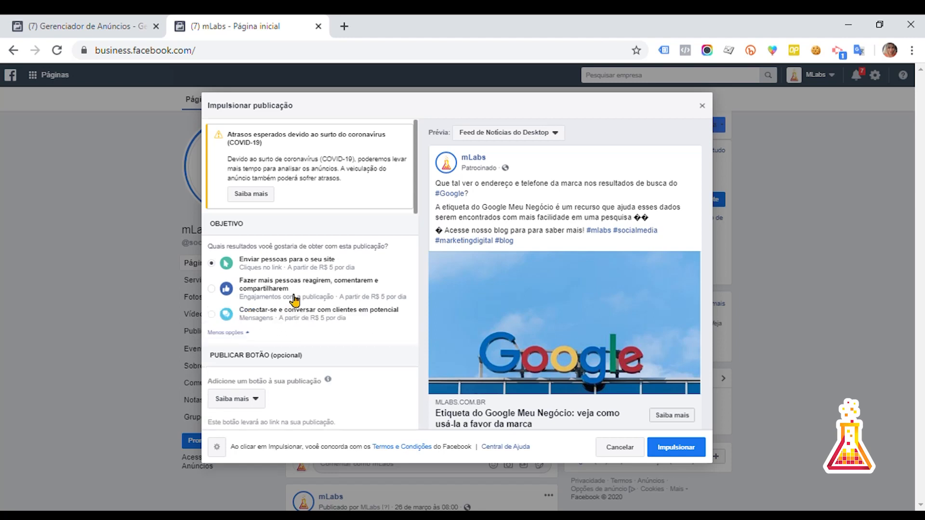
scroll(319, 285, down, 1)
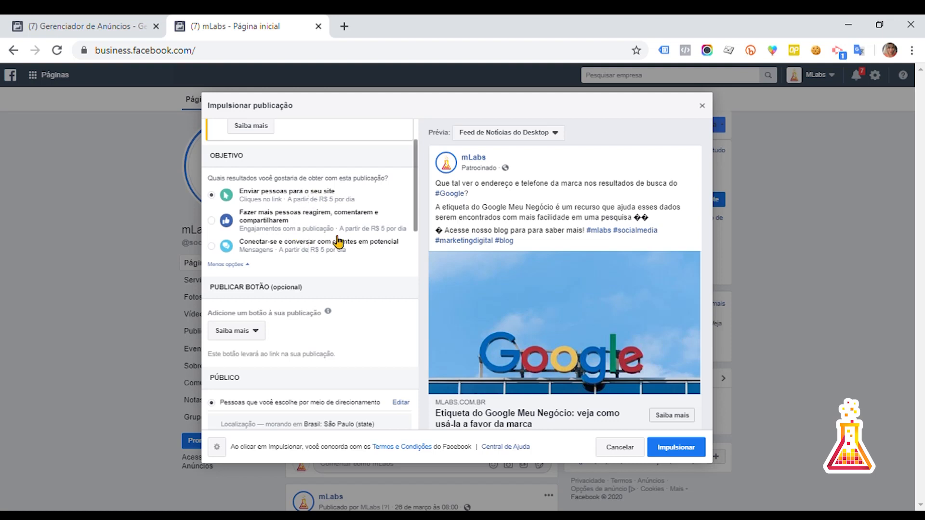
scroll(311, 297, down, 1)
click(263, 264)
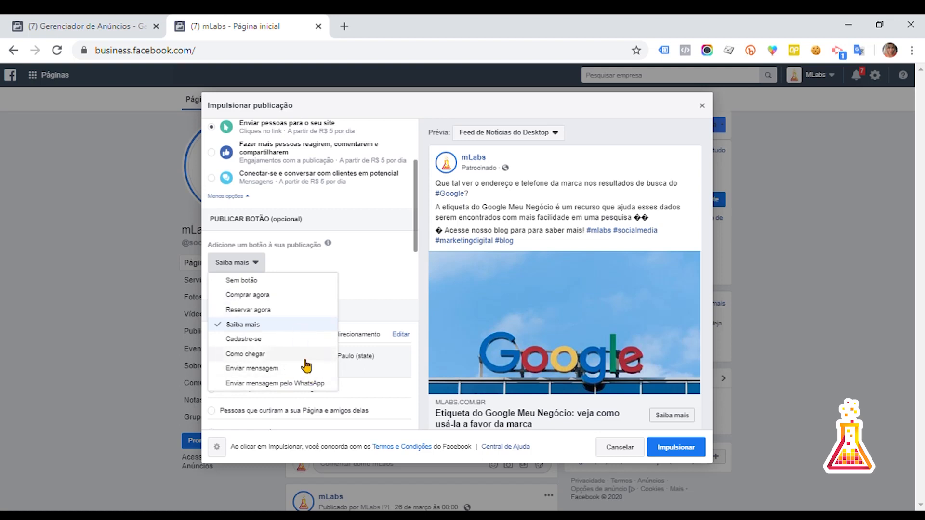
scroll(404, 278, down, 2)
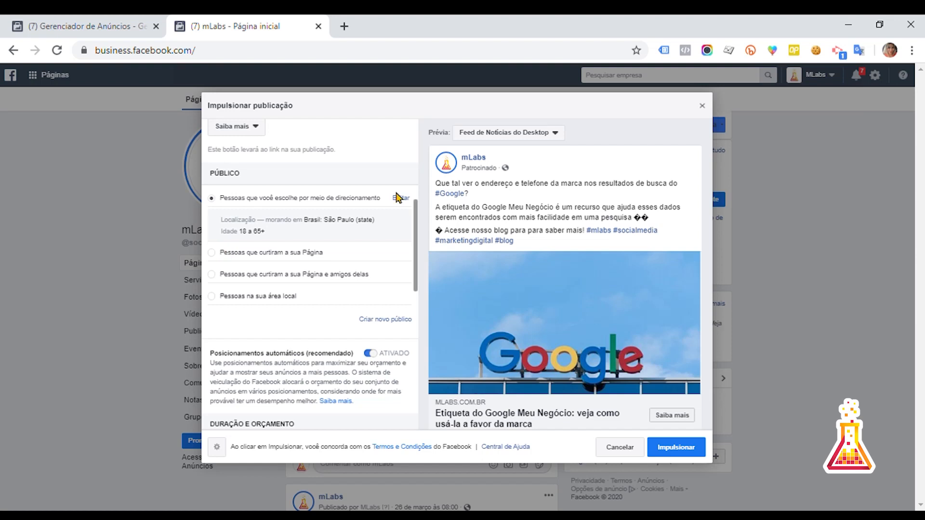
Try the page-likers audiences for the boosted post, ending with "Pessoas na sua área local" as the selected audience.
click(212, 255)
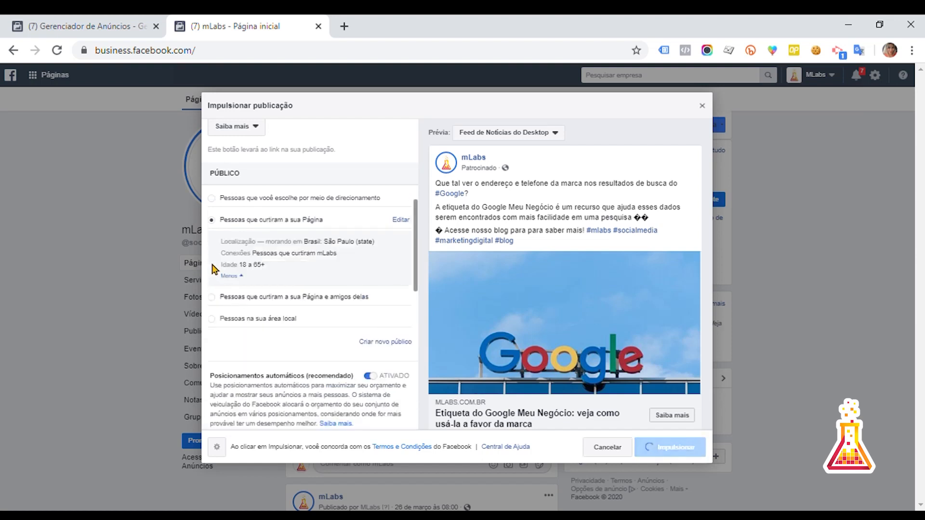
click(213, 302)
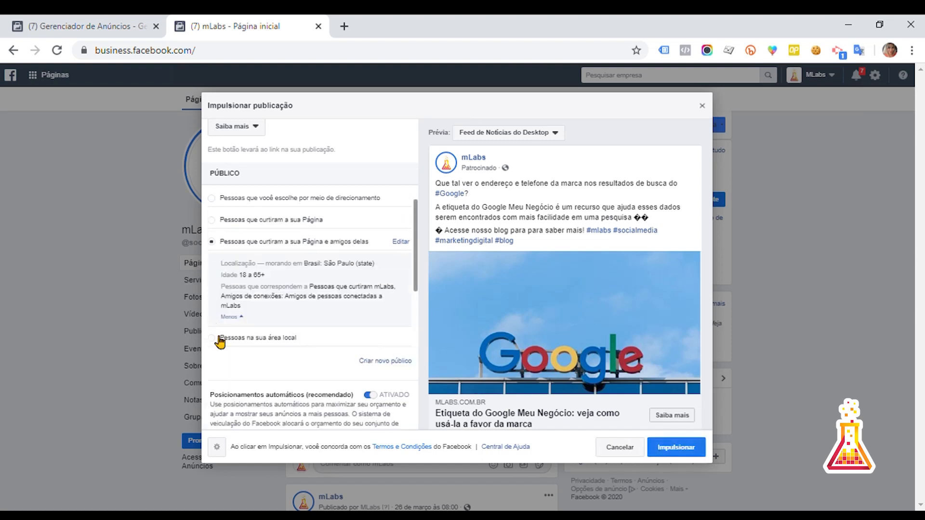
click(213, 338)
Disable automatic placements to inspect the individual placement choices, and re-enable them.
scroll(335, 294, down, 8)
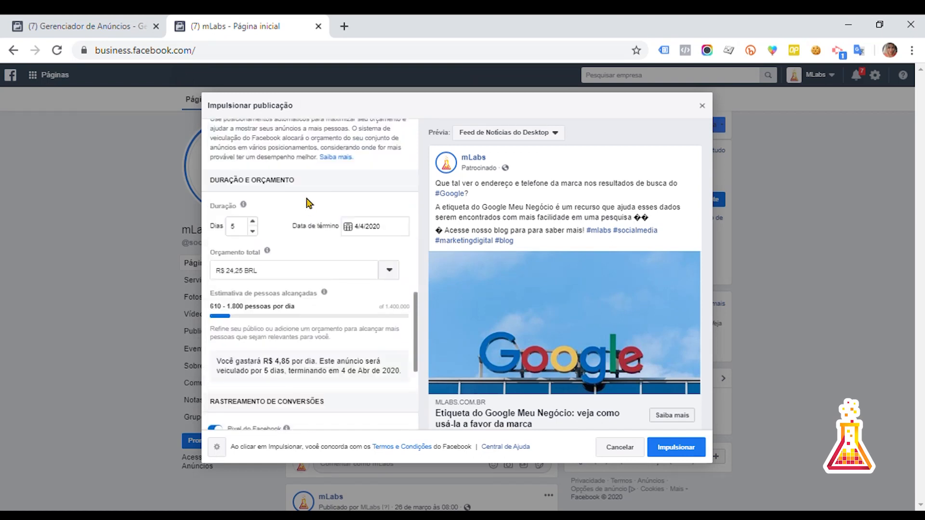
scroll(306, 201, up, 3)
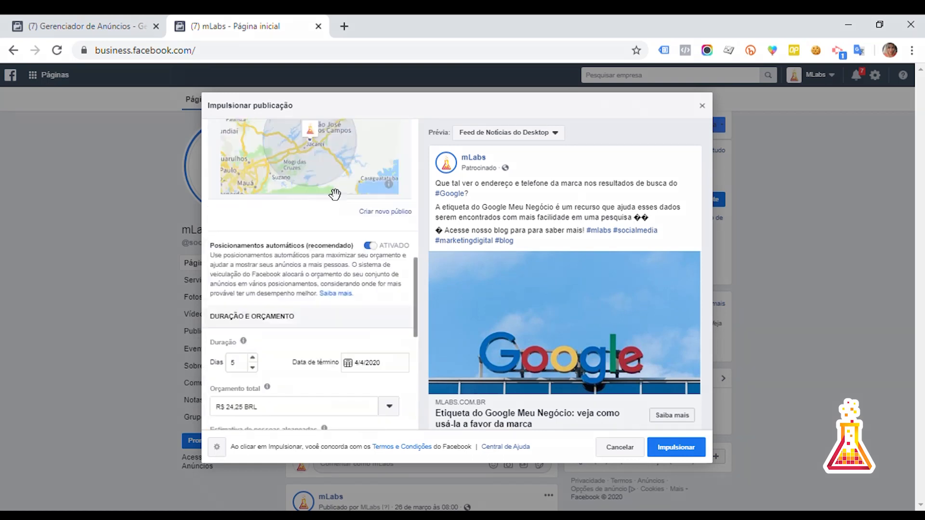
click(375, 246)
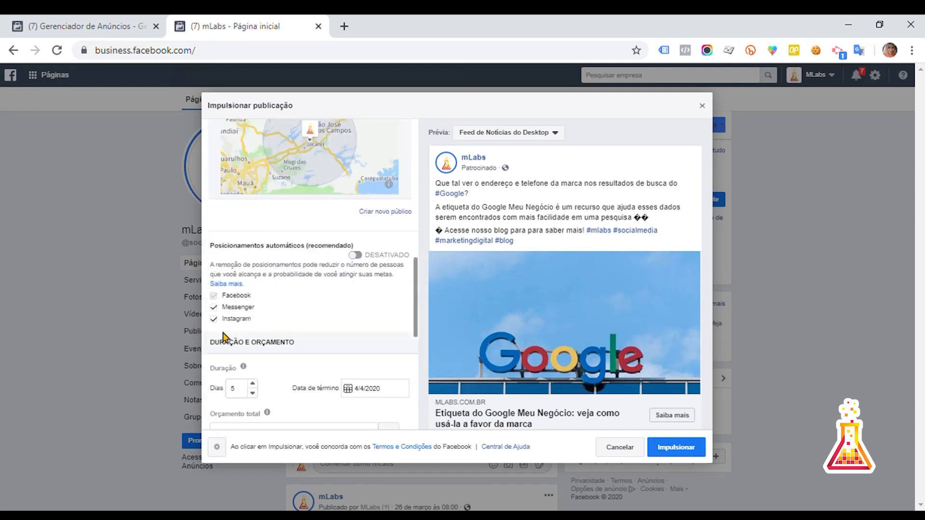
click(366, 260)
Review the boost's duration, budget, conversion tracking and payment settings, and the local-area audience details.
scroll(348, 283, down, 5)
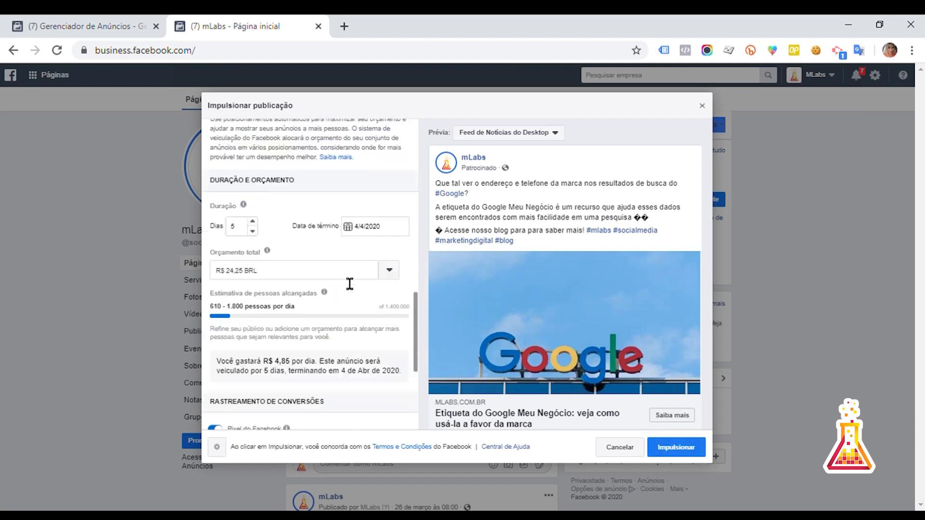
scroll(340, 279, down, 3)
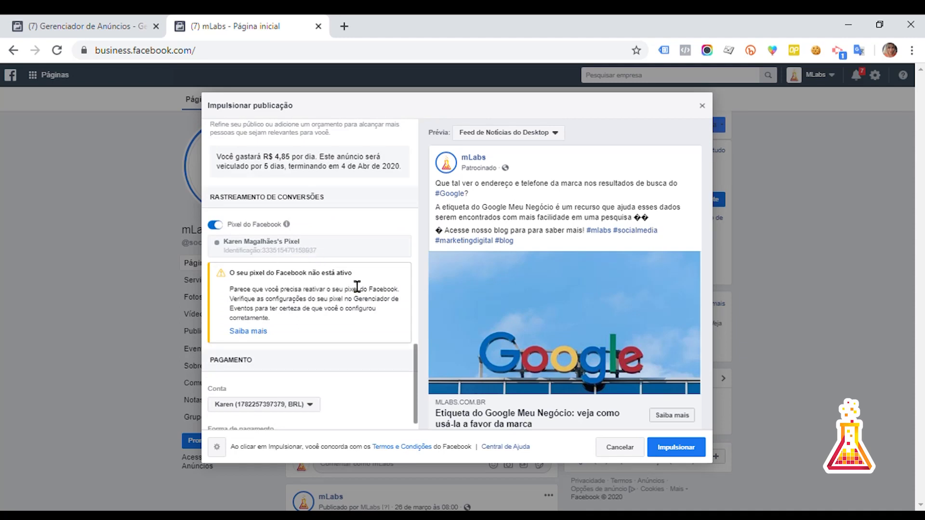
scroll(356, 284, up, 2)
scroll(352, 277, up, 8)
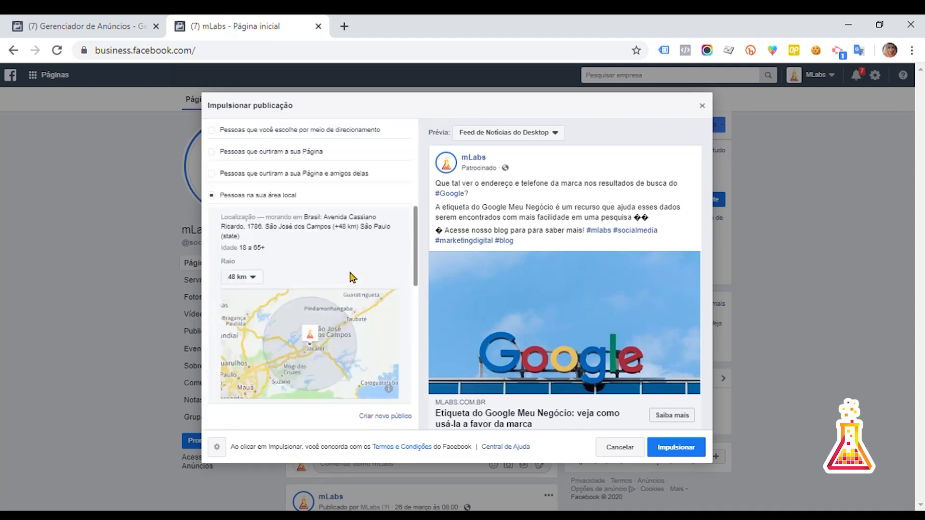
scroll(355, 278, up, 4)
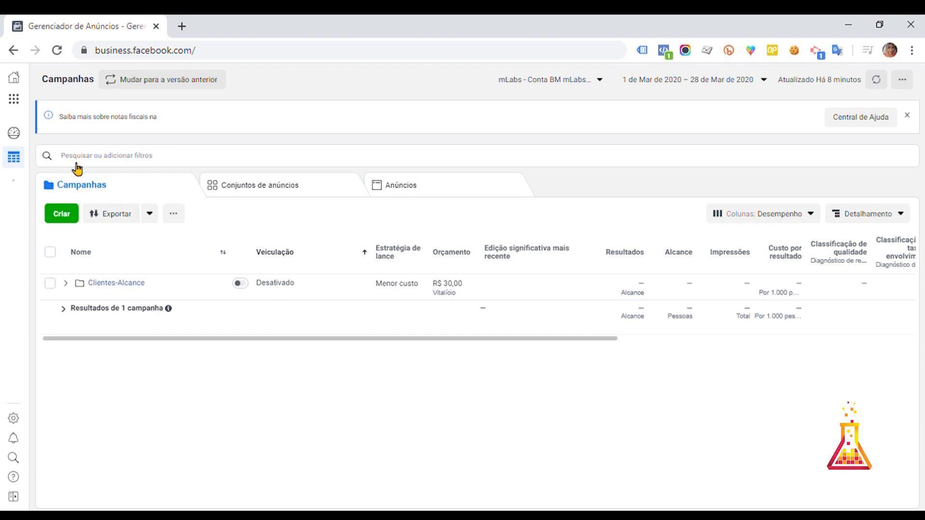
Look over the shortcuts and business management tools available in Gerenciador de Anúncios, and close the list.
click(14, 98)
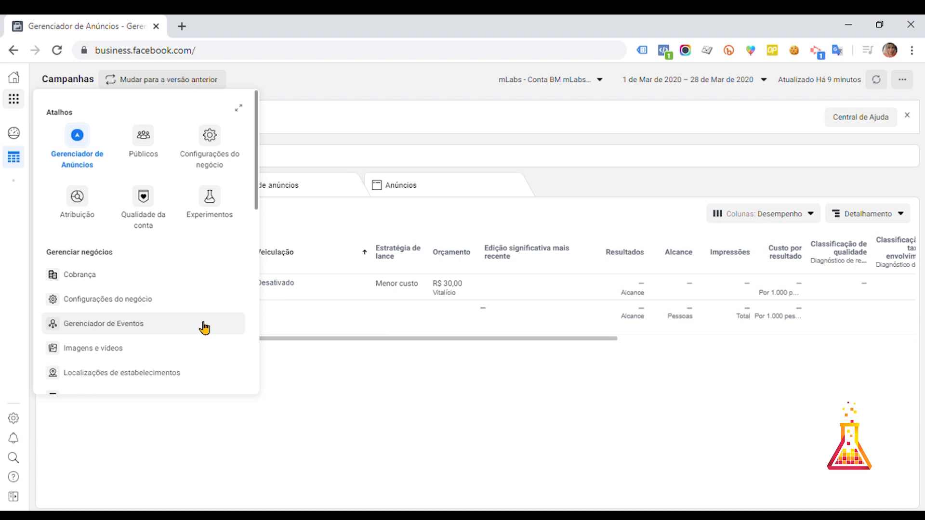
click(298, 382)
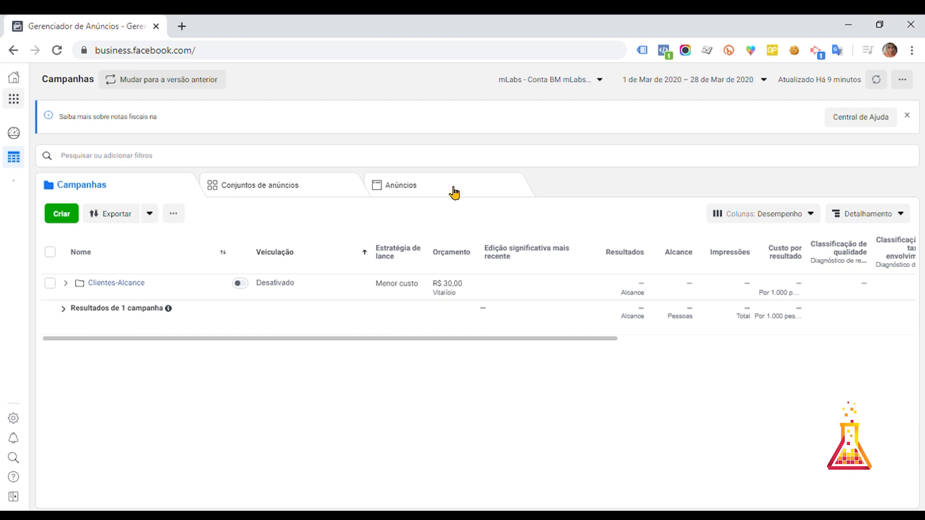
Create a new campaign with Alcance as its marketing objective.
click(67, 215)
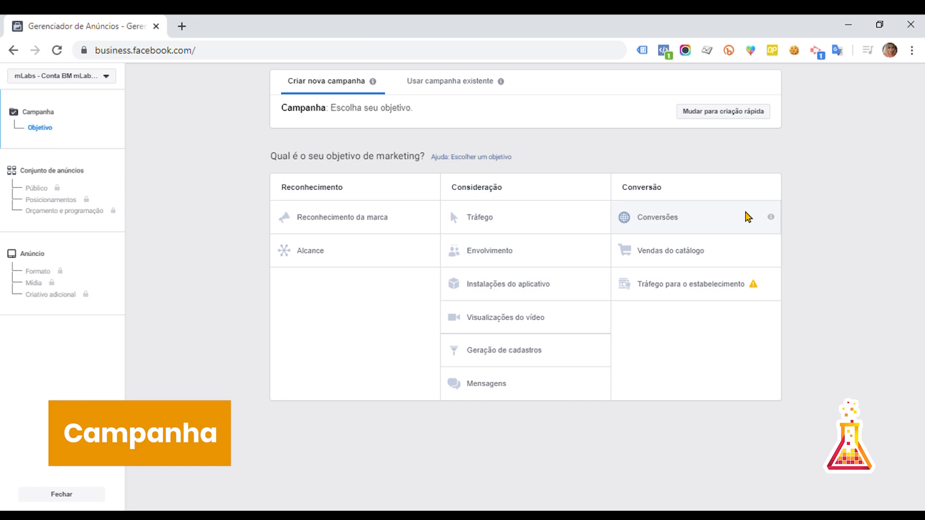
mouse_move(772, 252)
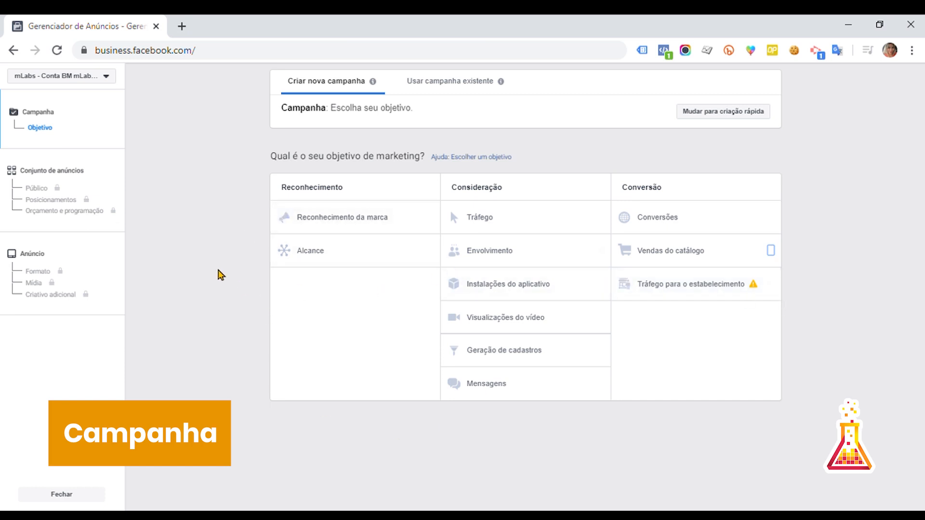
click(312, 253)
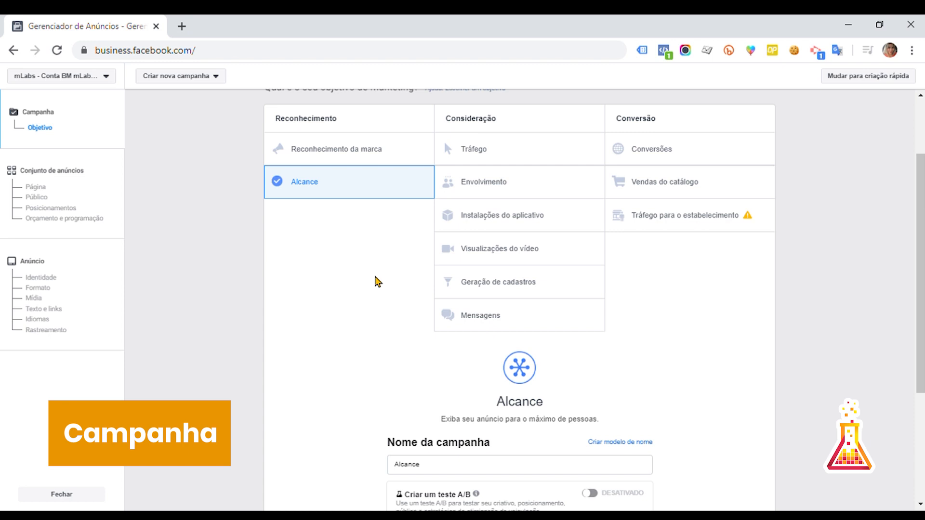
Name the campaign "Nome da campanha - OBJETIVO DE MÍDIA".
scroll(383, 248, down, 3)
click(436, 330)
double_click(436, 329)
text(Nome)
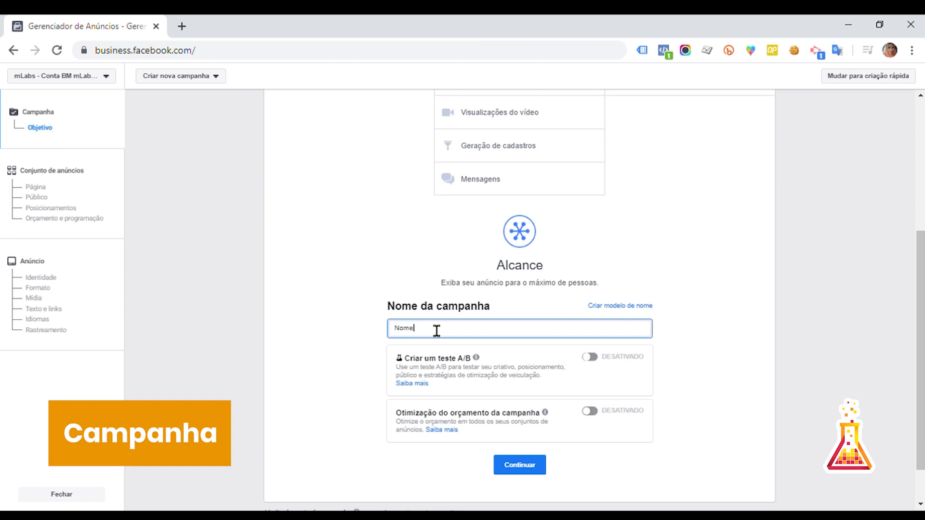
text( da campanha - OBJETIVO DE MÍDIA)
Turn on campaign budget optimization and check which budget types are available.
scroll(338, 295, down, 1)
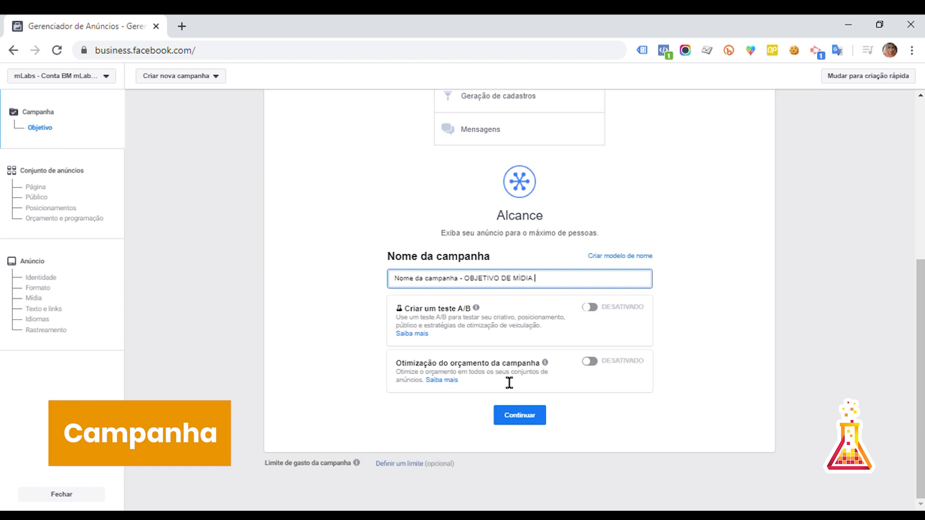
mouse_move(545, 362)
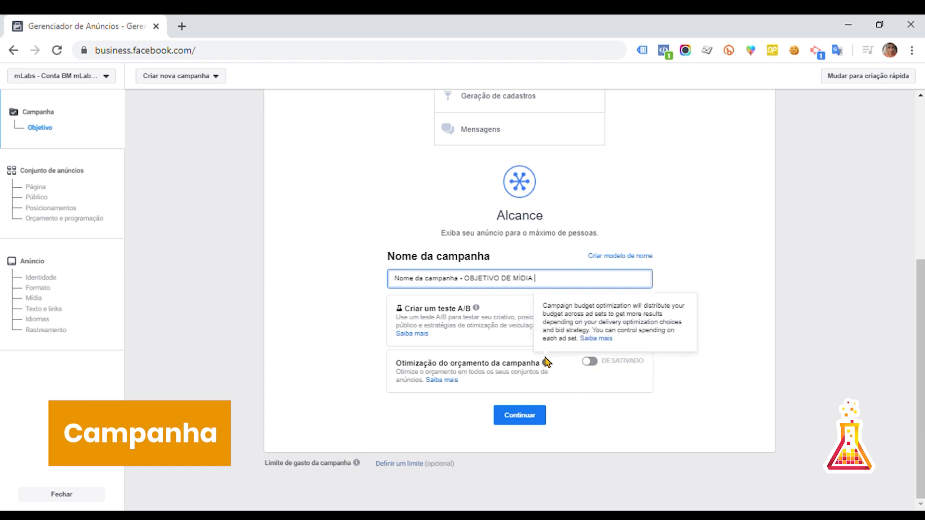
click(591, 363)
scroll(593, 364, down, 2)
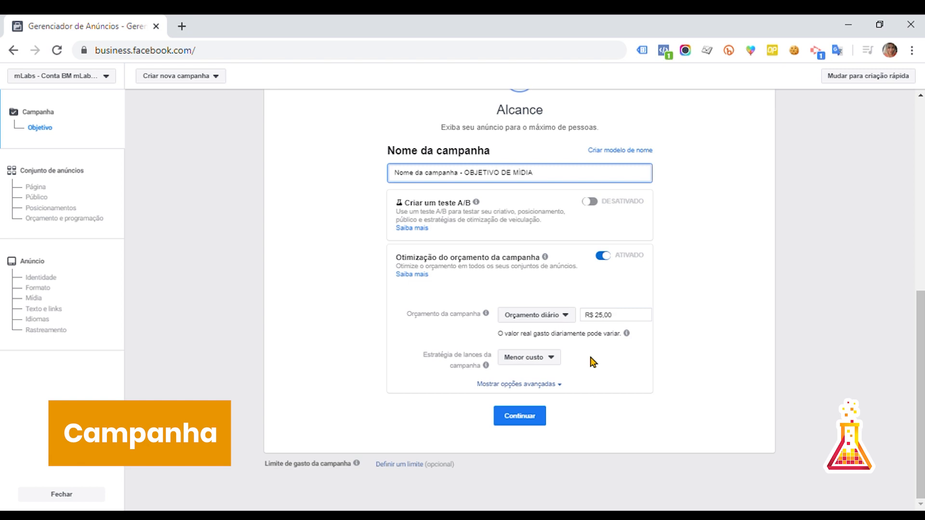
click(573, 318)
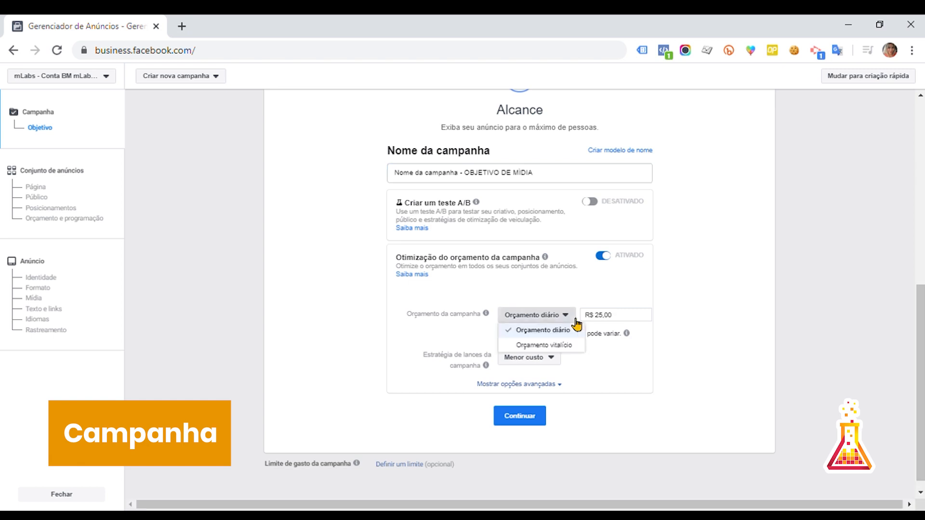
click(596, 360)
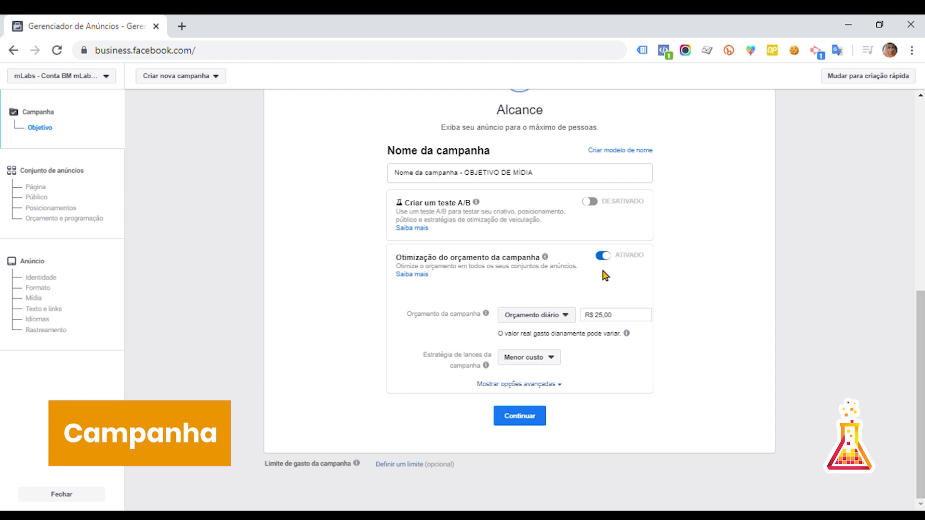
Change the campaign budget to Orçamento vitalício with an amount of R$ 300,00.
click(548, 316)
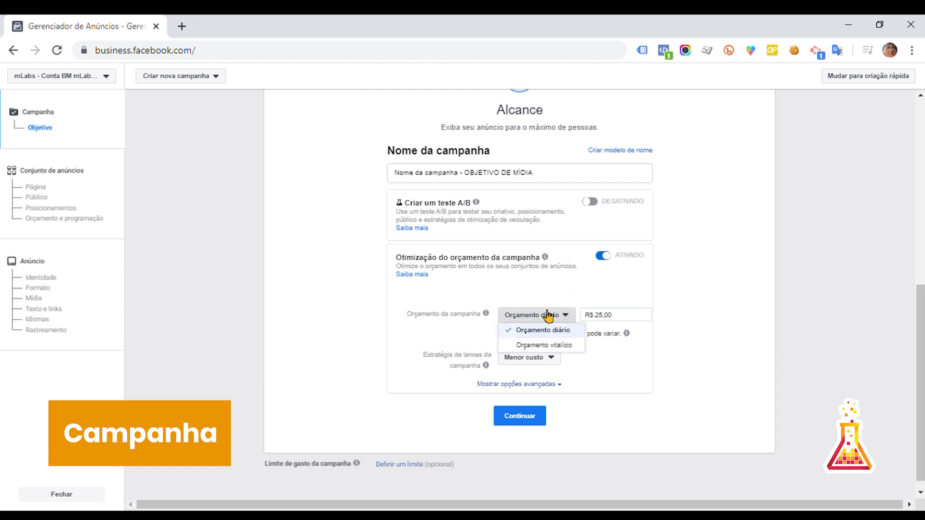
click(578, 346)
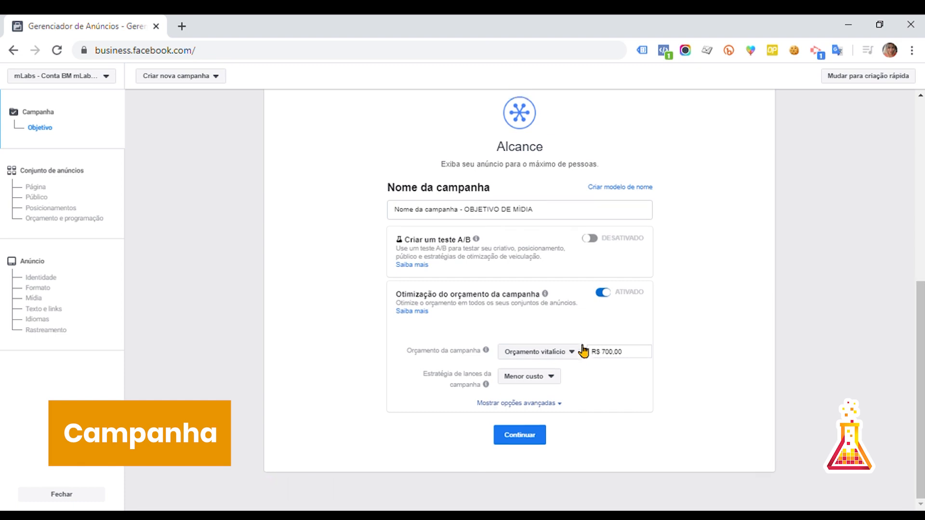
click(625, 355)
key(ctrl+a)
text(300)
click(681, 372)
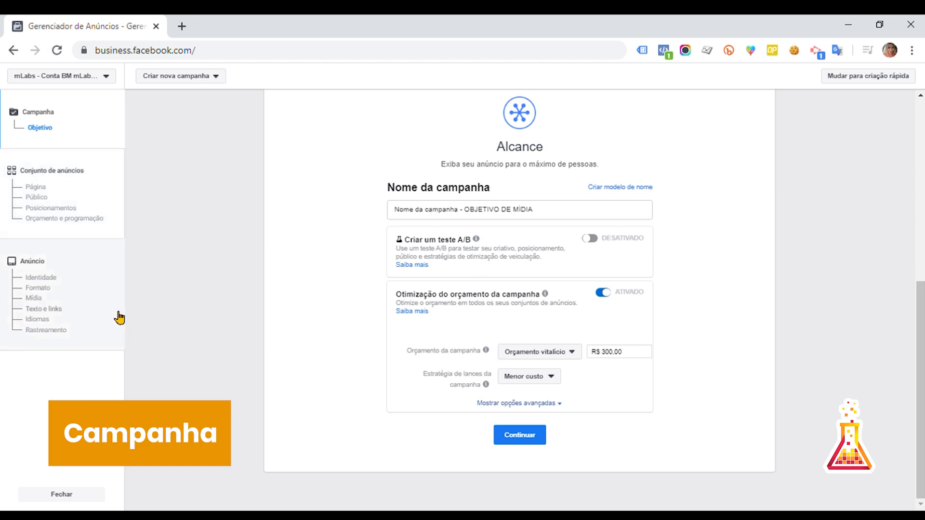
Set the campaign budget to Orçamento diário with an amount of R$ 35,00.
click(530, 353)
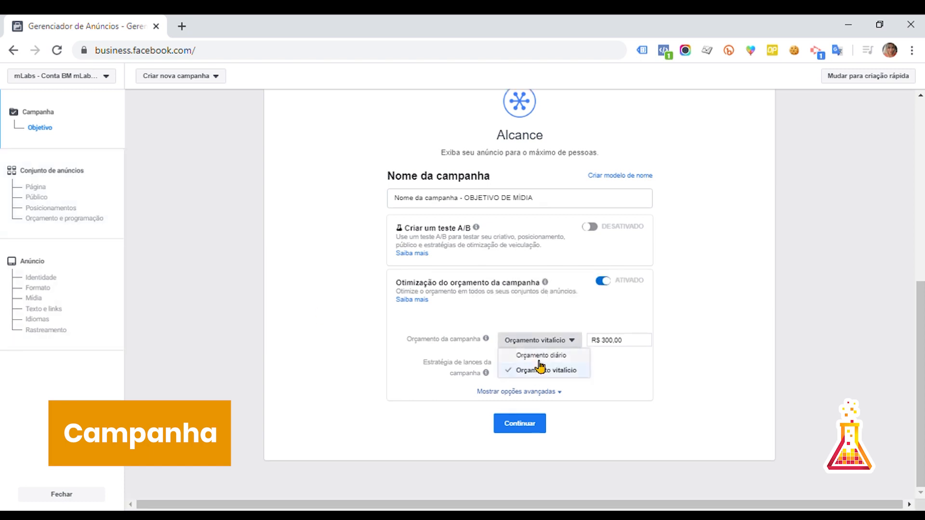
click(540, 359)
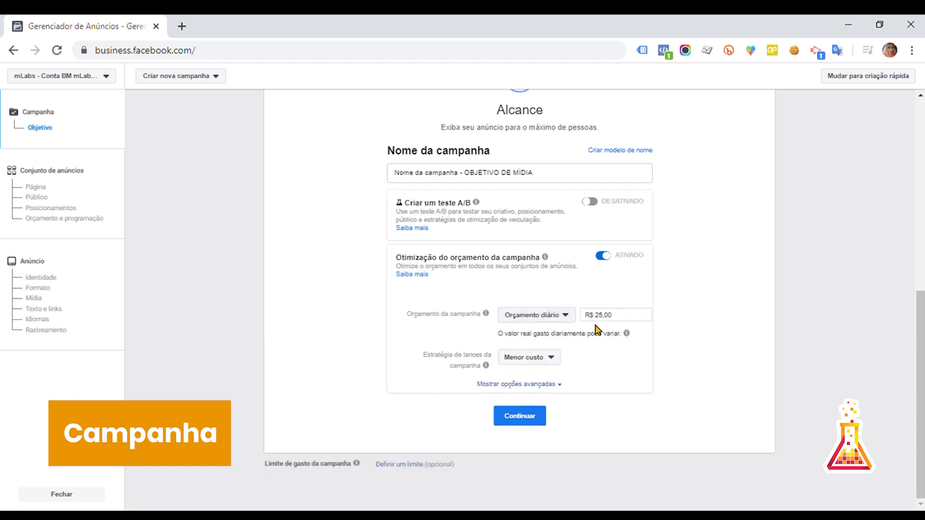
double_click(608, 315)
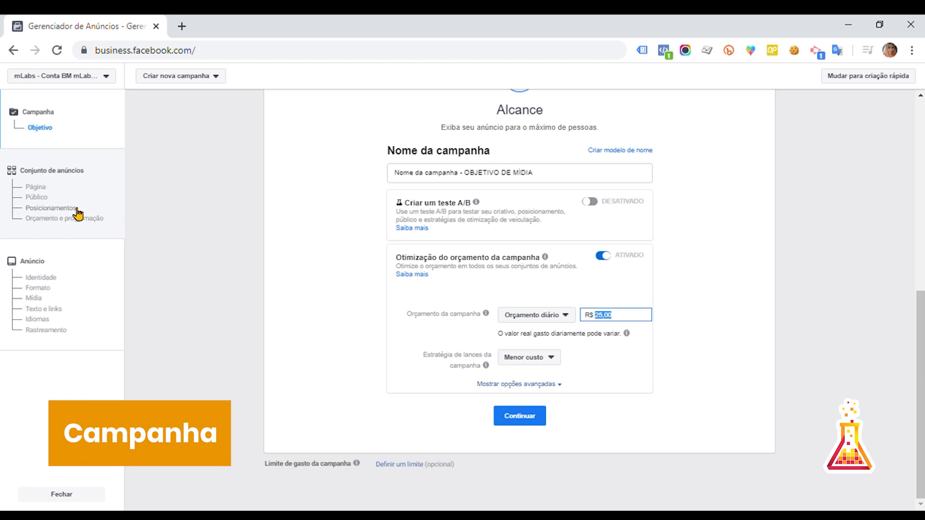
text(35)
click(684, 328)
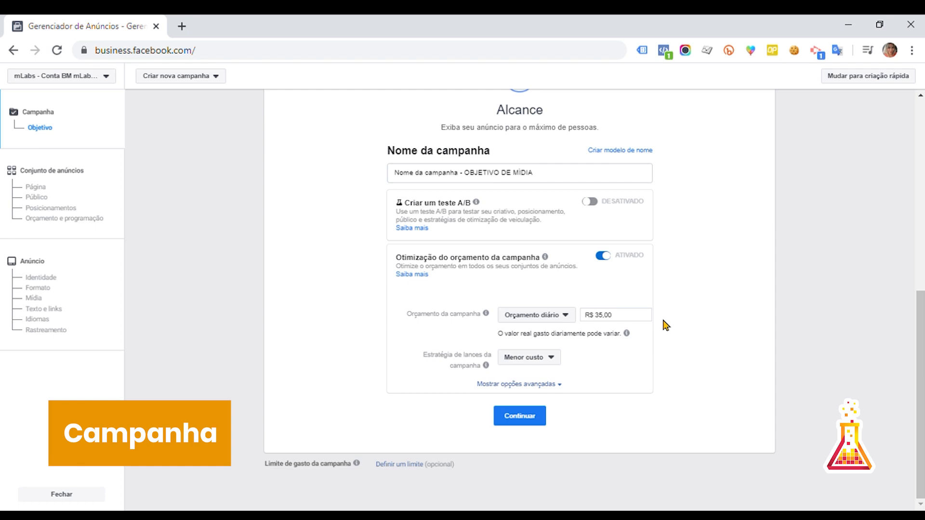
Switch the campaign bid strategy to Limite de lance and return it to Menor custo.
click(553, 359)
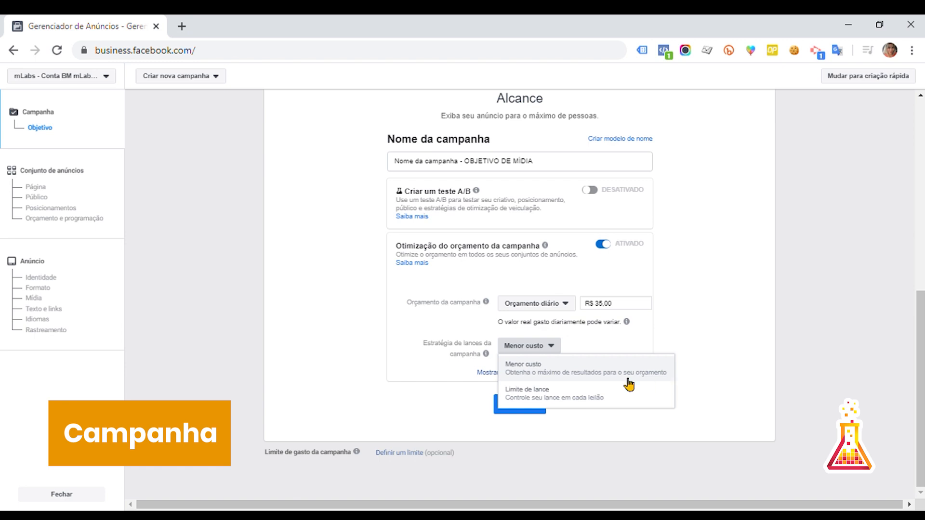
click(605, 393)
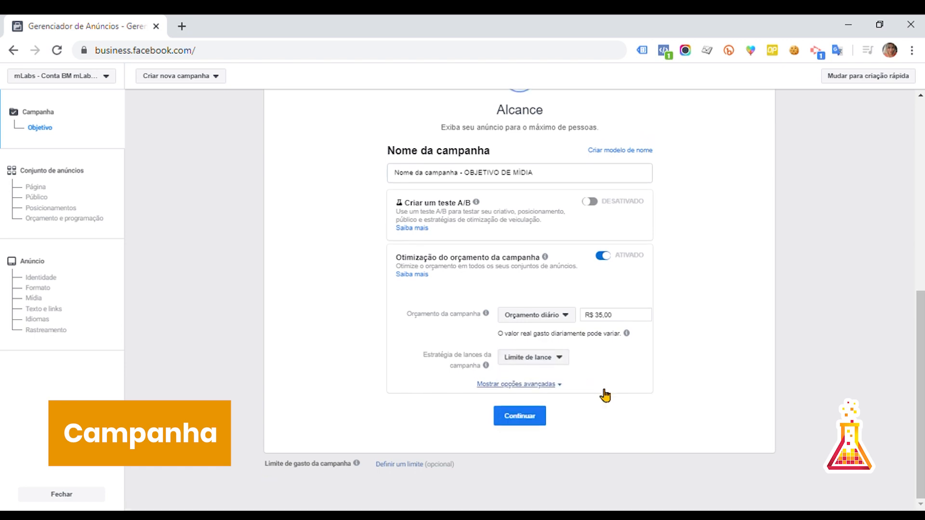
click(556, 351)
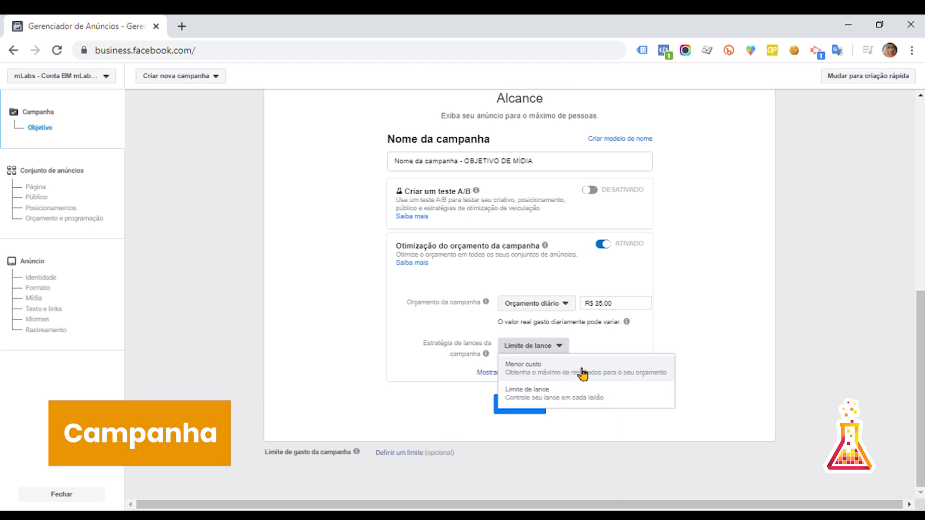
click(583, 374)
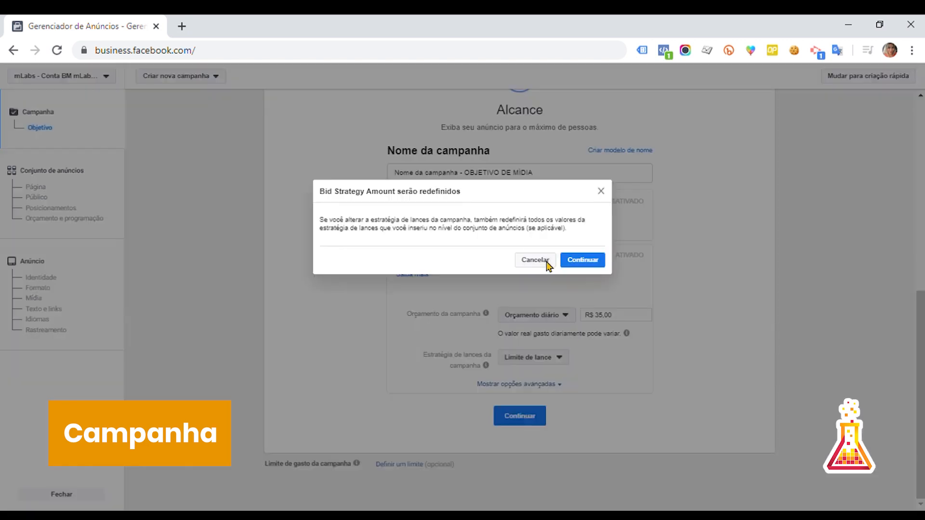
click(583, 260)
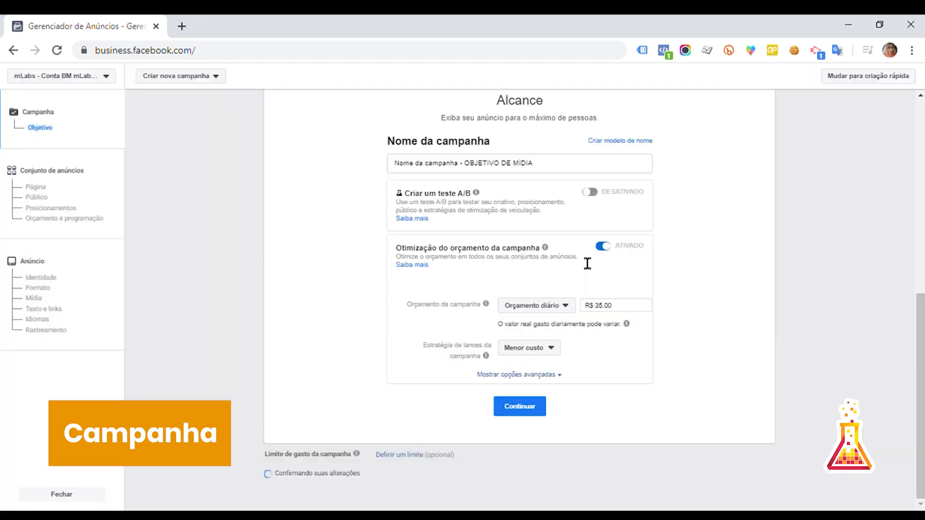
Show the campaign's advanced options and change the campaign budget type to Orçamento vitalício.
click(559, 387)
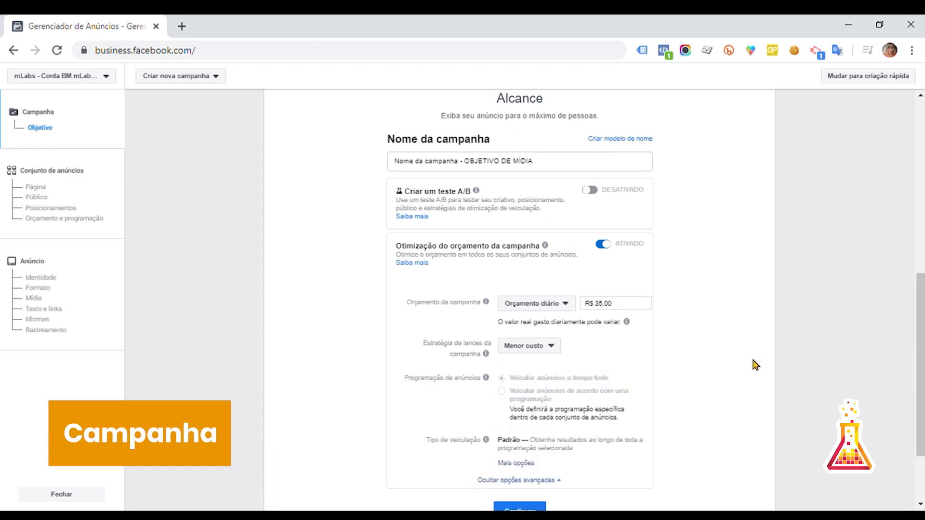
scroll(754, 363, down, 2)
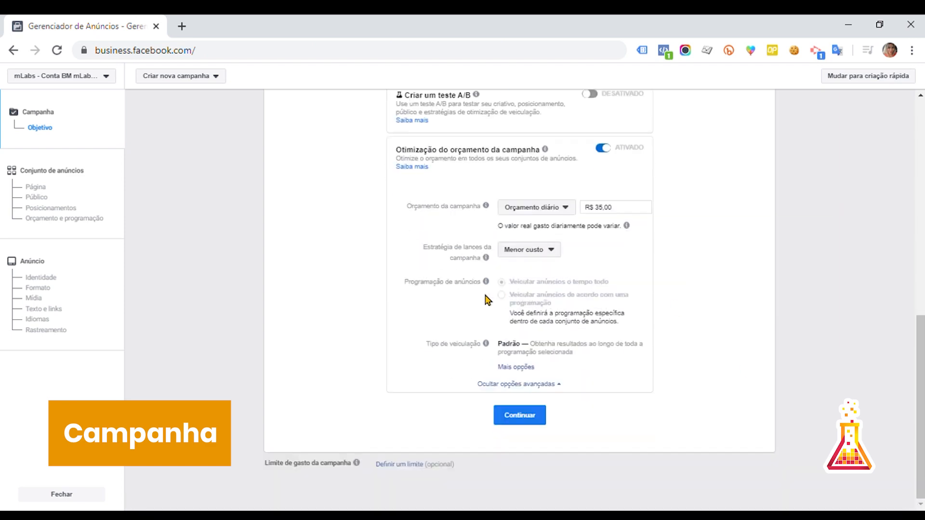
mouse_move(501, 298)
click(557, 208)
click(517, 239)
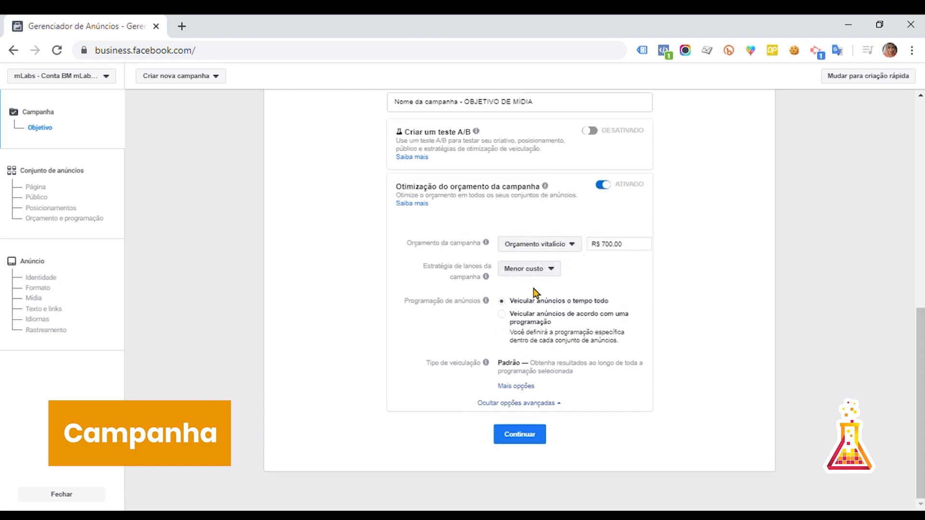
Try scheduled ad delivery with its delivery types expanded, and return the ad scheduling to Veicular anúncios o tempo todo.
click(518, 322)
click(510, 386)
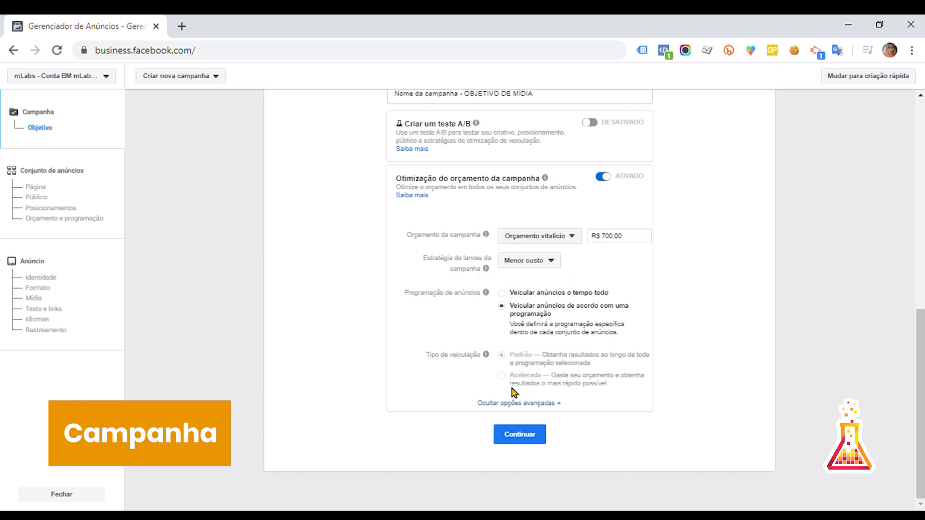
click(506, 293)
Hide the advanced options and continue from the campaign settings to the ad set.
click(504, 403)
scroll(657, 382, up, 3)
scroll(626, 393, down, 3)
click(514, 435)
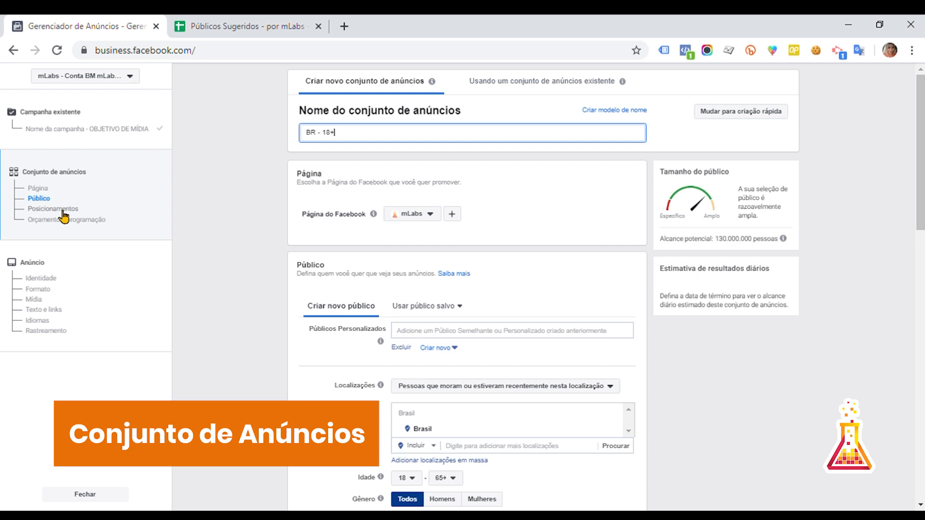
Name the ad set "Nome do conjunto de anúncios - Doceria".
triple_click(387, 142)
text(Nom)
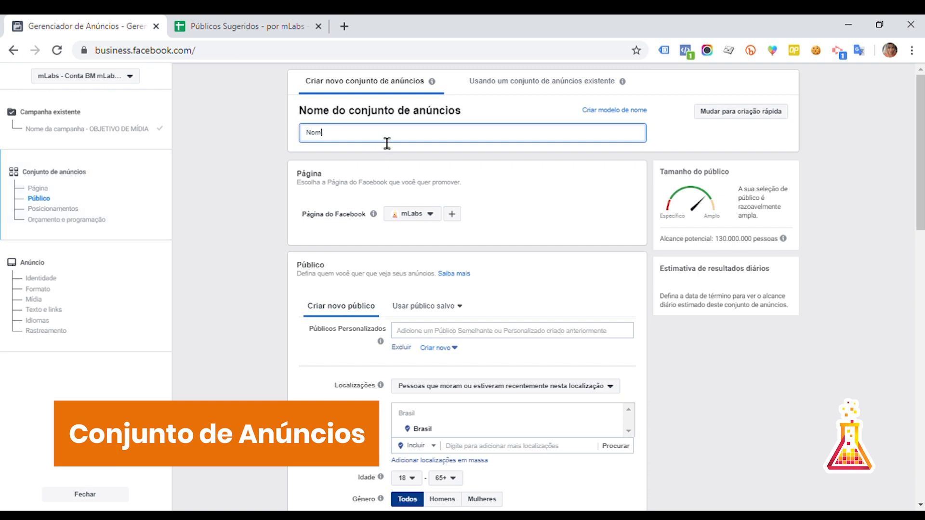
text(e do conjunto de anúnci)
text(os - )
text(Doceira)
key(BackSpace)
key(BackSpace)
key(BackSpace)
text(ria)
double_click(426, 139)
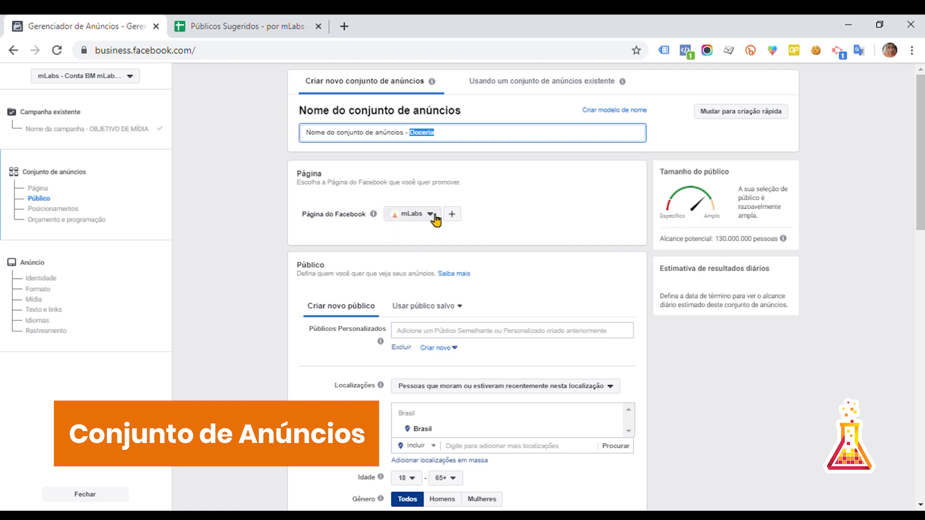
Show the exclusion field for Públicos Personalizados in the ad set's audience section.
scroll(435, 219, down, 3)
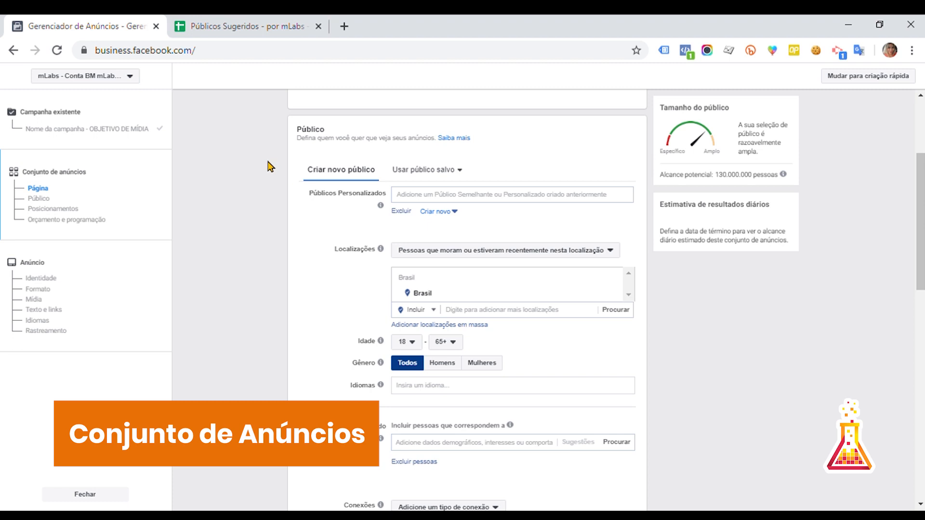
scroll(268, 167, down, 2)
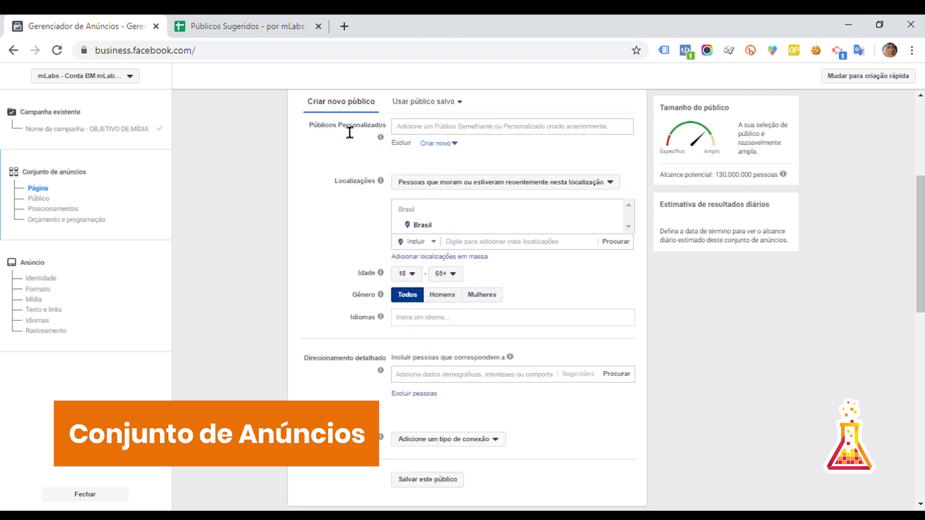
click(401, 143)
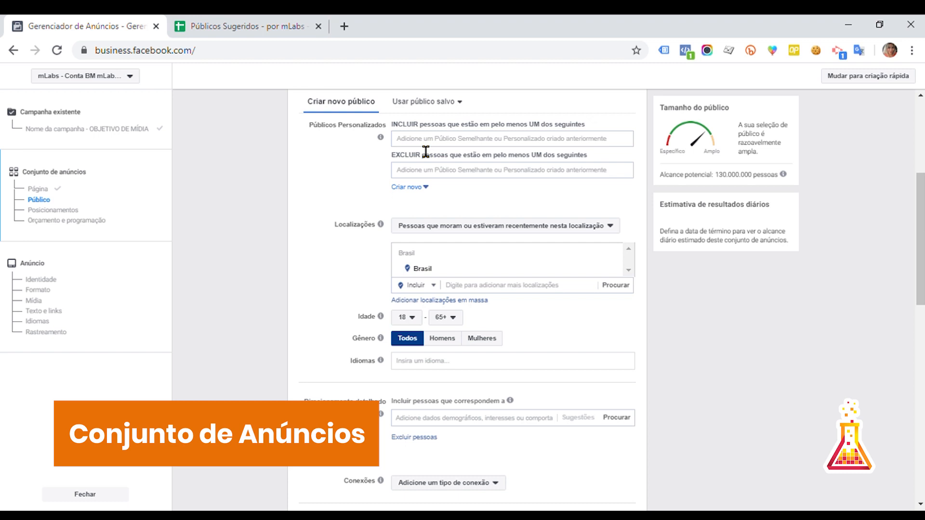
Examine the lists of Público Semelhante and Público Personalizado audiences available for inclusion.
click(426, 144)
click(512, 164)
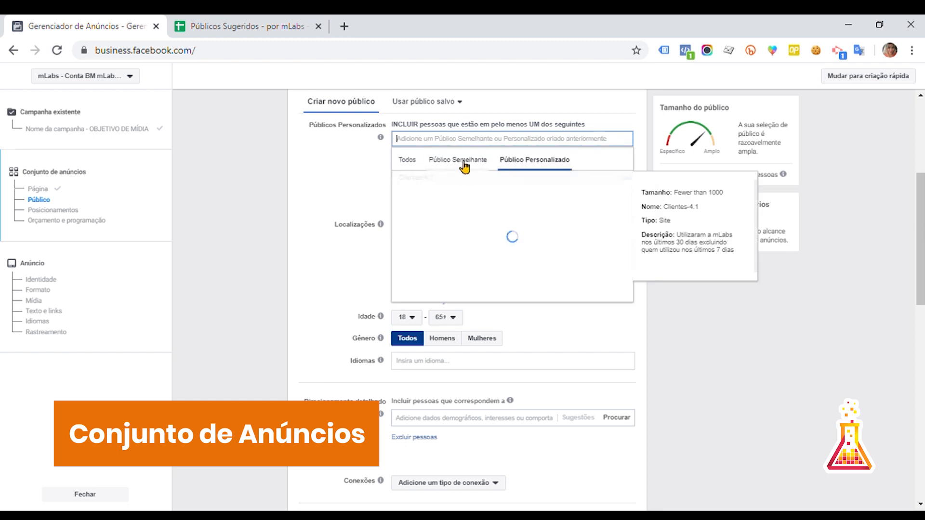
click(464, 162)
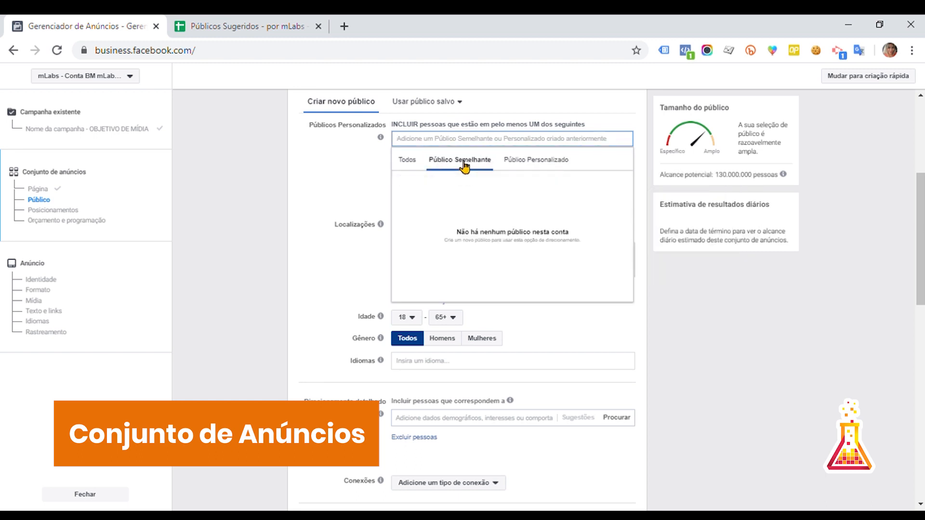
click(548, 164)
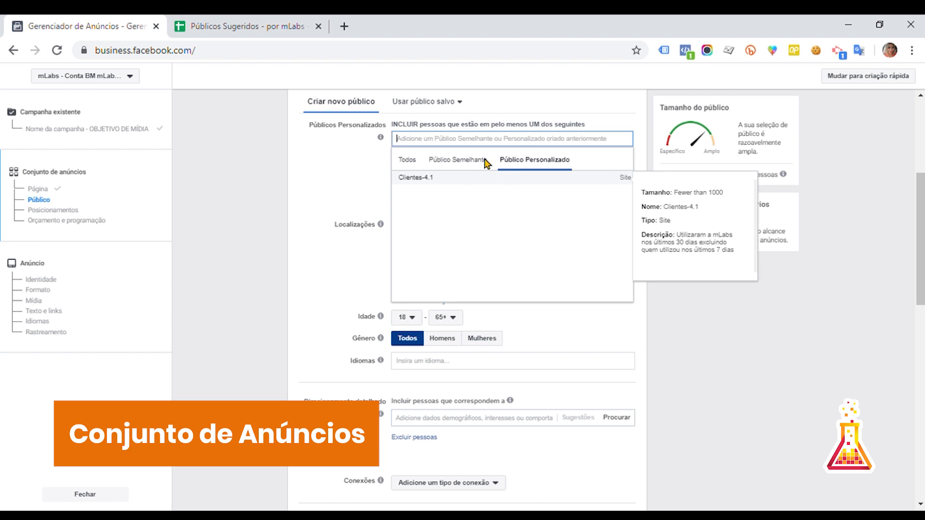
click(475, 161)
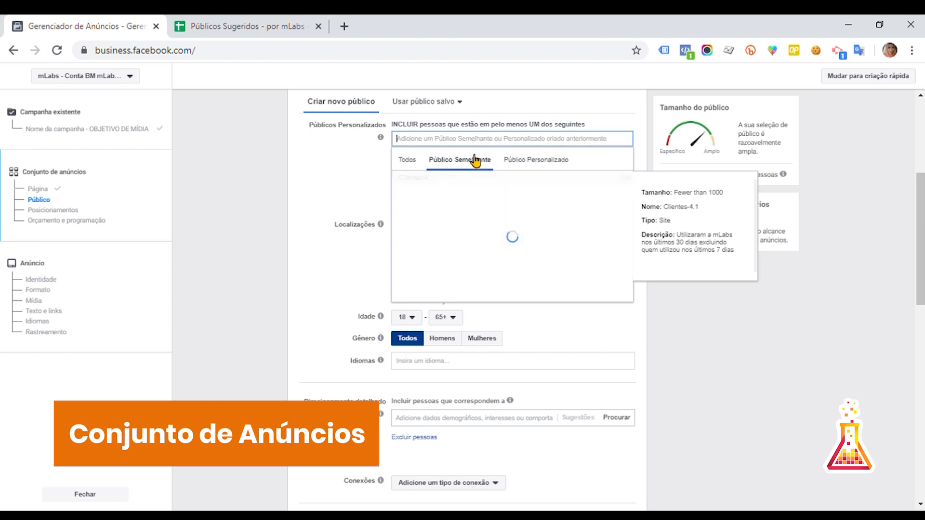
click(507, 159)
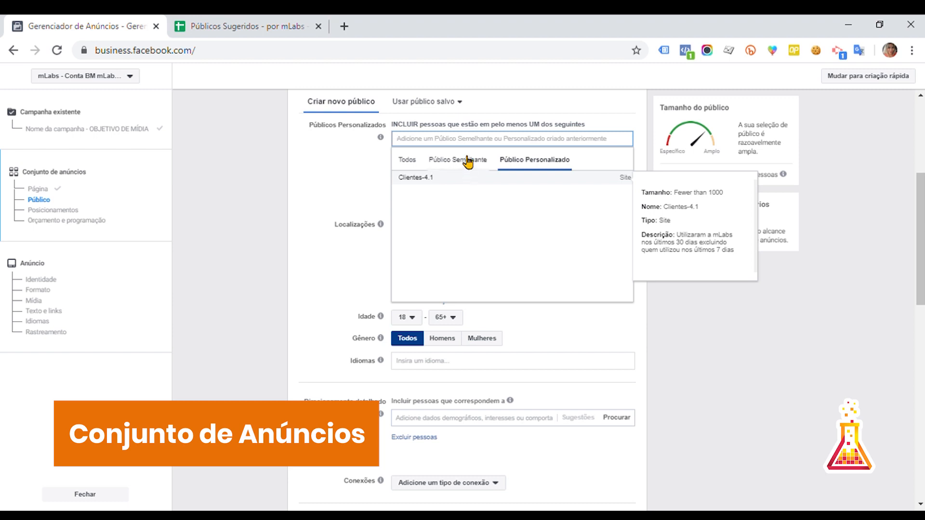
click(336, 168)
Review the location targeting options and keep Pessoas que moram ou estiveram recentemente nesta localização selected.
mouse_move(380, 145)
scroll(342, 181, down, 3)
scroll(342, 180, up, 1)
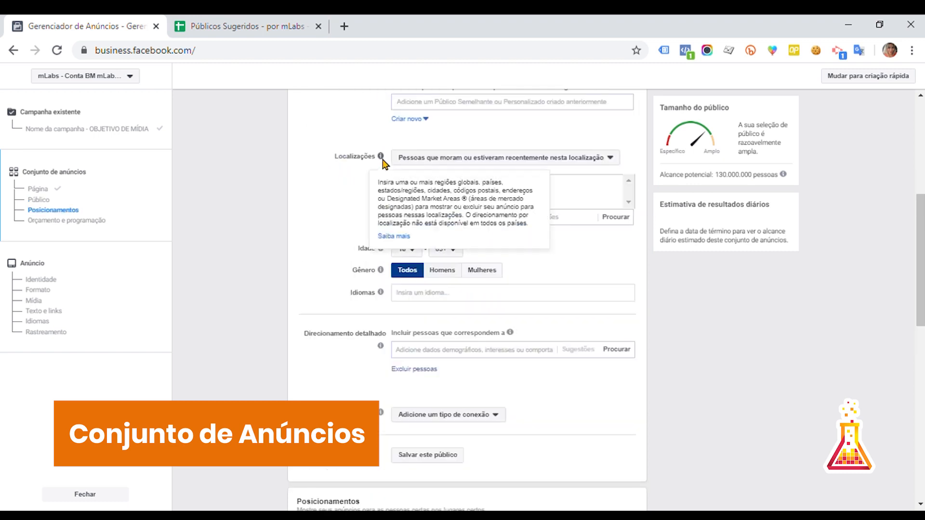
click(558, 158)
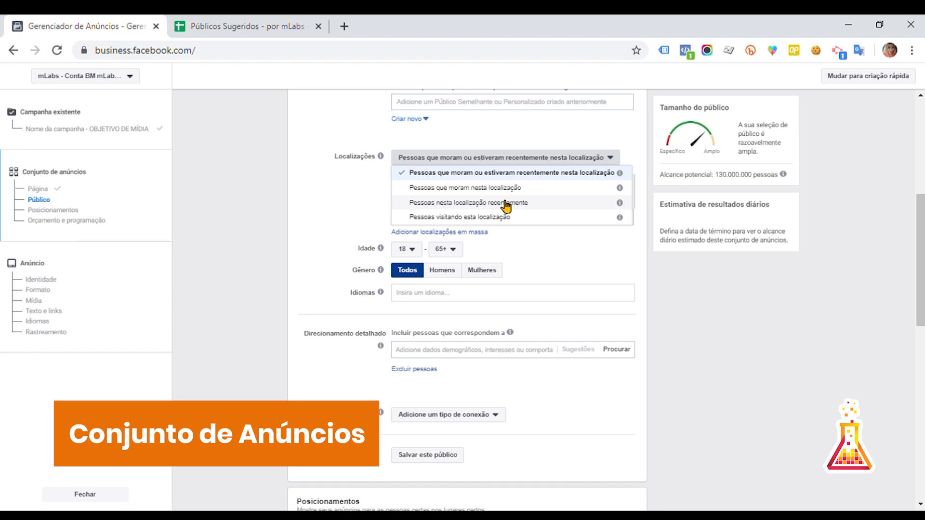
click(550, 173)
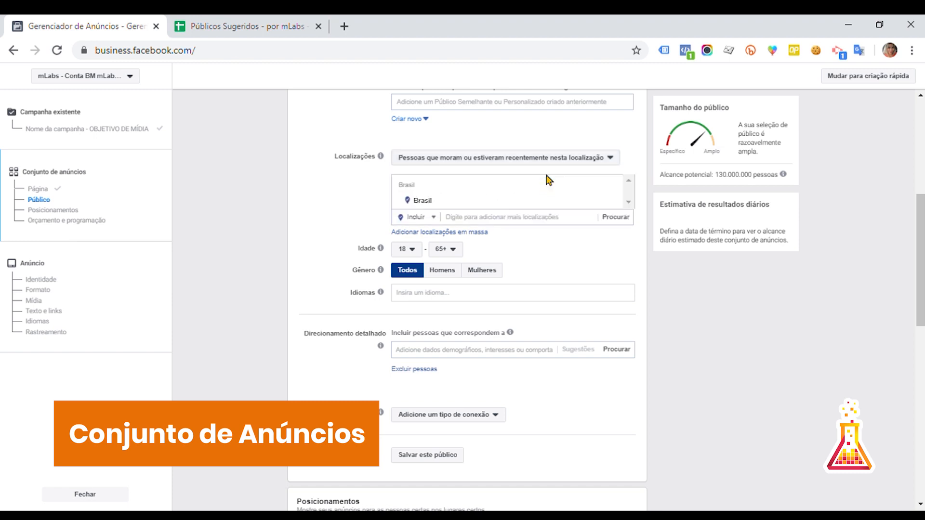
Search for São Carlos and target the city São Carlos, São Paulo (state), Brasil.
click(473, 224)
text(São Cal)
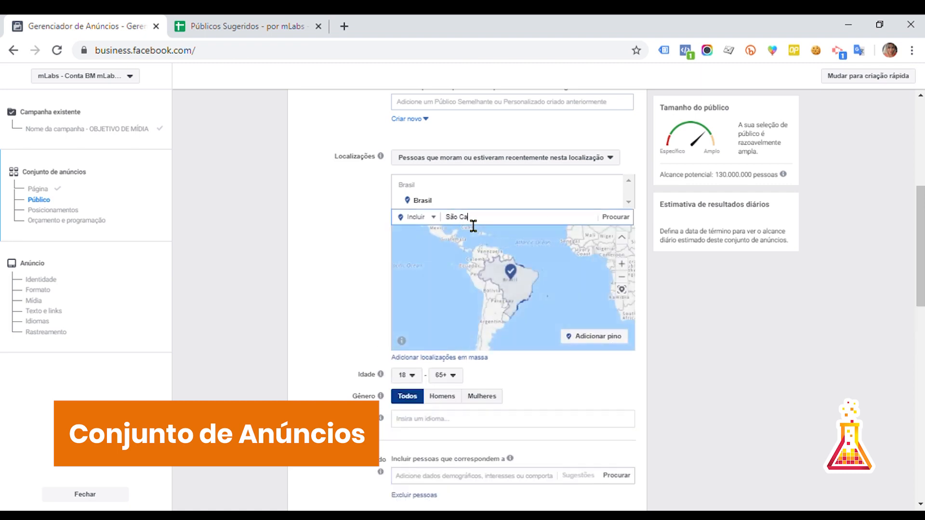
key(BackSpace)
text(rlos)
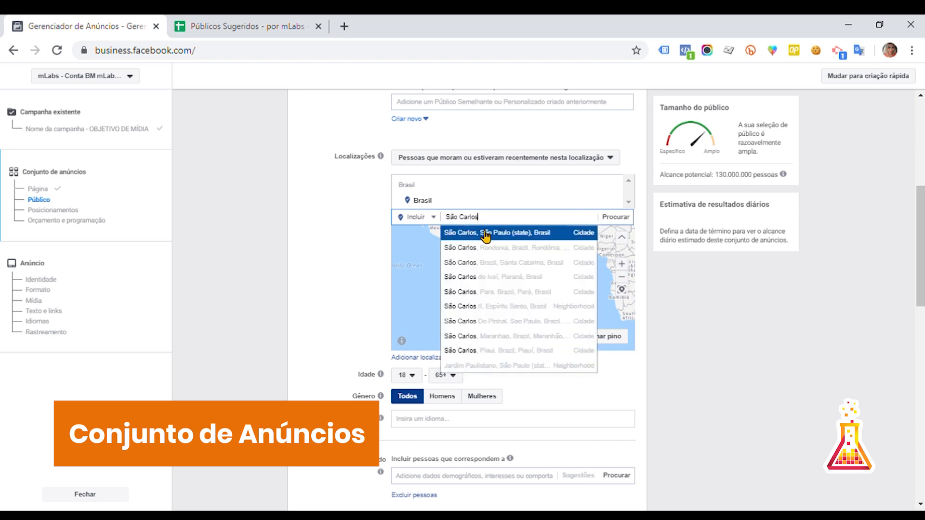
click(485, 234)
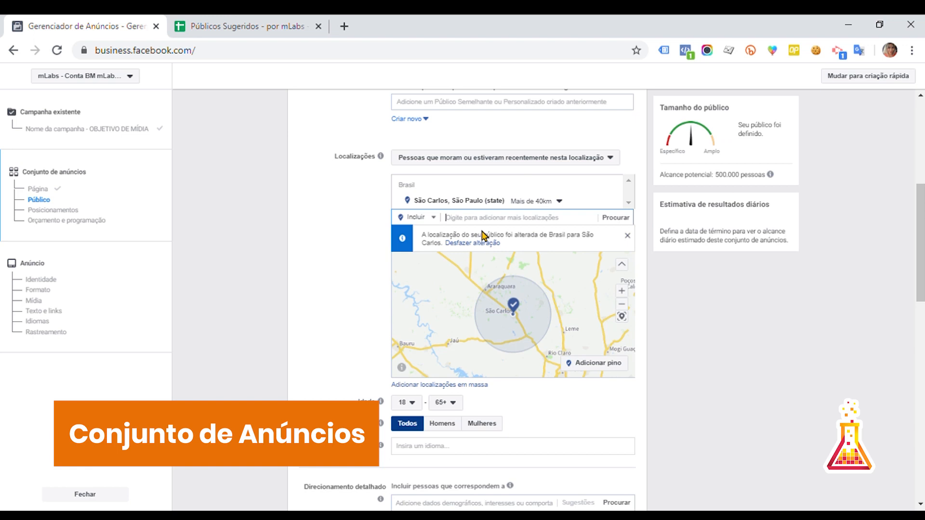
Try a 43 km radius around São Carlos, and limit its targeting to Apenas a cidade atual.
click(530, 201)
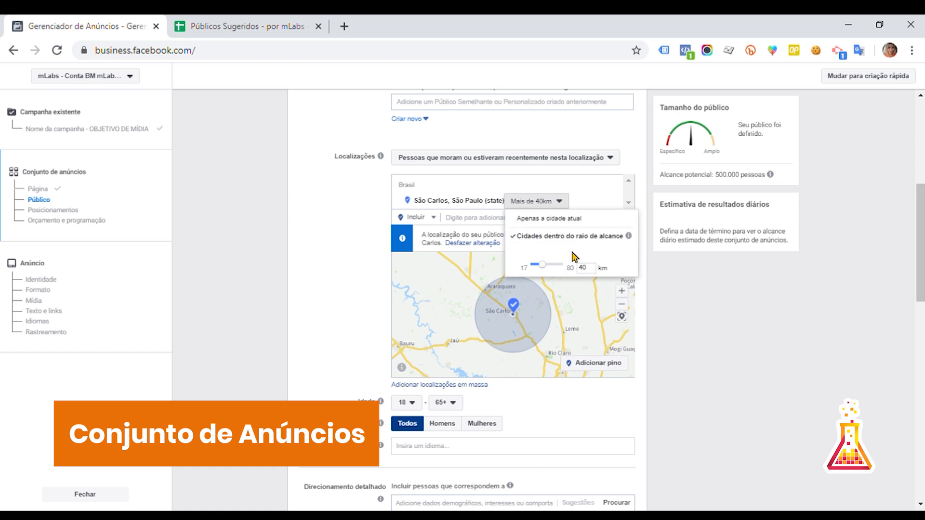
double_click(554, 266)
drag(546, 270, 557, 268)
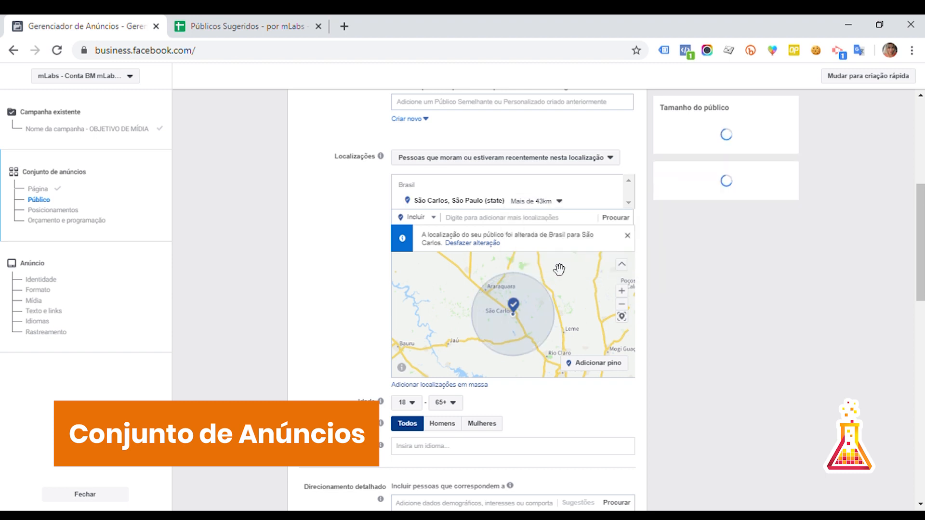
click(558, 202)
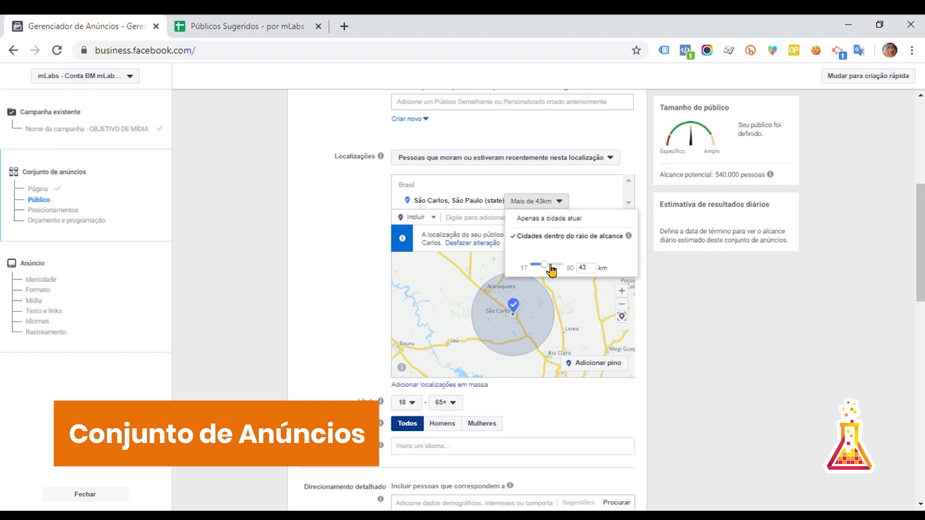
click(571, 222)
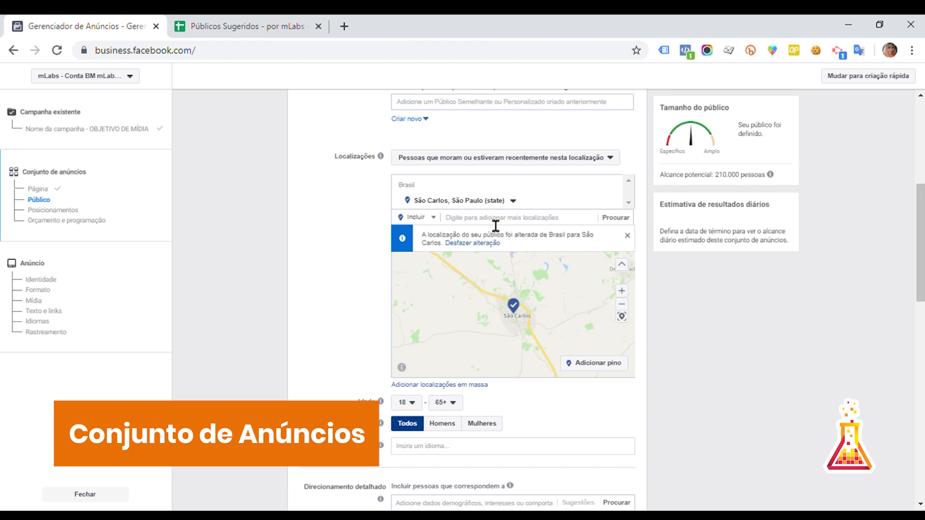
Add Avenida Paulista, São Paulo, as another included location.
click(496, 223)
text(A)
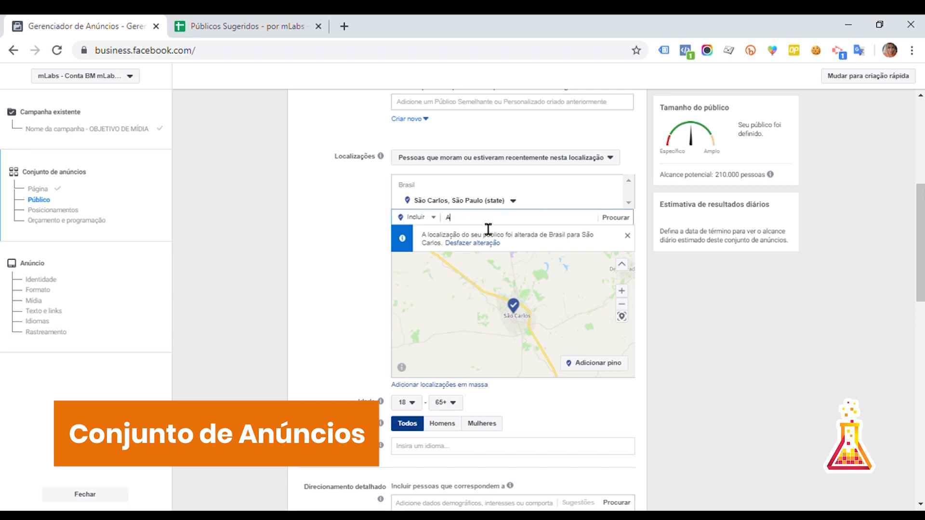
text(venida paulista)
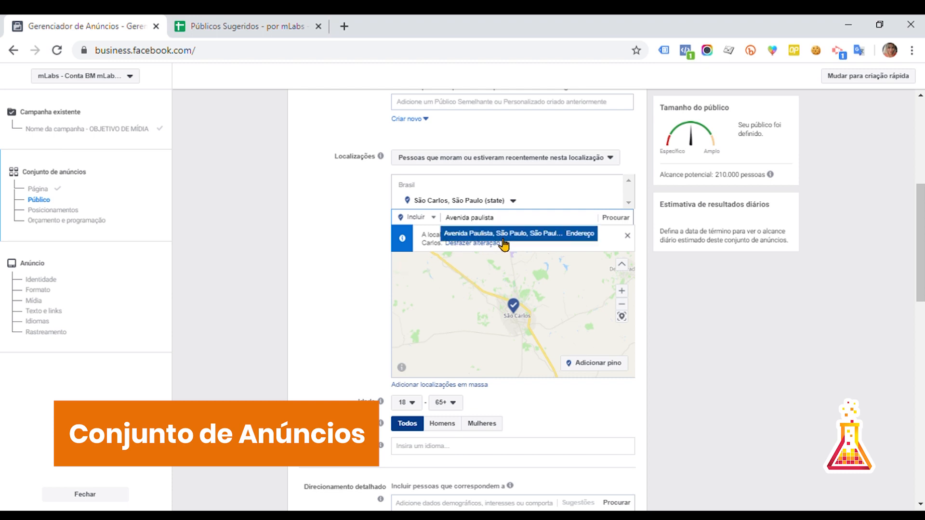
click(512, 235)
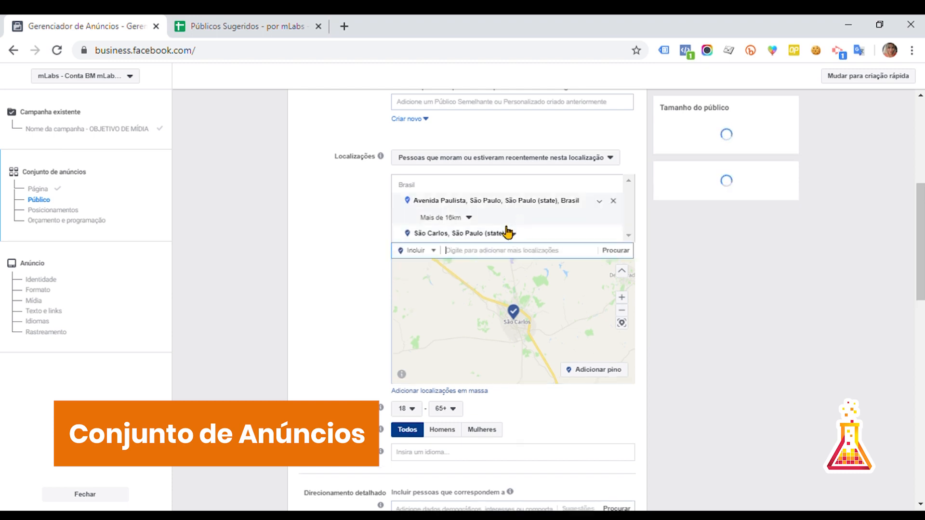
Set the targeting radius around Avenida Paulista to 5 km.
click(459, 220)
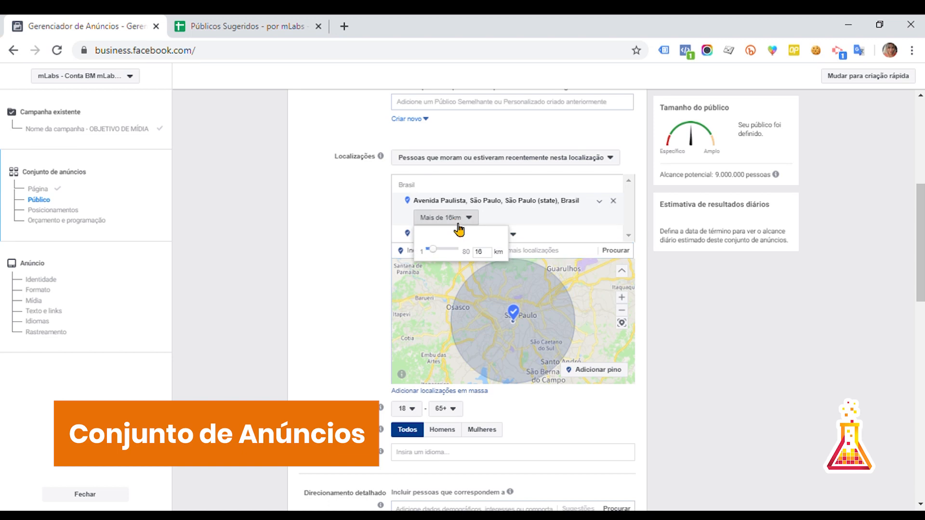
drag(488, 253, 442, 288)
text(5)
click(447, 288)
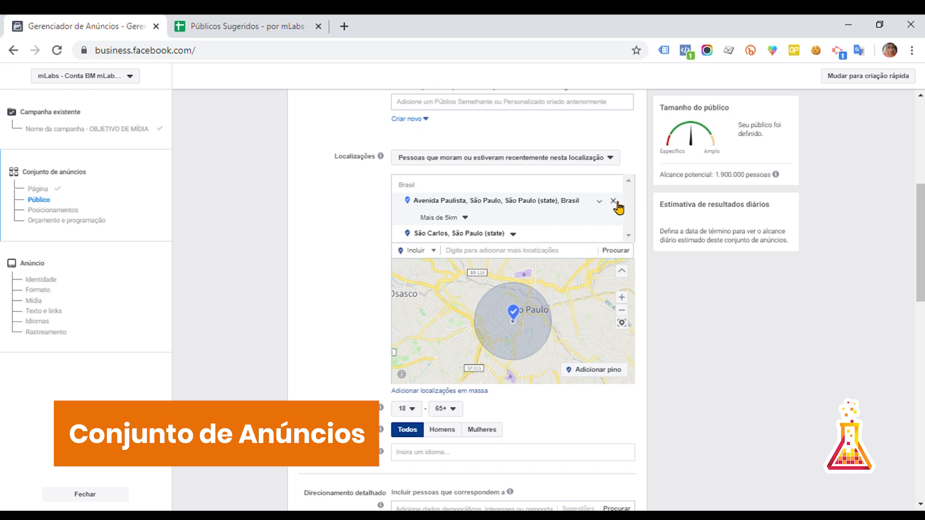
Remove Avenida Paulista from the included locations, leaving only São Carlos targeted.
click(613, 201)
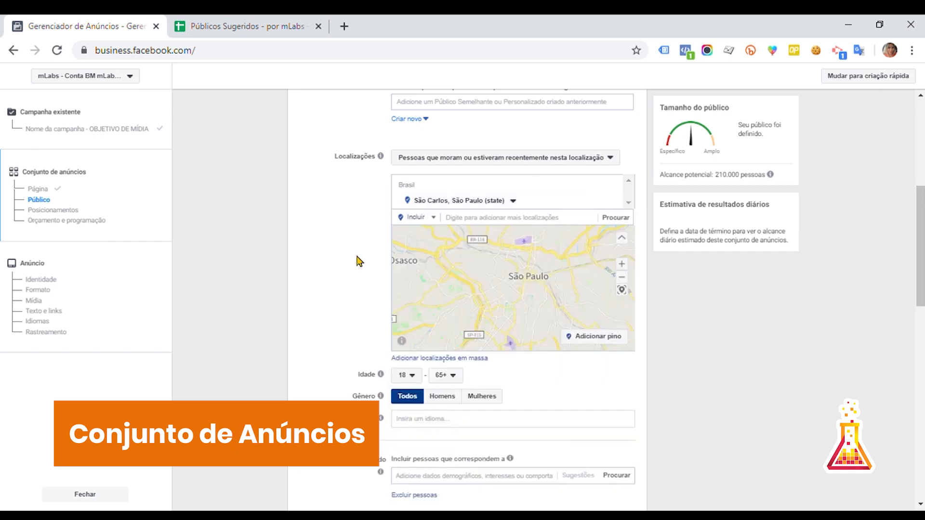
scroll(359, 252, down, 1)
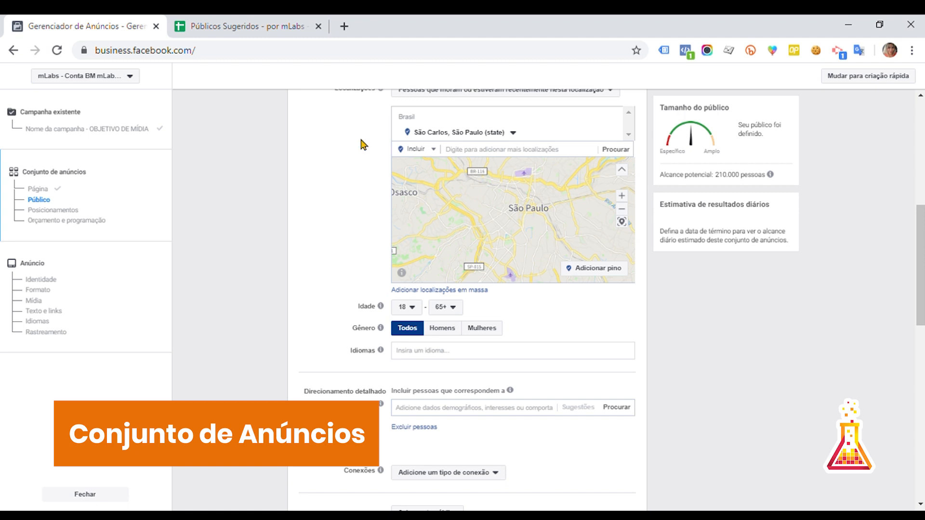
Switch to the Públicos Sugeridos spreadsheet and review the suggested segment, subcategory, location and age range.
click(294, 22)
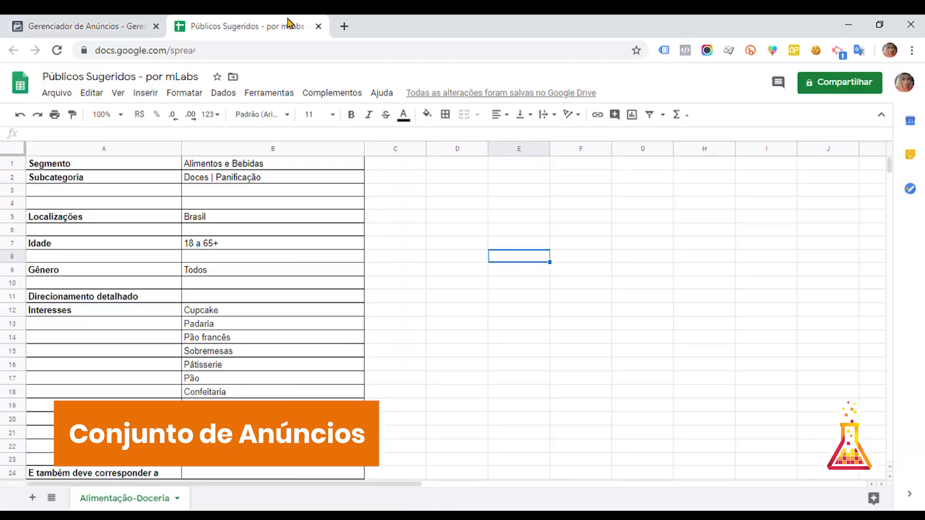
click(265, 167)
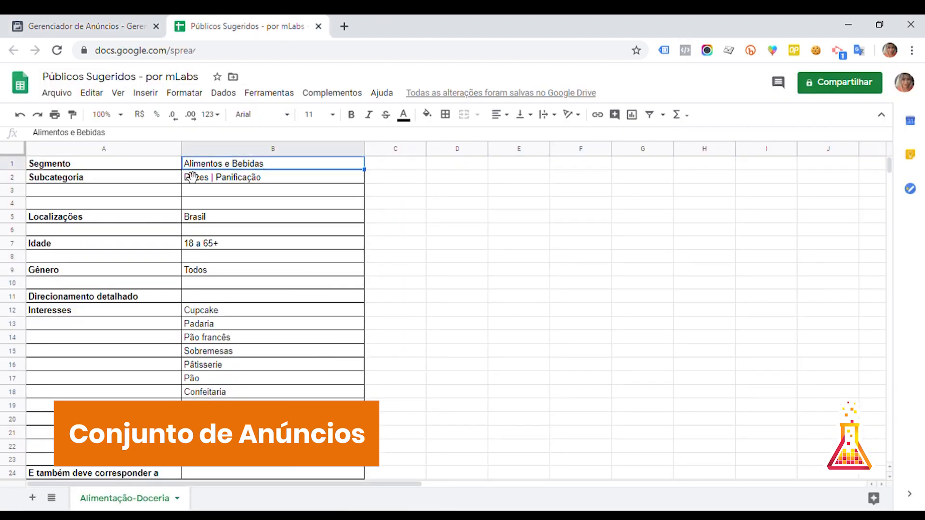
click(291, 182)
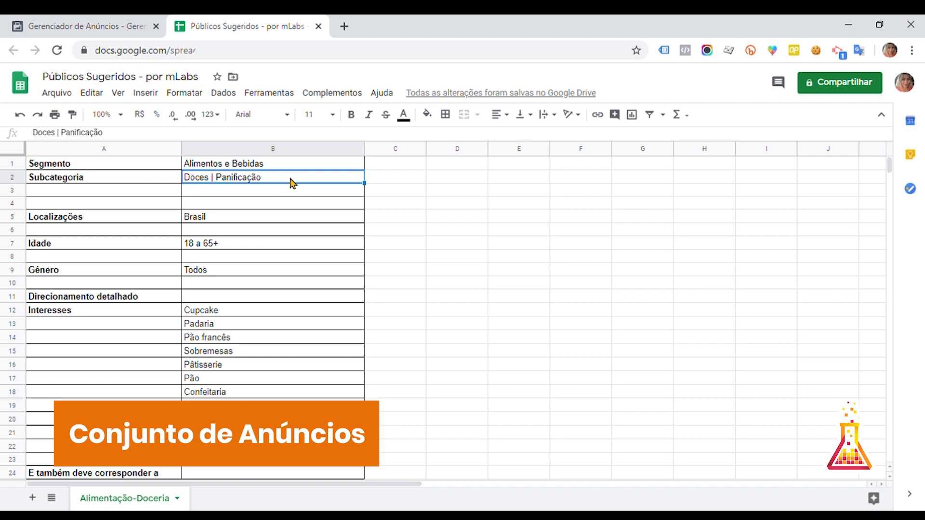
click(291, 207)
key(Down)
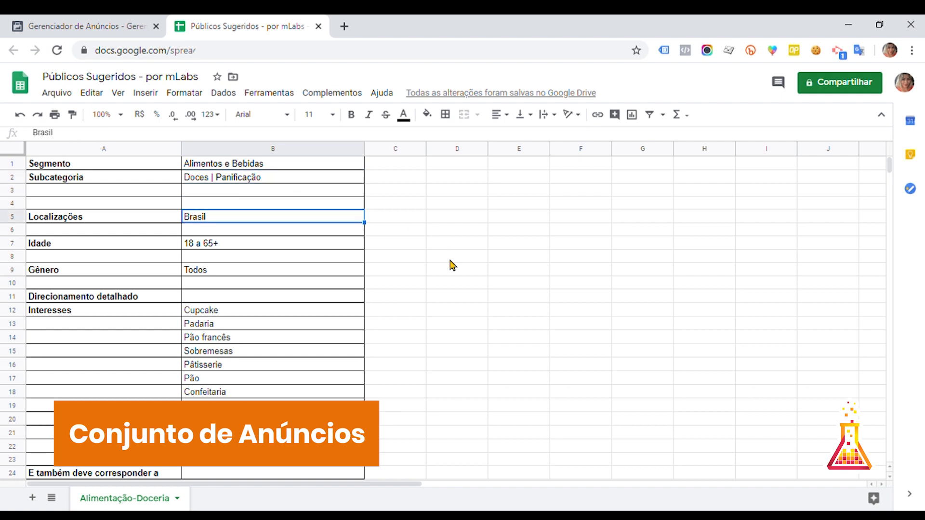
click(322, 246)
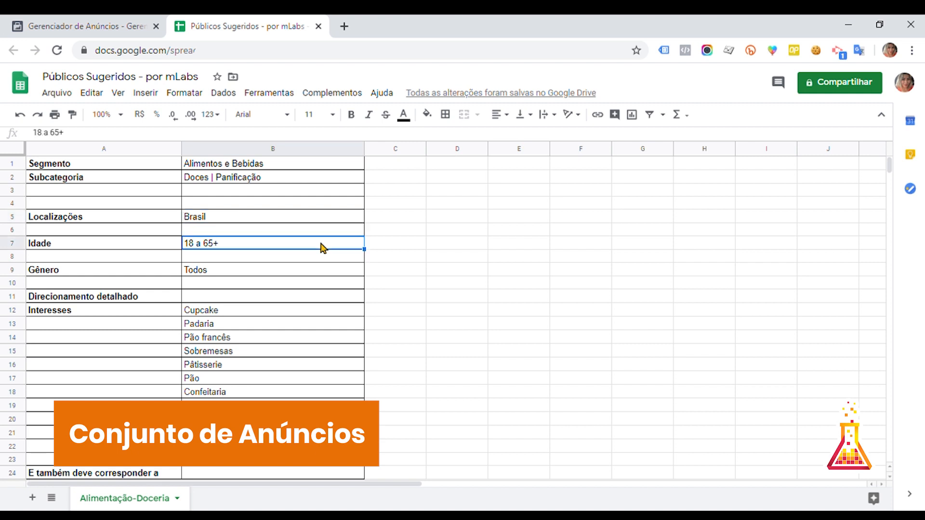
Compare the ad set's age and gender settings with the gender suggested in the Públicos Sugeridos spreadsheet.
click(104, 21)
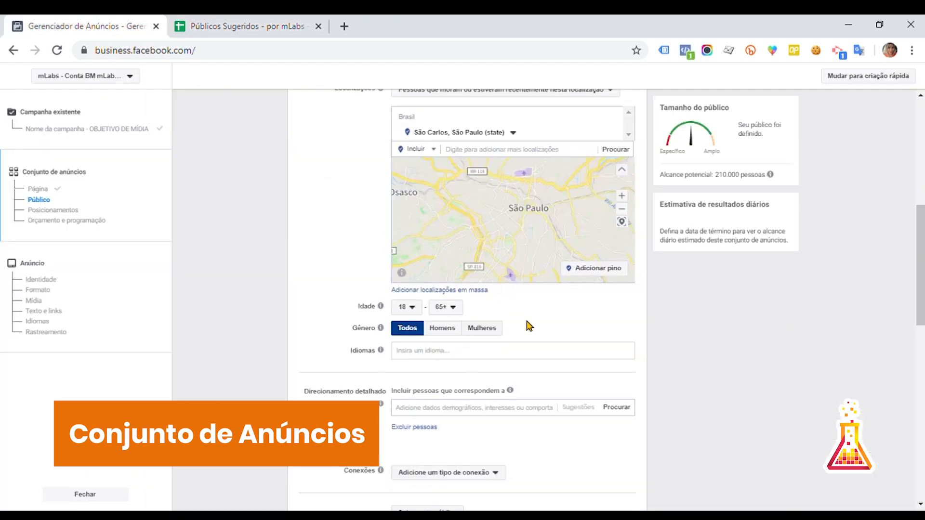
scroll(529, 326, down, 1)
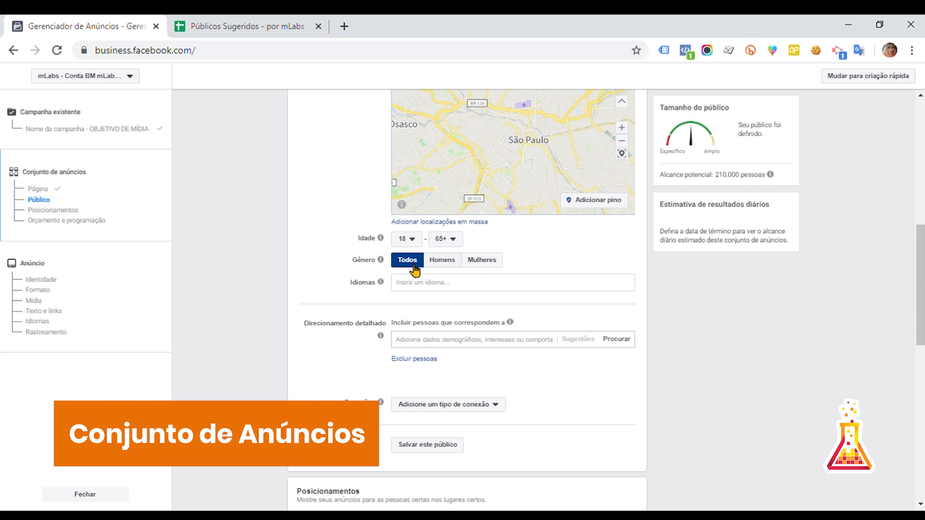
click(228, 26)
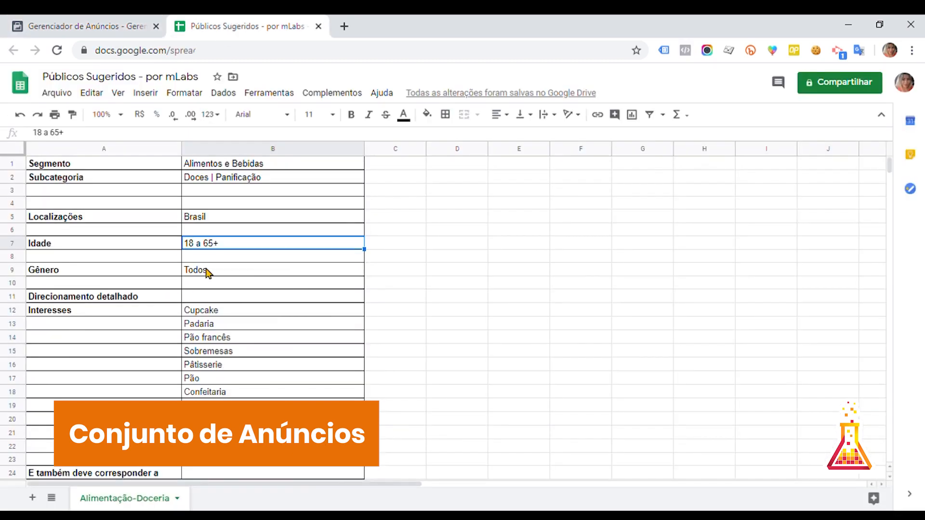
click(211, 274)
scroll(211, 274, down, 2)
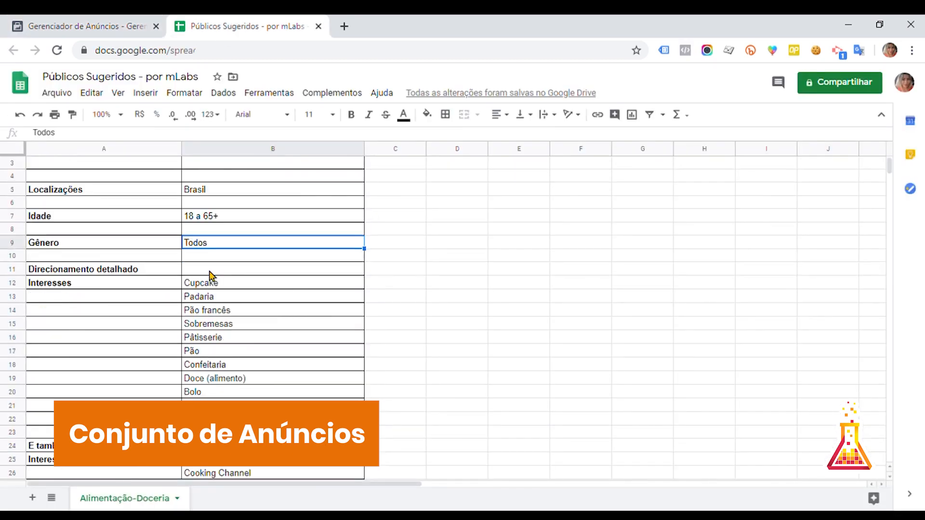
click(104, 27)
mouse_move(384, 284)
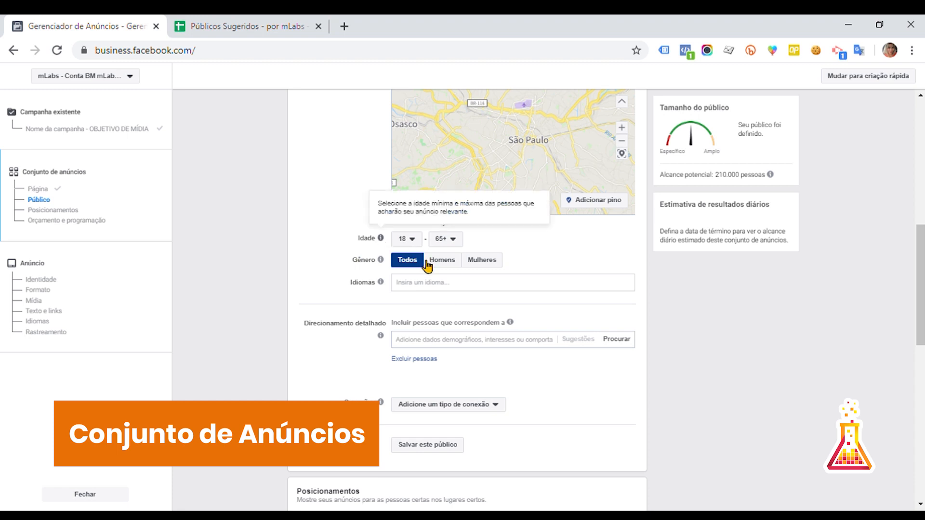
Browse the detailed targeting categories Dados demográficos, Interesses and Comportamentos to examine their subcategories.
scroll(325, 234, down, 3)
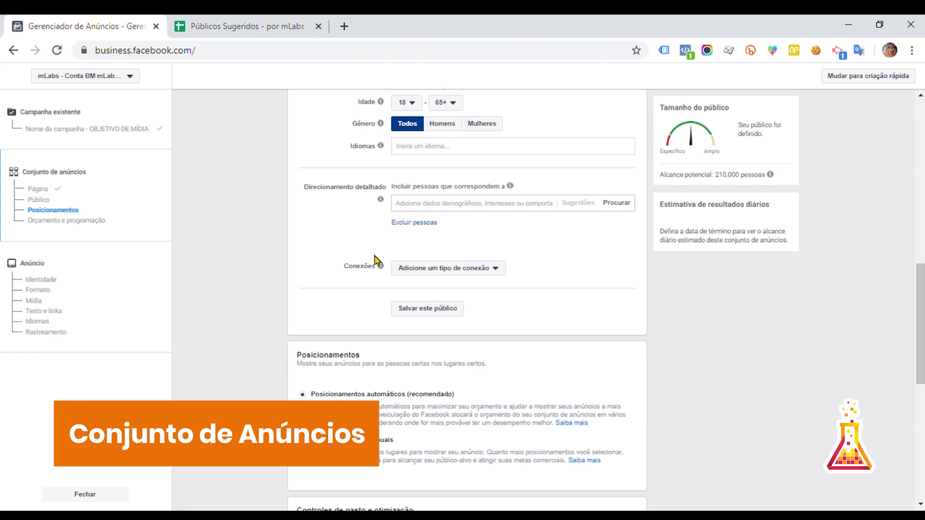
click(629, 204)
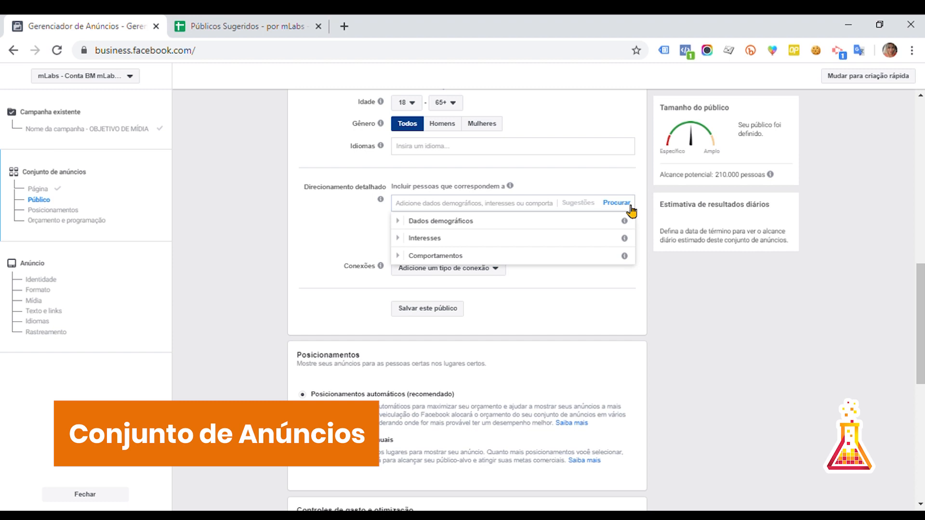
click(403, 223)
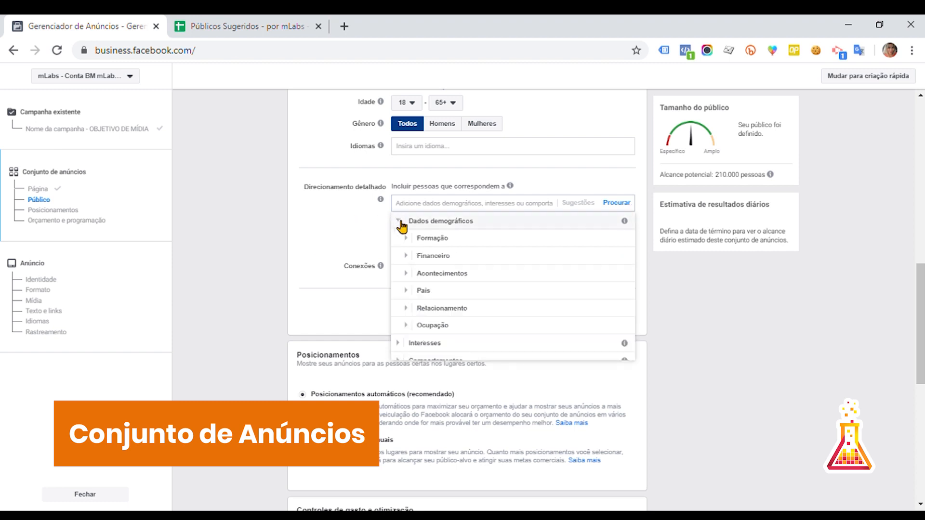
click(400, 350)
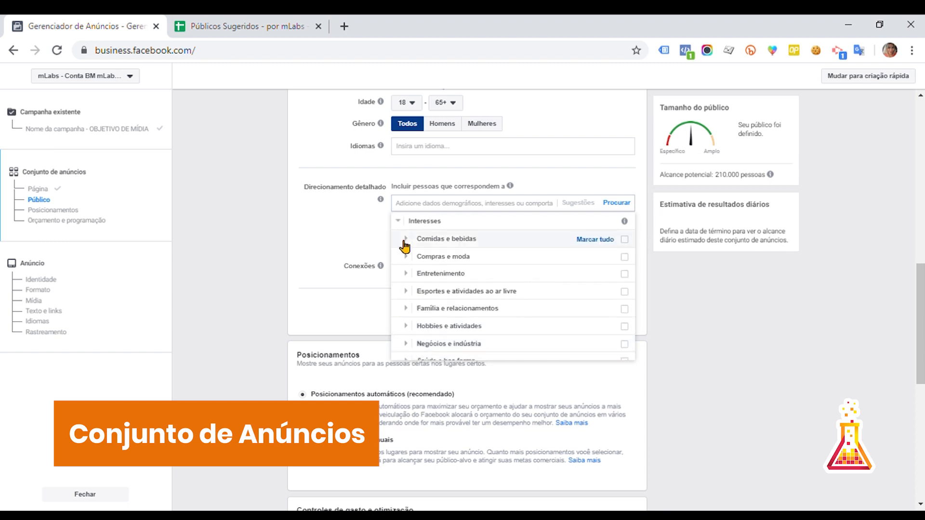
scroll(412, 272, down, 1)
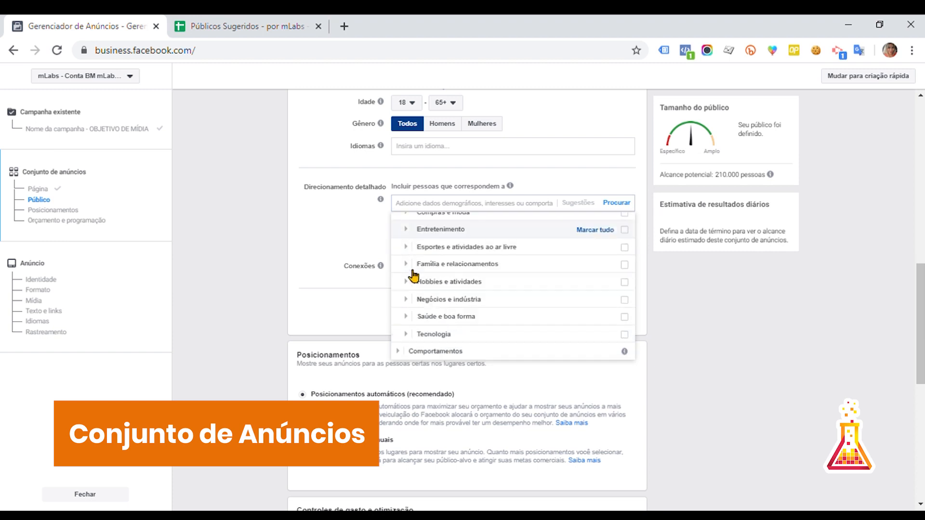
click(406, 356)
scroll(407, 360, down, 1)
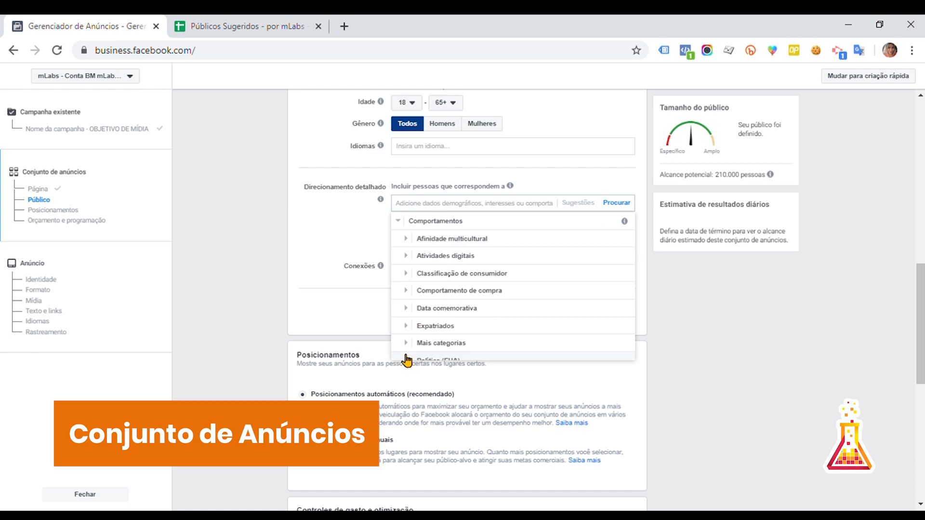
click(409, 222)
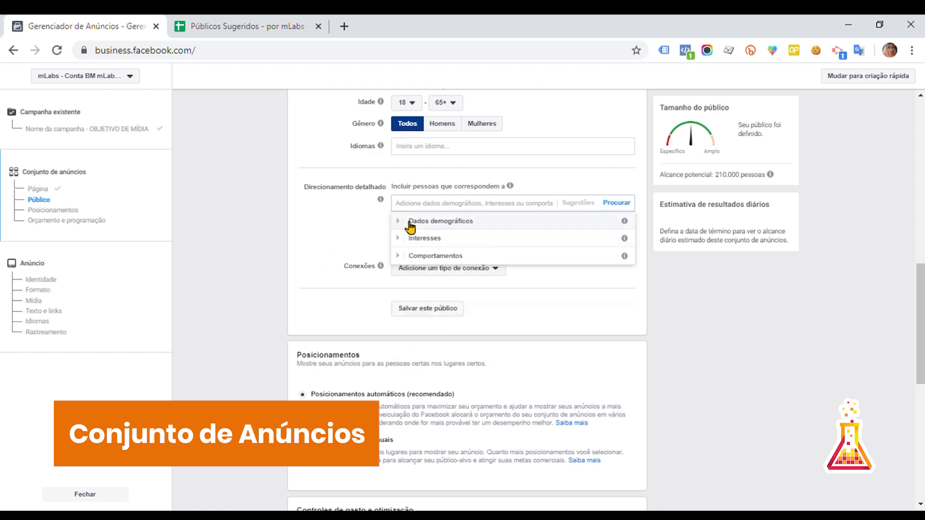
click(318, 230)
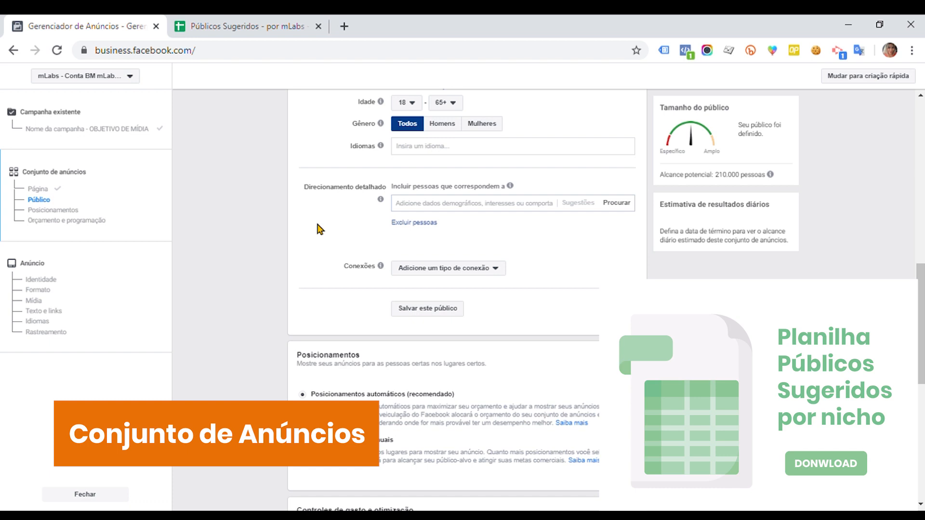
Copy the interest Cupcake from the Públicos Sugeridos spreadsheet and add it to the ad set's detailed targeting.
click(232, 35)
click(240, 286)
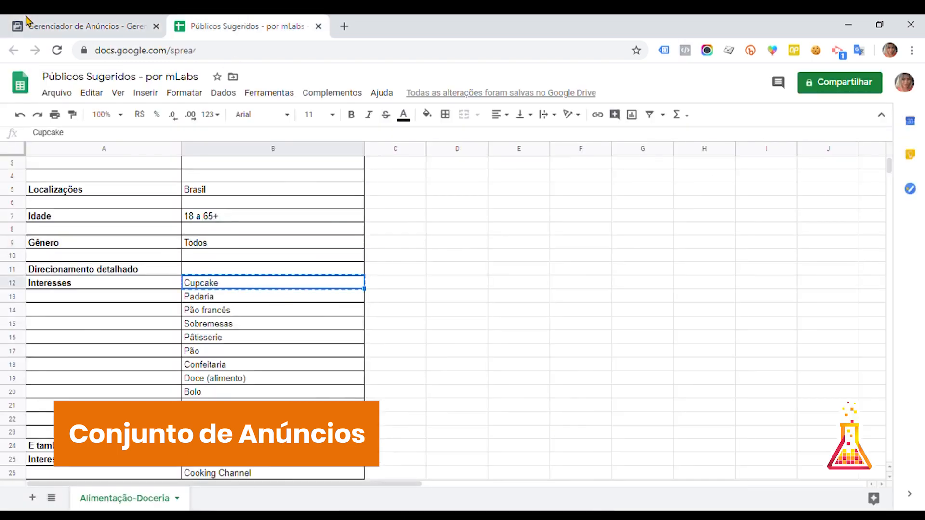
click(47, 20)
click(549, 206)
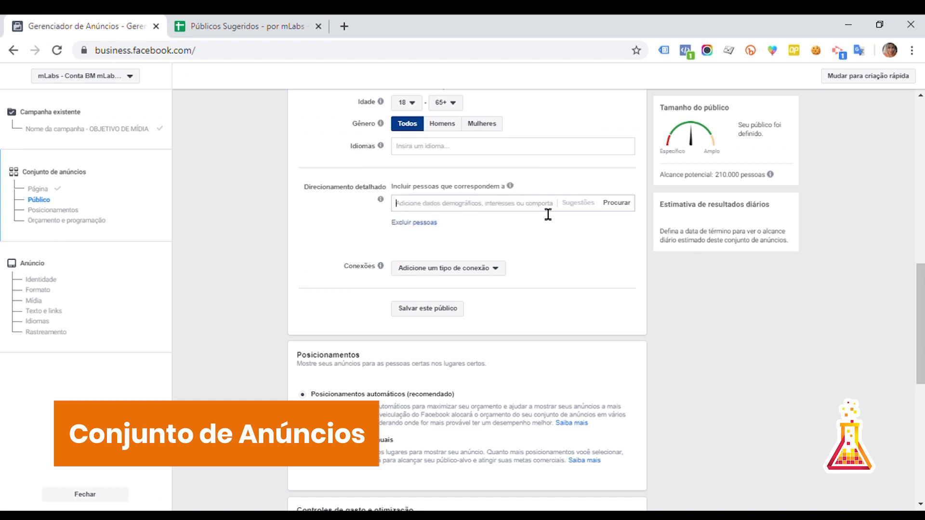
text(Cupcake)
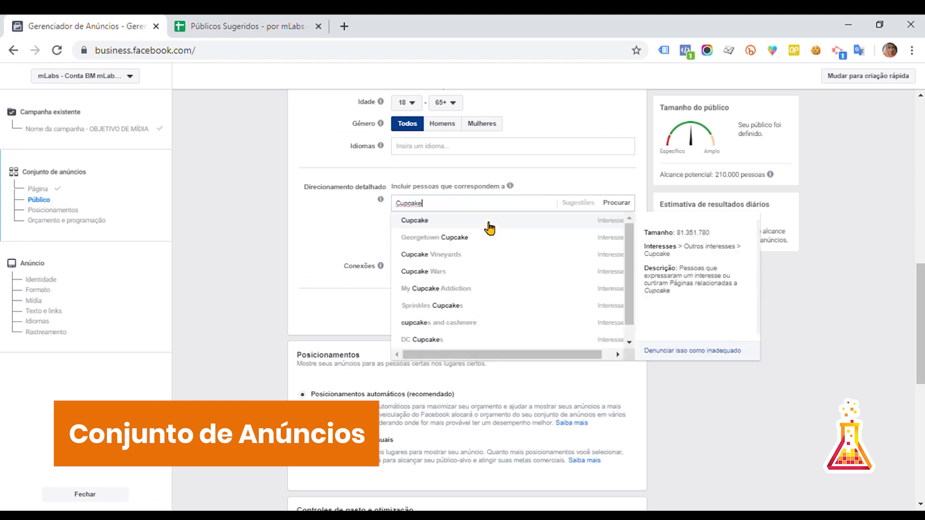
Copy Padaria from the spreadsheet's interest list and add it to the detailed targeting.
click(277, 22)
click(233, 300)
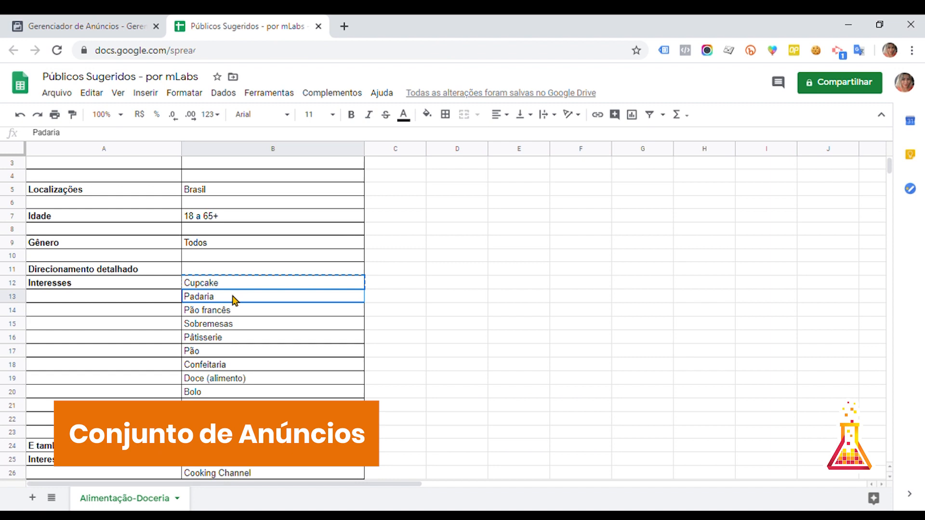
click(136, 24)
text(Padaria)
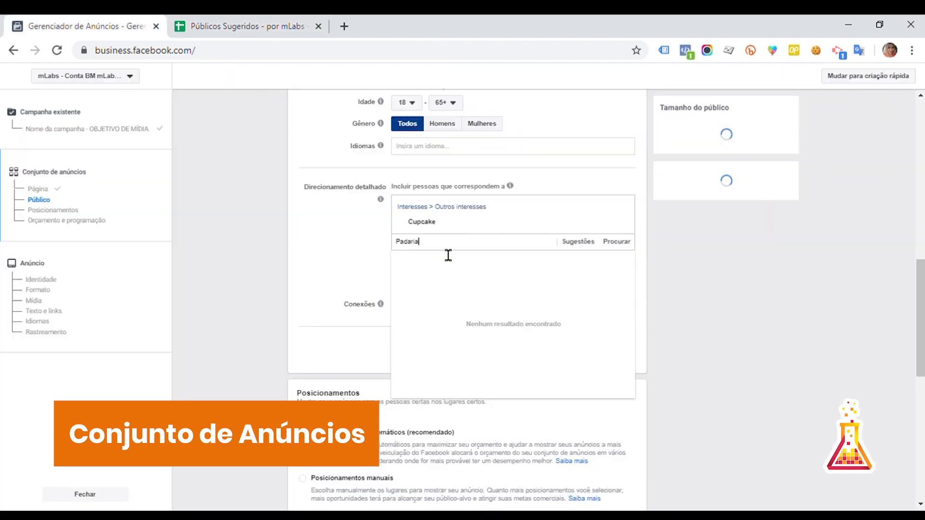
Copy the interests Pão francês and Sobremesas from the spreadsheet and add both to the detailed targeting.
click(241, 26)
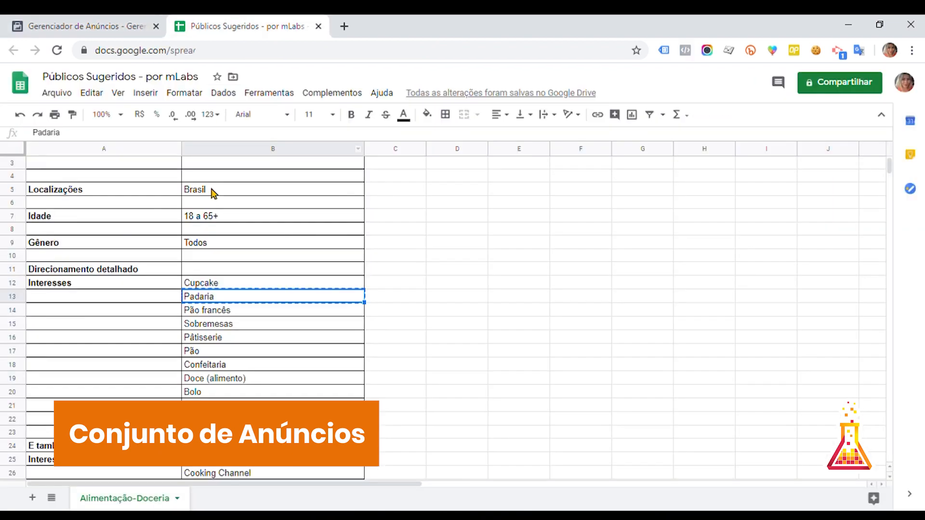
click(226, 312)
key(ctrl+c)
click(82, 21)
key(ctrl+v)
click(246, 25)
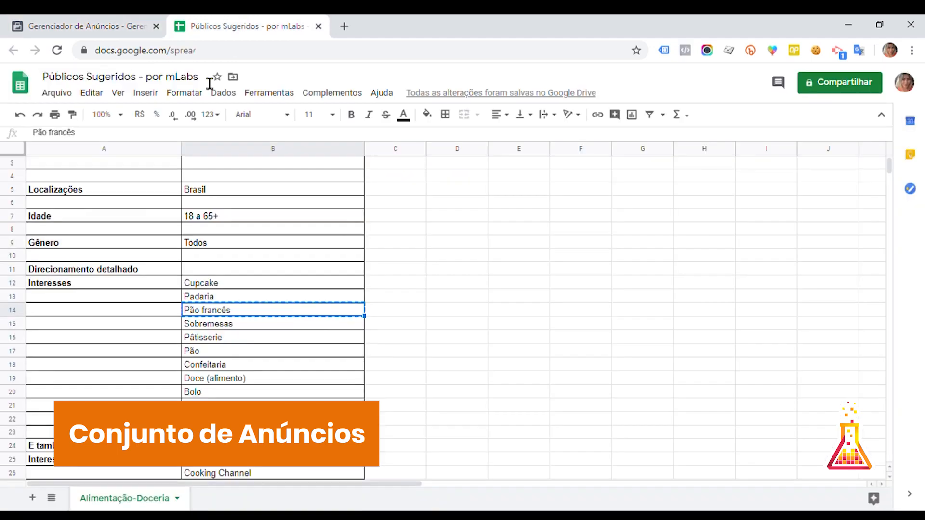
click(216, 324)
key(ctrl+c)
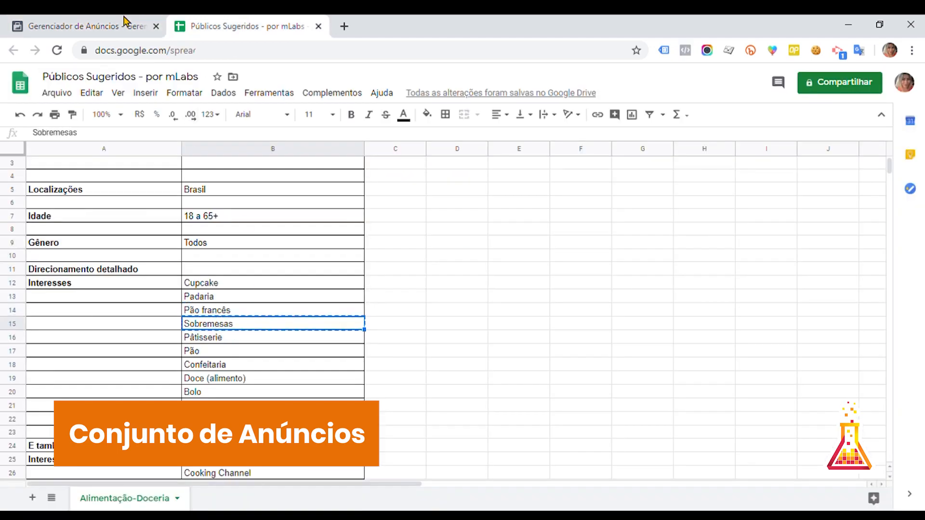
click(124, 23)
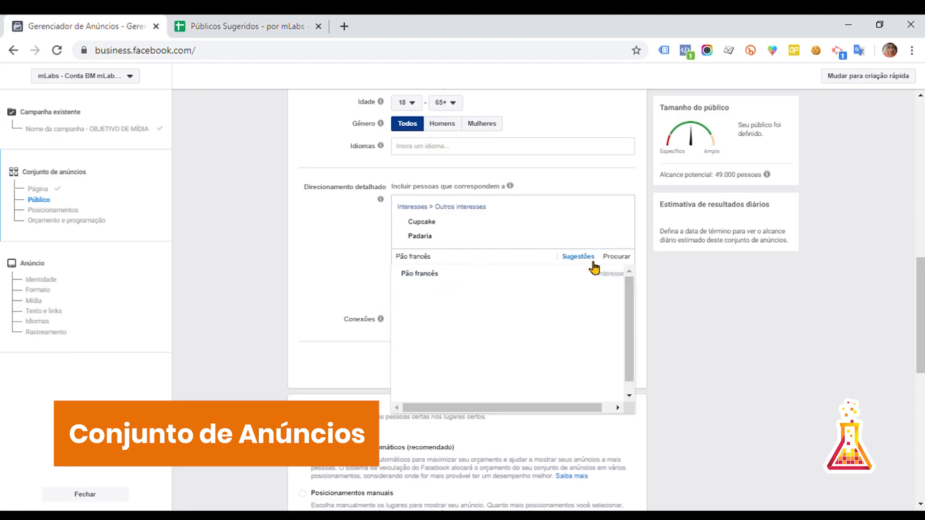
click(462, 273)
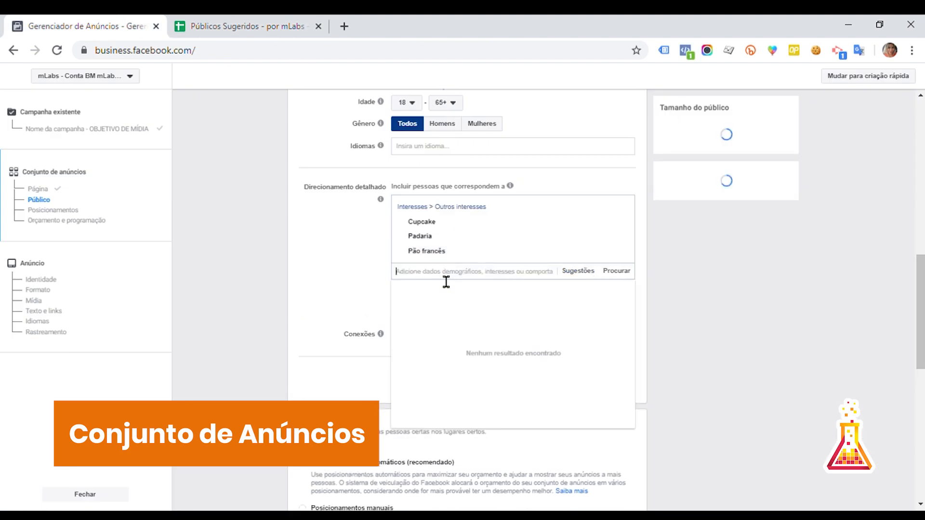
key(ctrl+v)
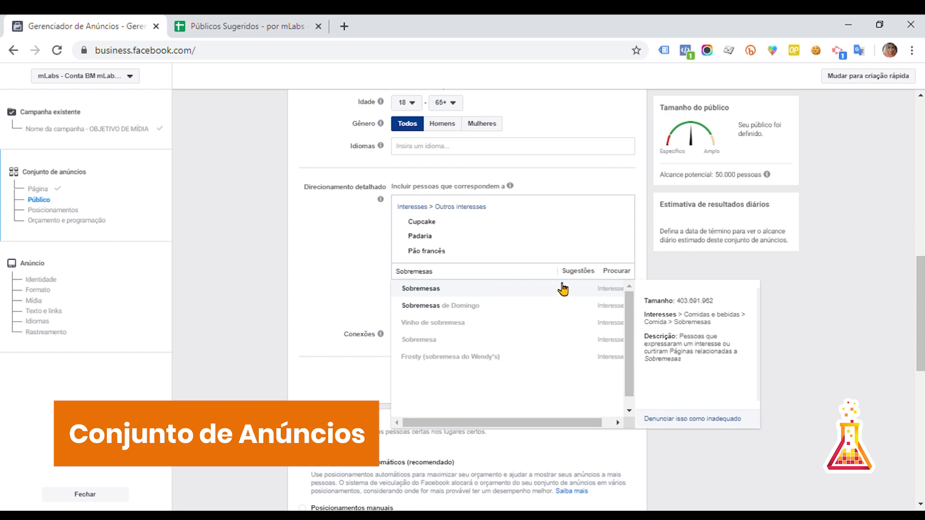
click(595, 289)
Copy Pâtisserie from the suggested interests in the spreadsheet and include it in the detailed targeting.
click(242, 20)
click(251, 339)
key(ctrl+c)
click(103, 22)
key(ctrl+v)
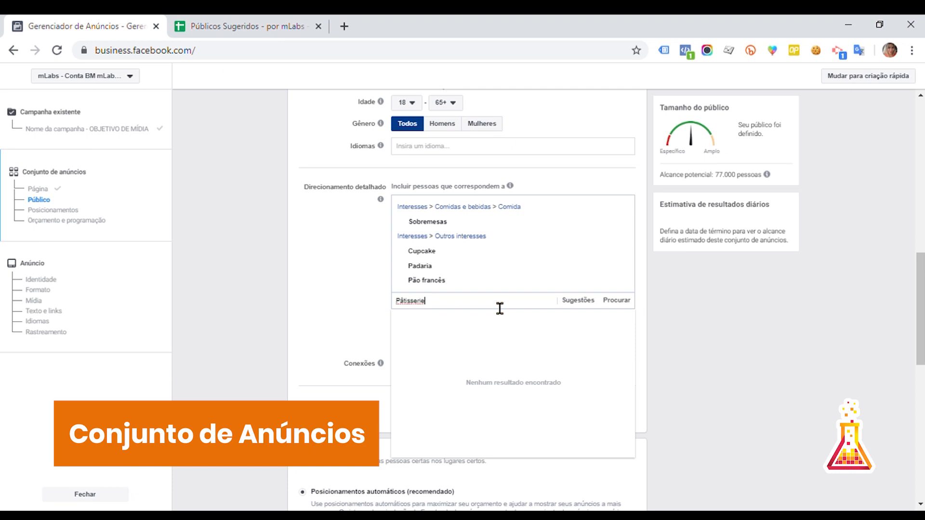
click(501, 320)
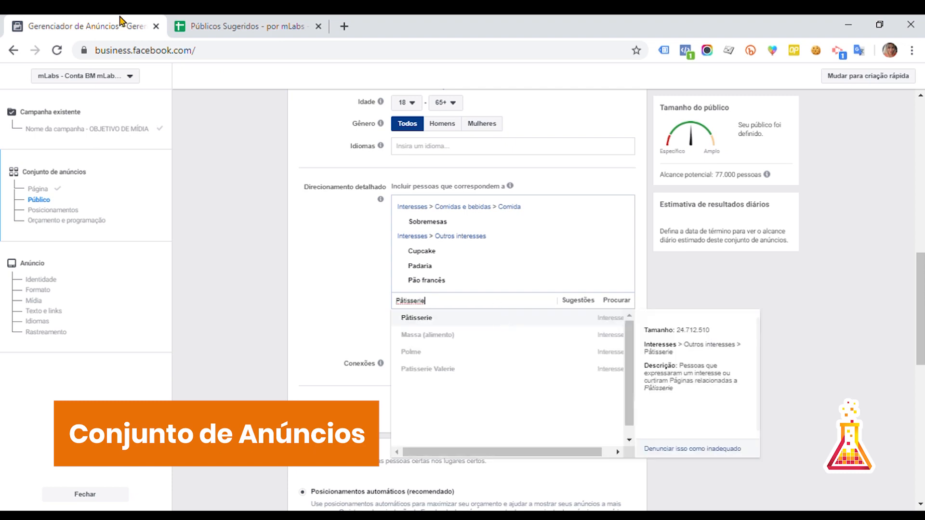
Copy the interest Pão from the Públicos Sugeridos spreadsheet and add it to the ad set's detailed targeting.
click(244, 20)
click(231, 352)
key(ctrl+c)
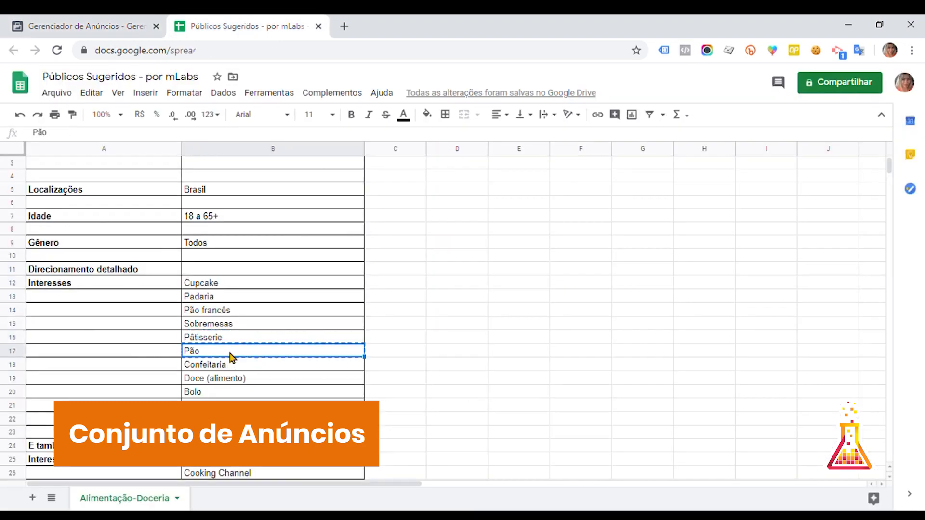
click(80, 21)
key(ctrl+v)
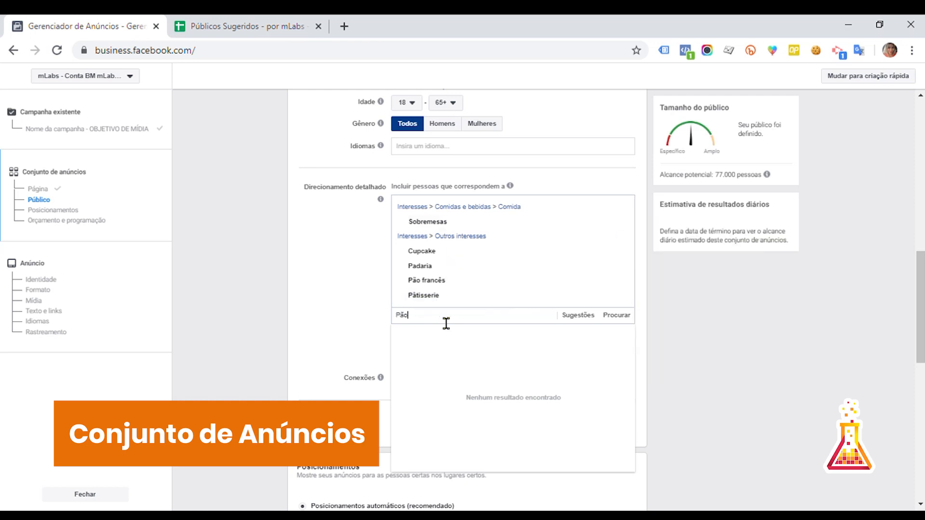
Copy Confeitaria from the spreadsheet, add it to the detailed targeting, and check the audience's potential reach.
click(199, 21)
click(237, 370)
key(ctrl+c)
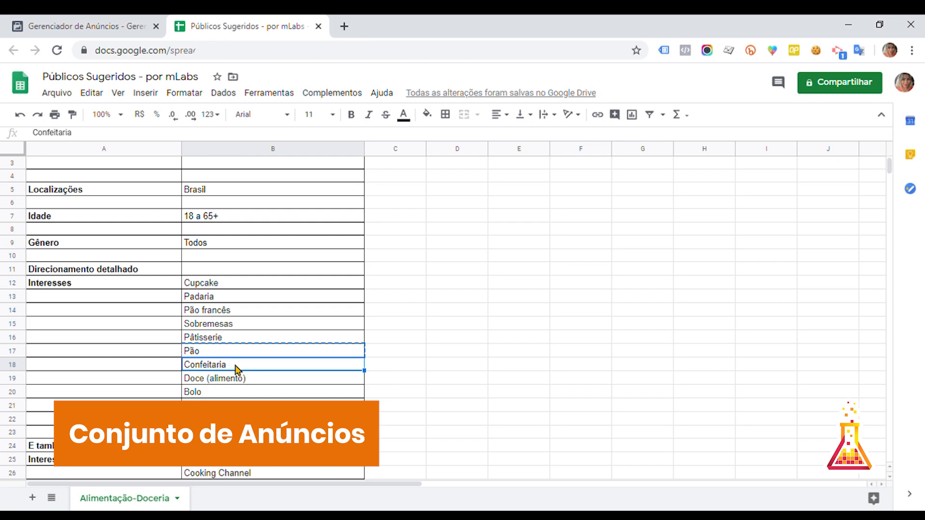
scroll(500, 291, down, 3)
click(143, 22)
click(423, 332)
key(ctrl+v)
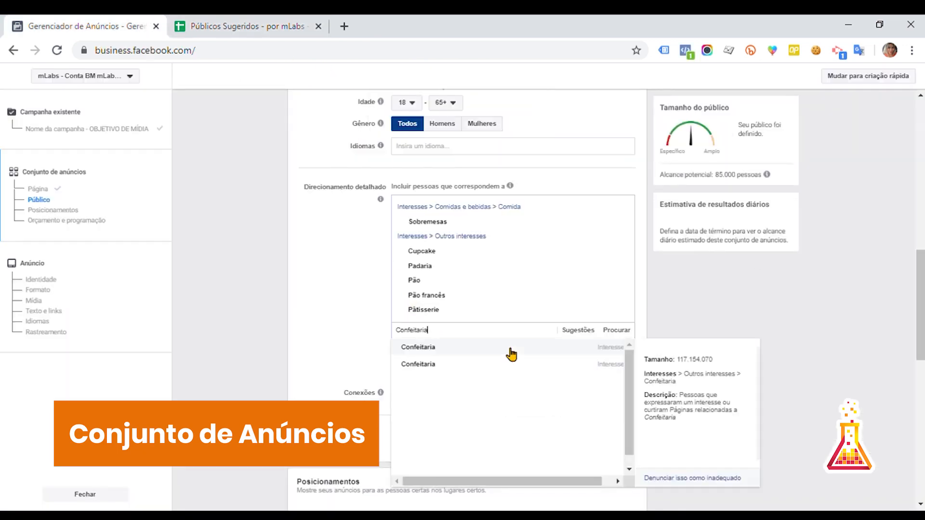
key(Return)
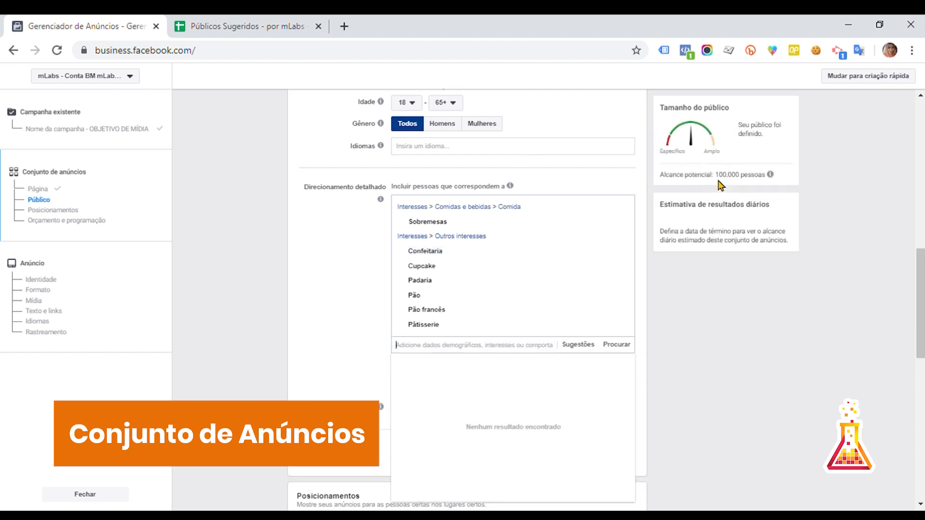
drag(766, 175, 715, 174)
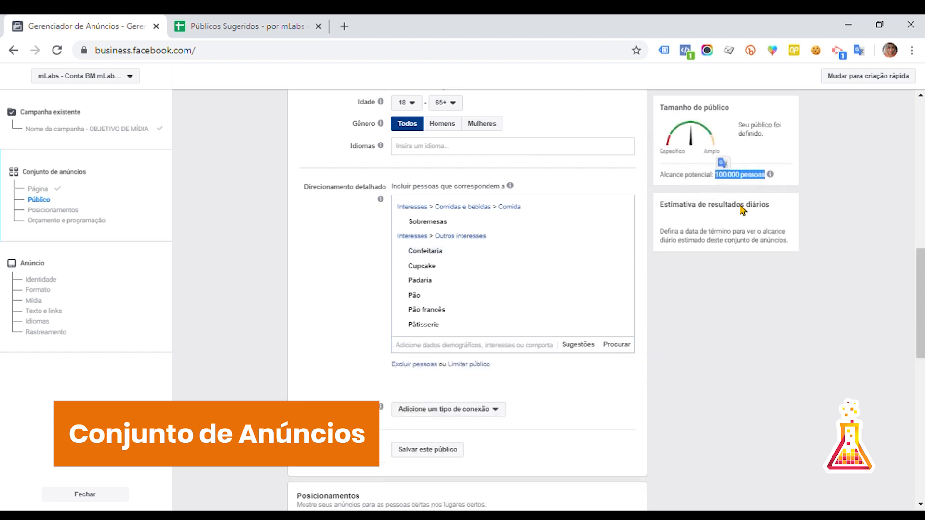
click(698, 186)
Copy Doce (alimento) from the spreadsheet's interest list and add it to the detailed targeting.
click(243, 21)
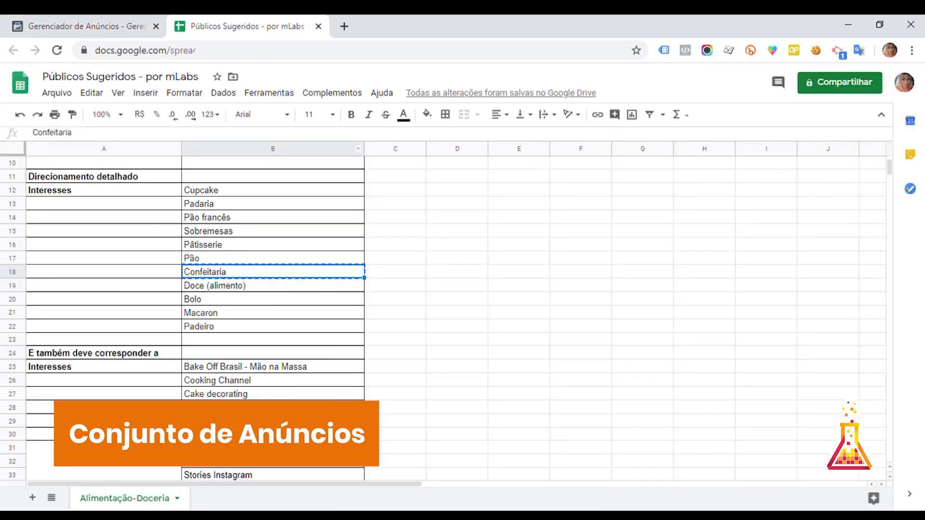
click(238, 286)
key(ctrl+shift+Tab)
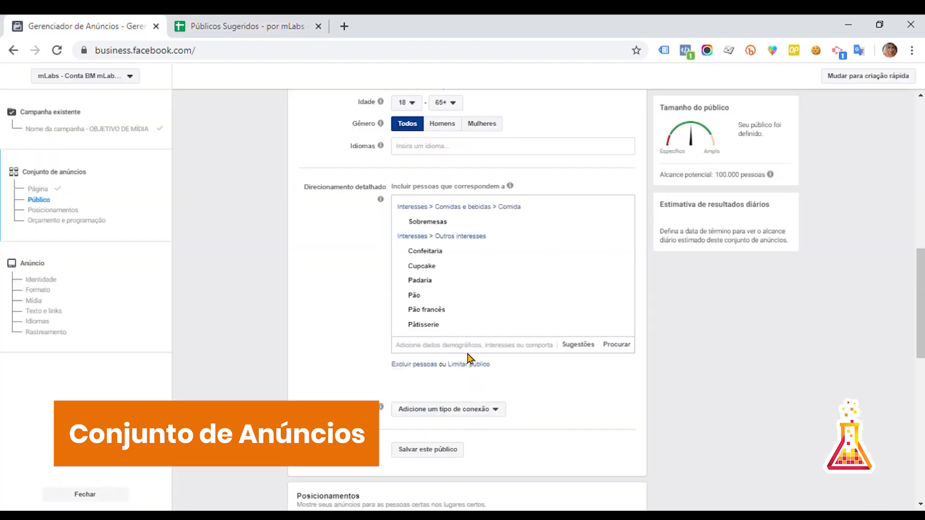
click(486, 353)
key(ctrl+v)
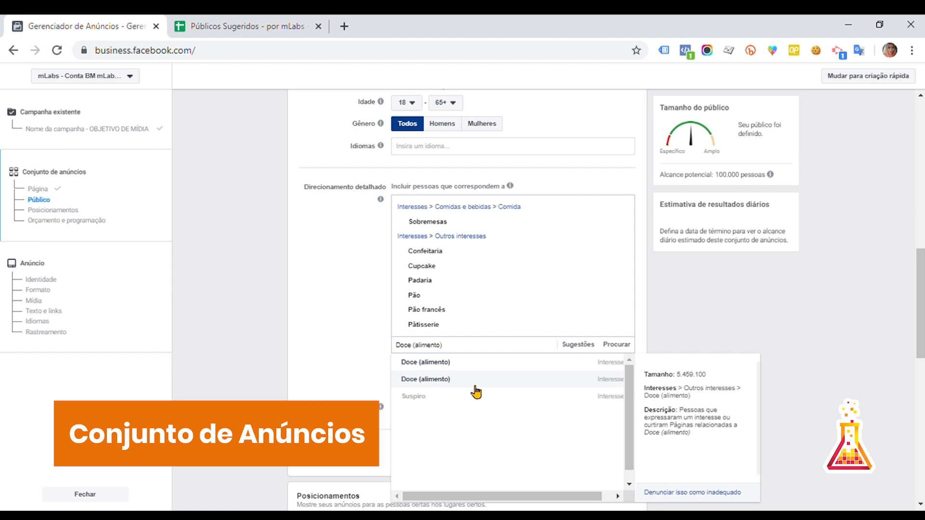
click(493, 368)
Copy the interests Bolo and Macaron from the spreadsheet and add both to the detailed targeting.
click(275, 24)
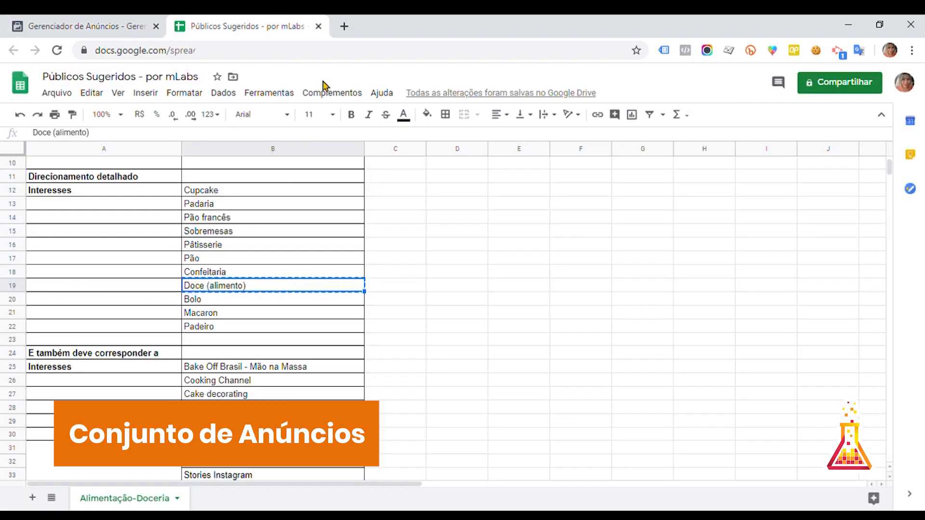
click(289, 304)
key(ctrl+c)
click(116, 22)
key(ctrl+v)
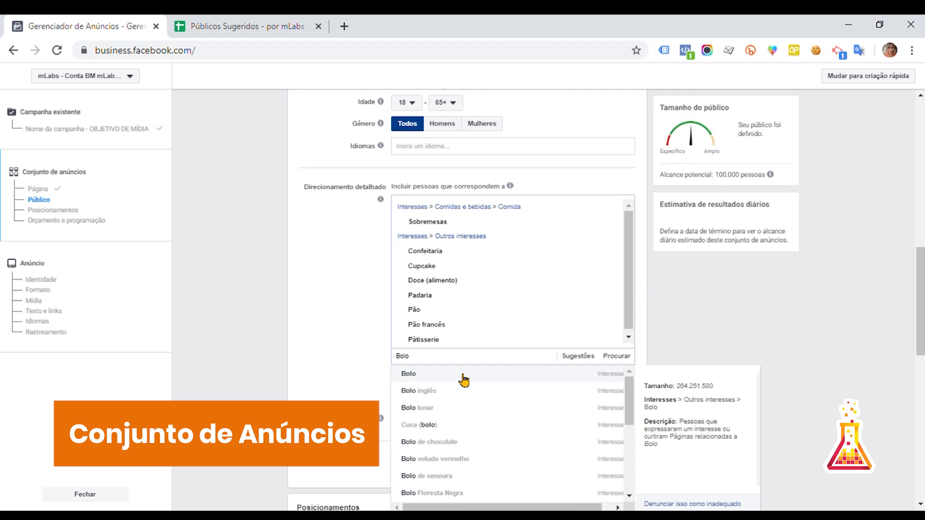
click(274, 26)
click(260, 314)
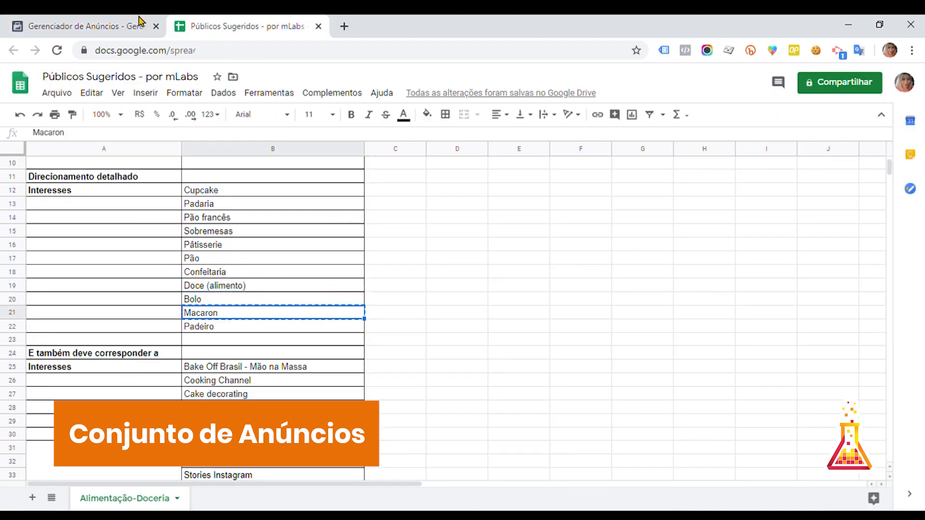
click(140, 24)
key(ctrl+v)
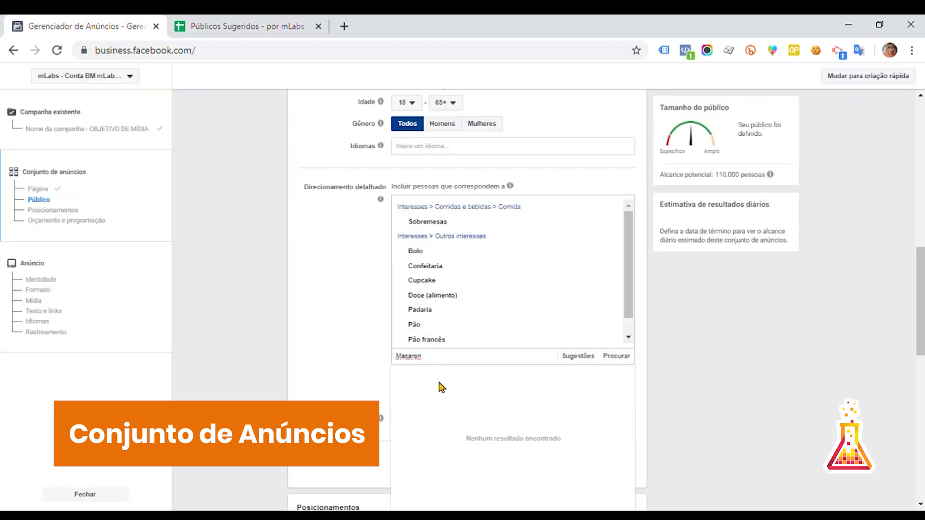
Copy Padeiro, the last interest of the spreadsheet's first group, and include it in the detailed targeting.
click(246, 26)
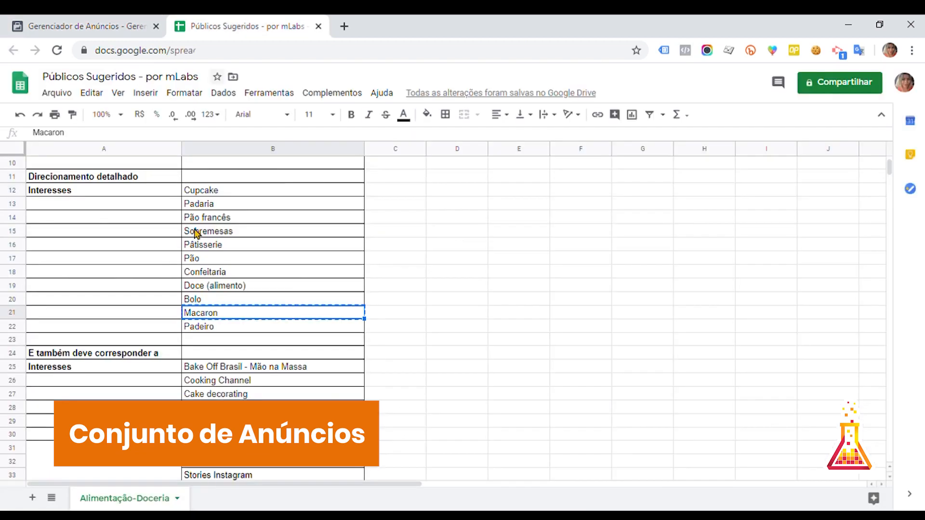
click(240, 331)
key(ctrl+c)
click(72, 26)
key(ctrl+v)
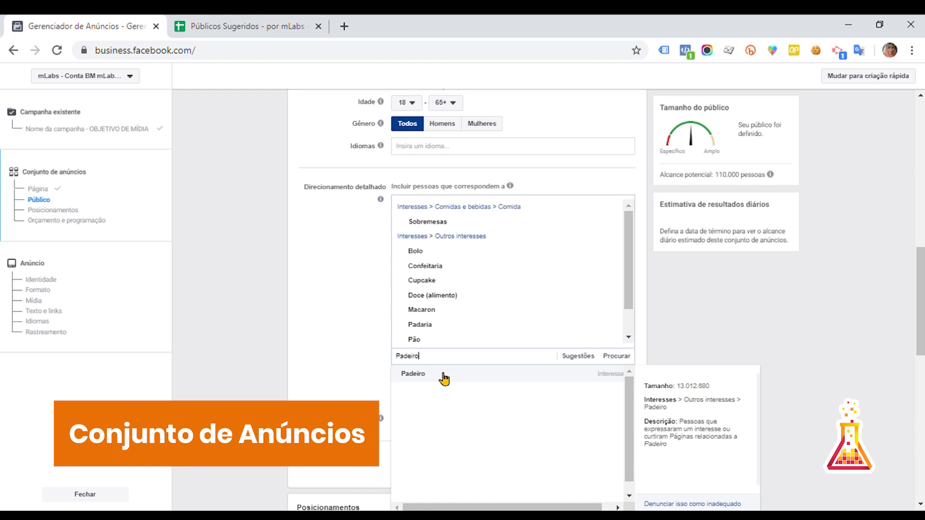
click(443, 376)
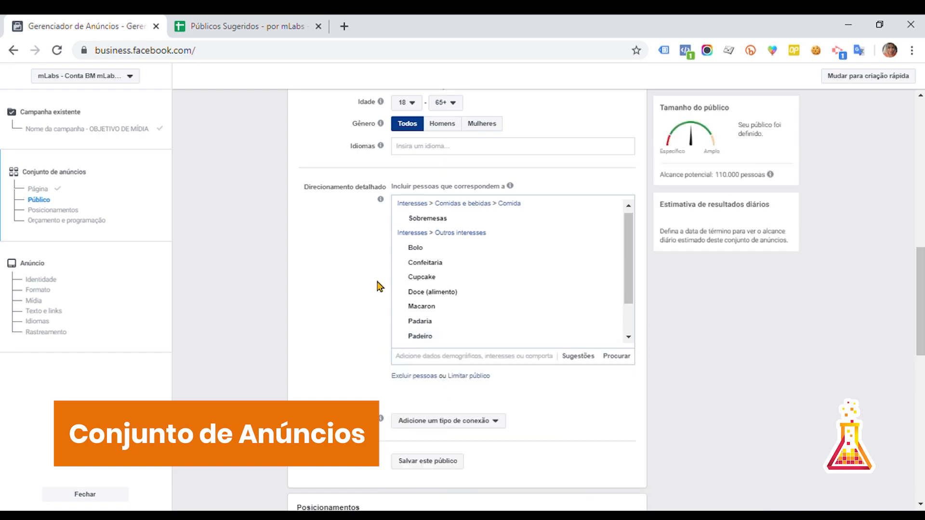
Check the spreadsheet's second interest group and narrow the audience with an "e também devem corresponder a" condition.
mouse_move(770, 174)
click(285, 20)
scroll(277, 338, down, 3)
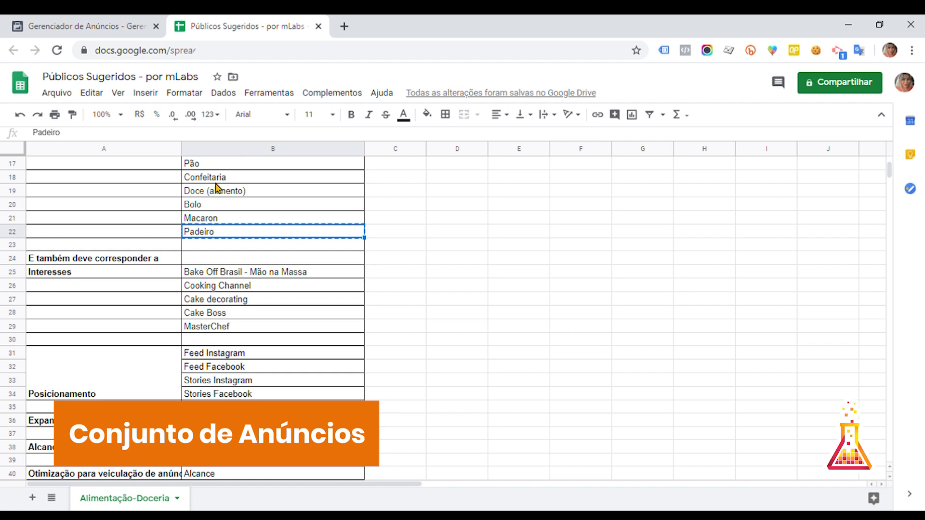
click(97, 21)
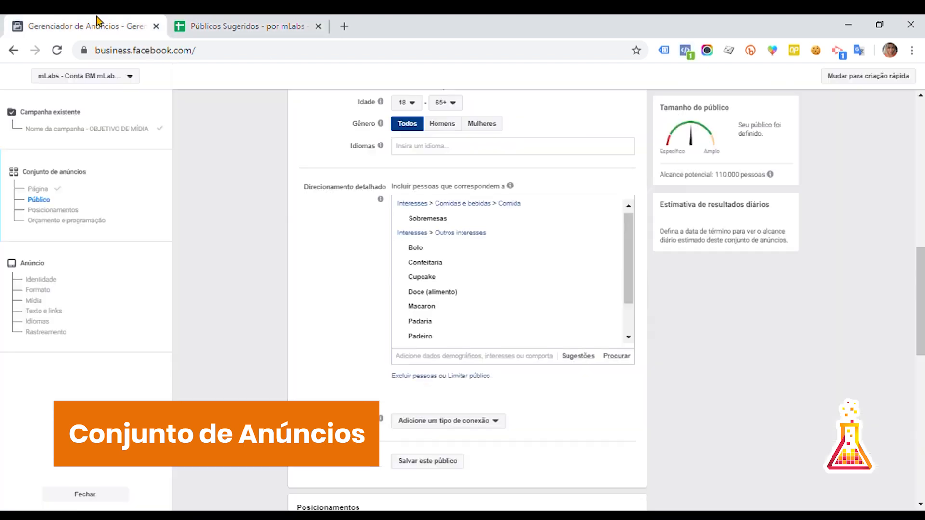
click(480, 376)
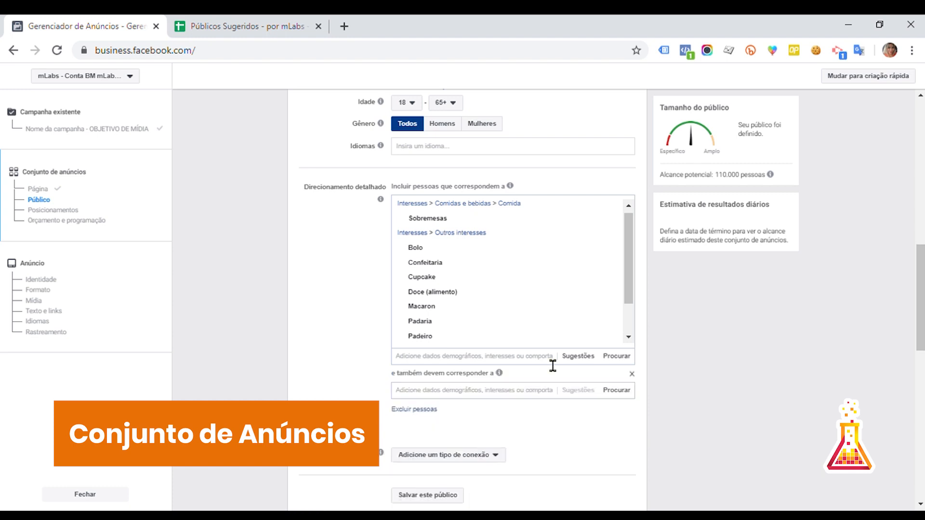
scroll(530, 367, down, 1)
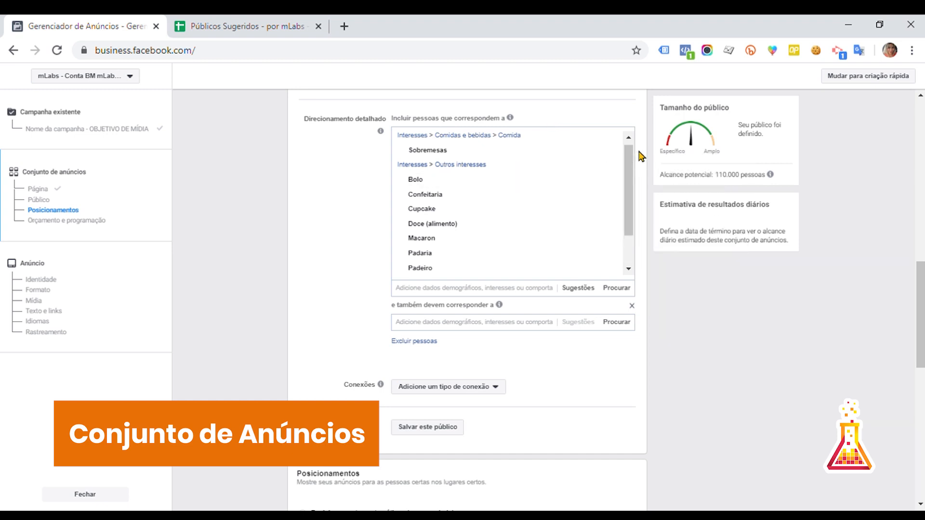
drag(629, 154, 616, 237)
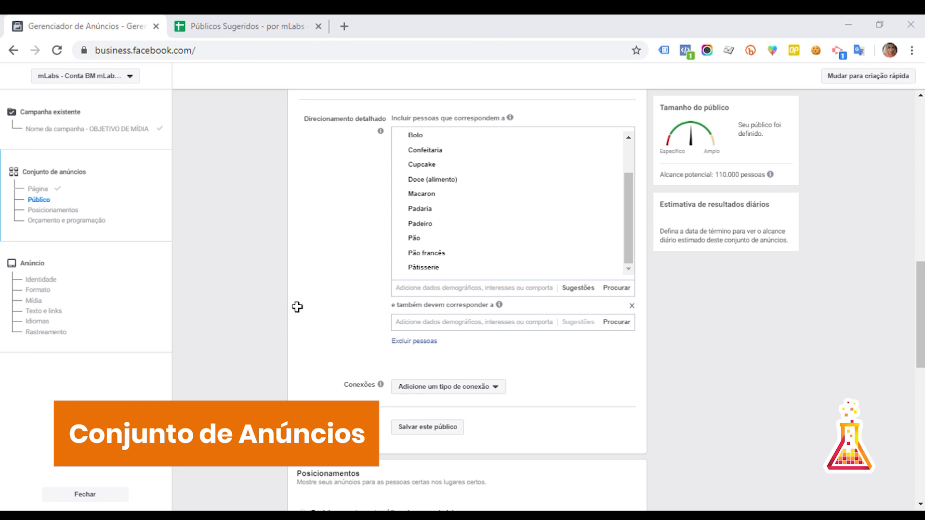
Add the spreadsheet interests Bake Off Brasil - Mão na Massa and Cooking Channel to the "e também devem corresponder a" condition.
click(465, 322)
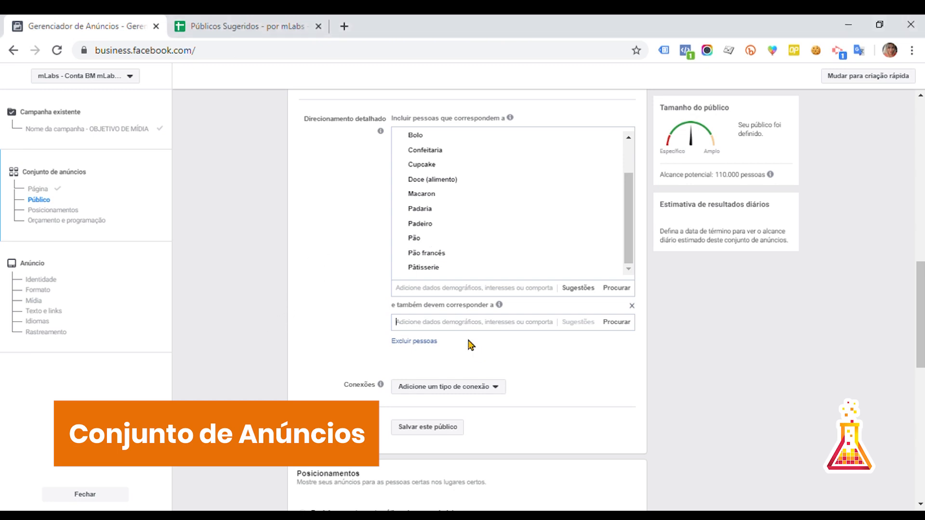
key(ctrl+v)
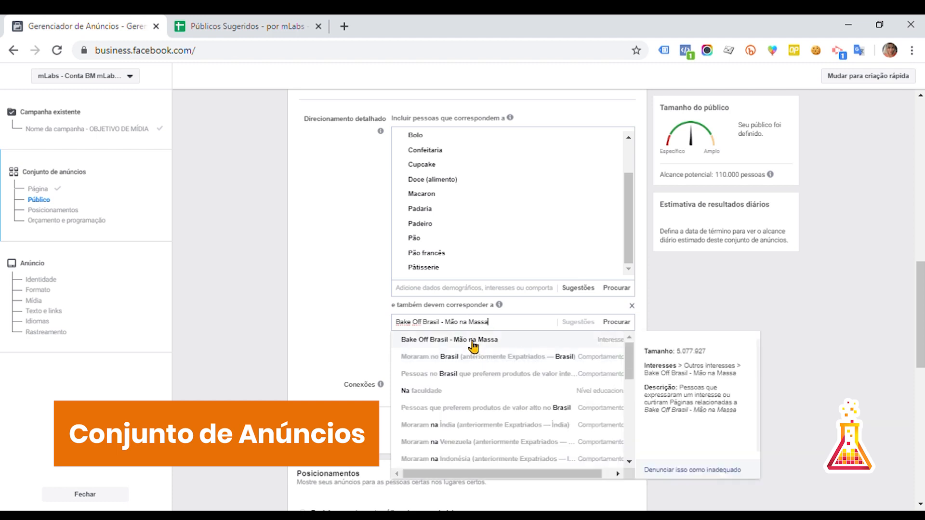
key(Return)
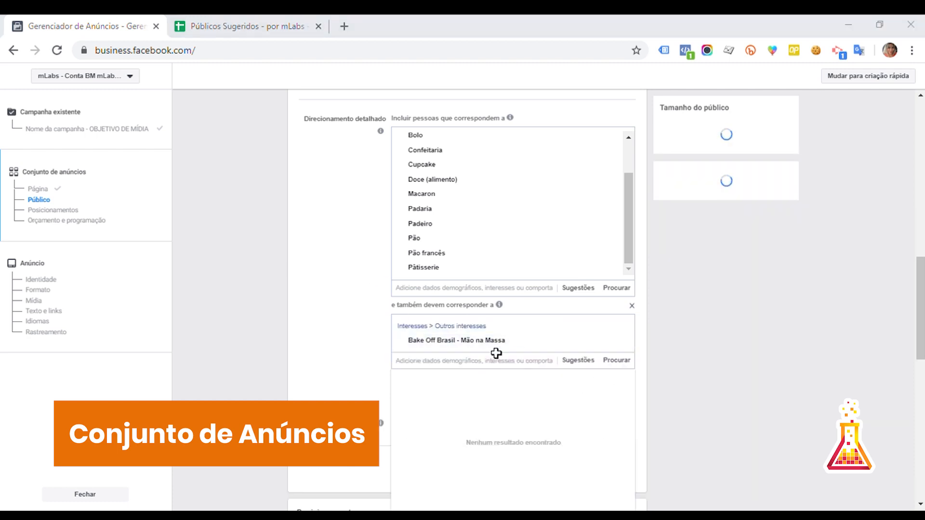
click(515, 368)
key(ctrl+v)
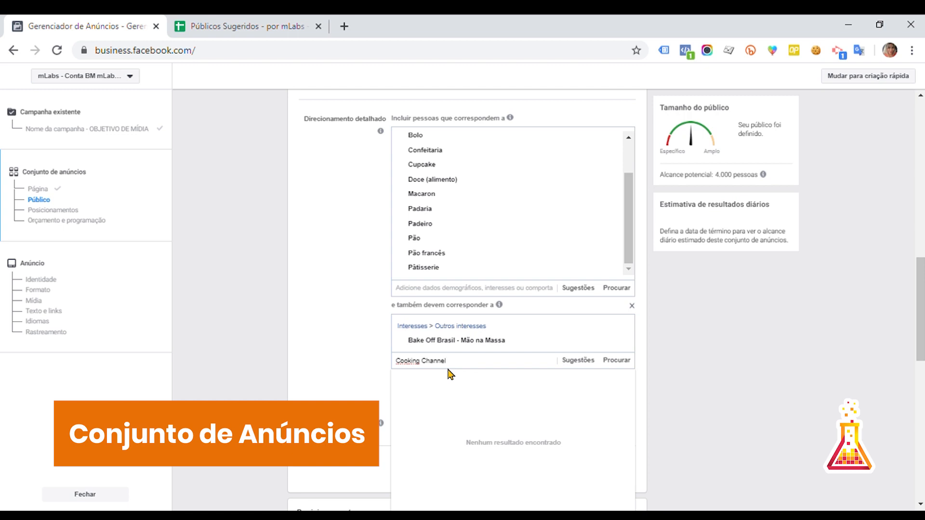
click(451, 381)
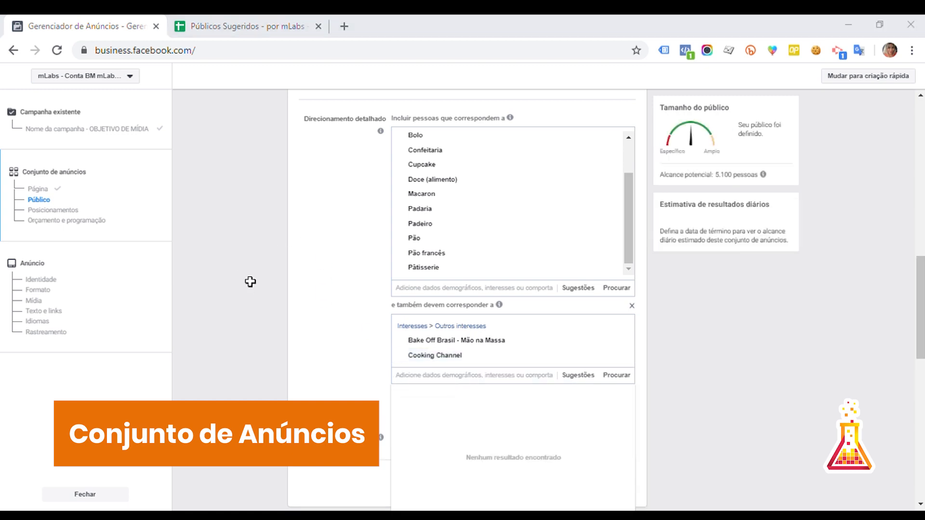
Add the interests Cake decorating and Cake Boss from the spreadsheet to the narrowing condition.
click(482, 375)
key(ctrl+v)
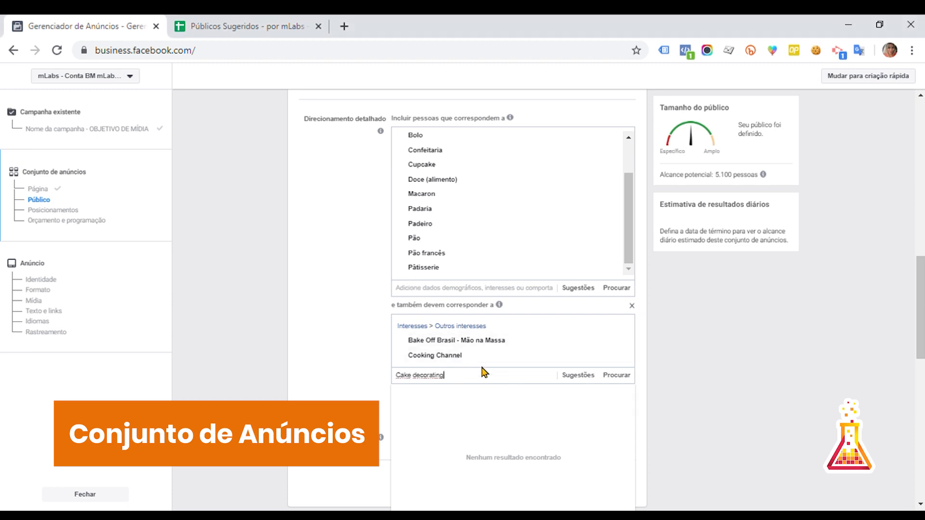
click(444, 399)
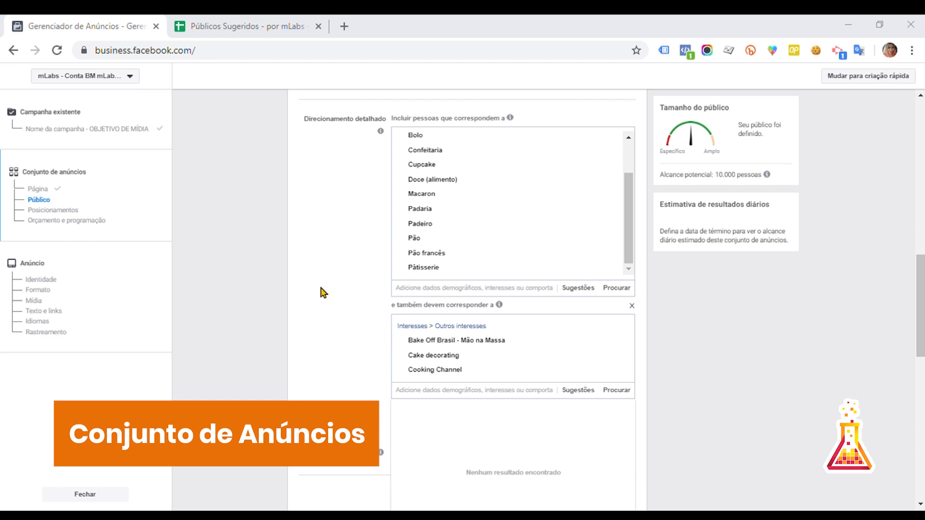
click(456, 391)
key(ctrl+v)
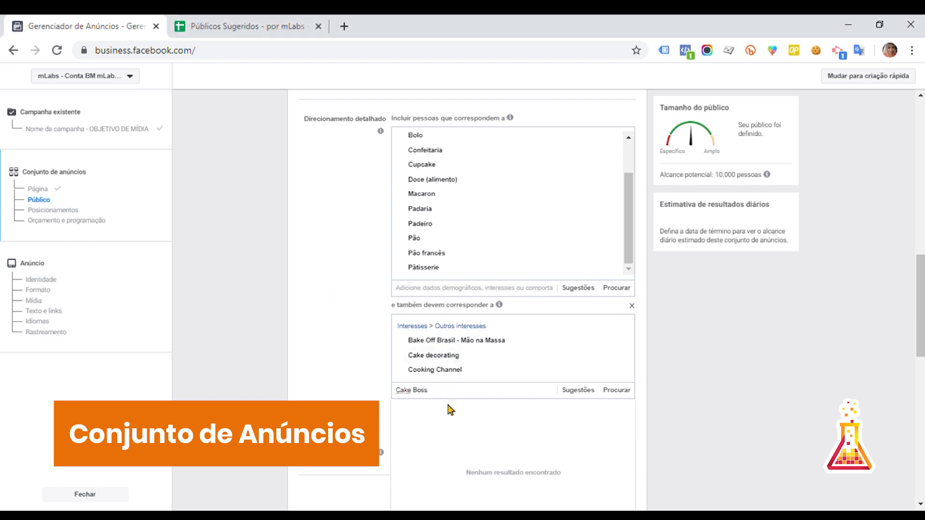
click(453, 409)
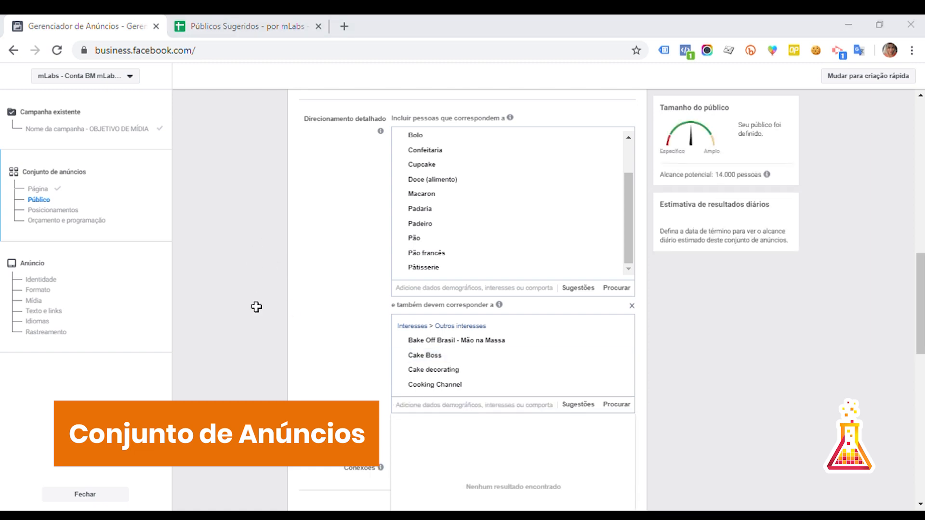
Paste MasterChef into the narrowing condition and add both the MasterChef and MasterChef Brasil interests.
key(alt+Tab)
key(ctrl+v)
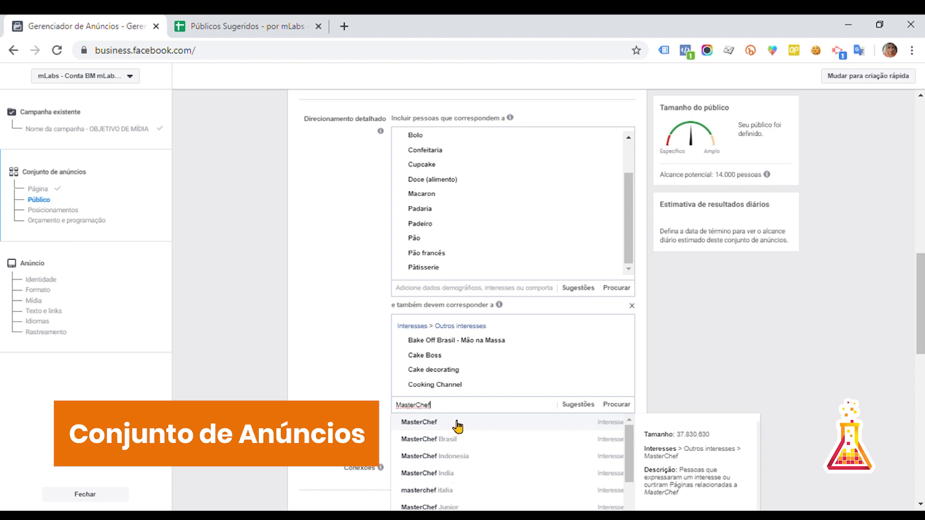
click(457, 424)
key(ctrl+v)
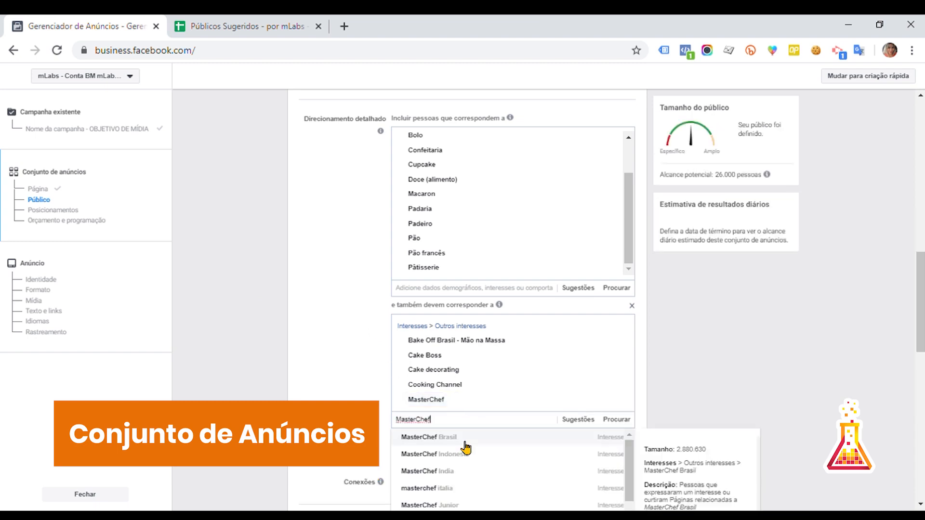
click(466, 438)
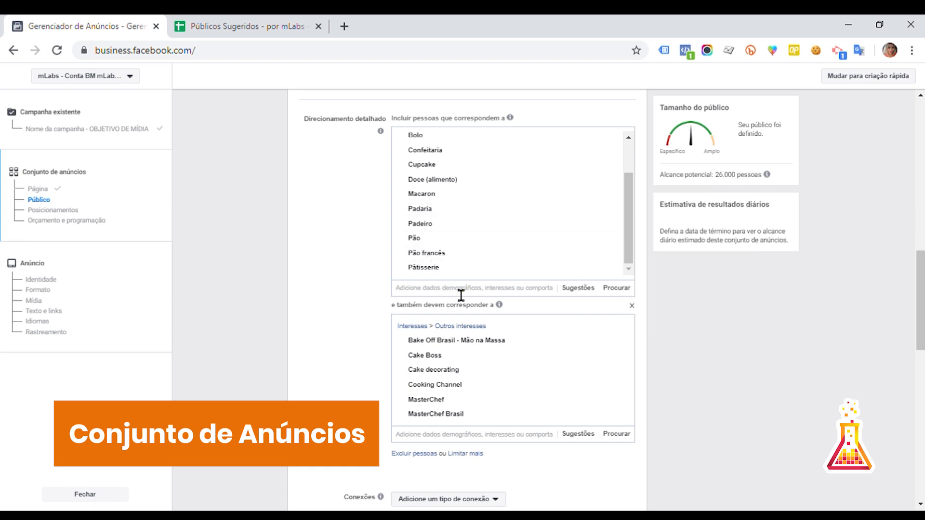
Look at the suggested interests for the first detailed targeting group and close the list without adding any.
click(573, 289)
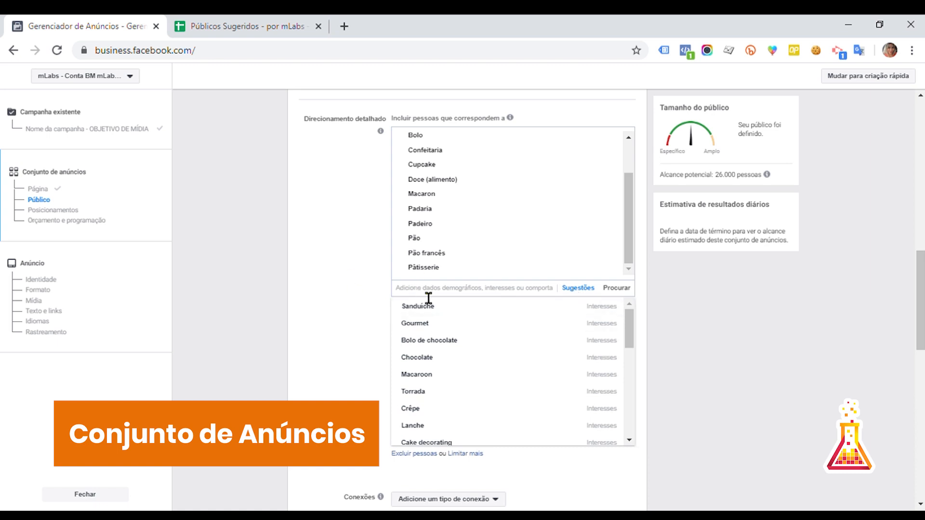
click(359, 275)
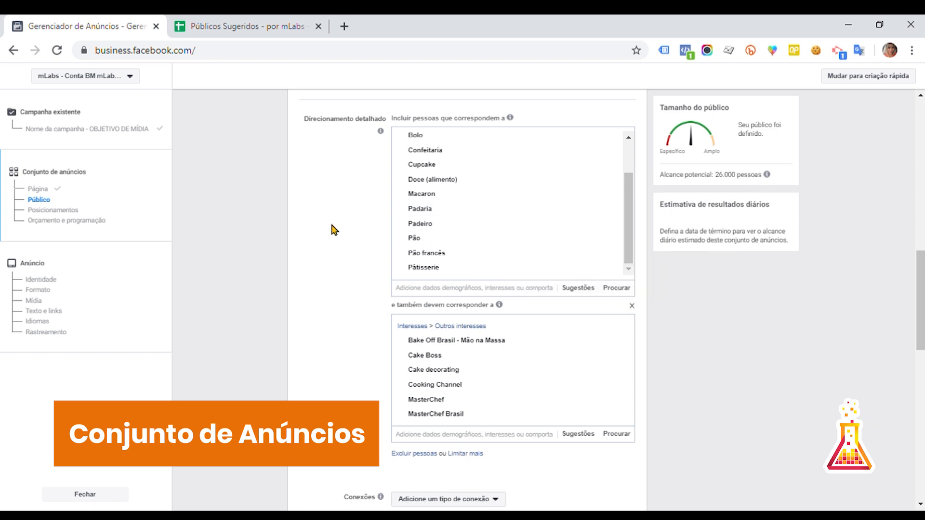
Review the rest of the suggested audience settings in the Públicos Sugeridos spreadsheet, widening column A, and return to the ad set.
click(268, 23)
scroll(299, 258, down, 3)
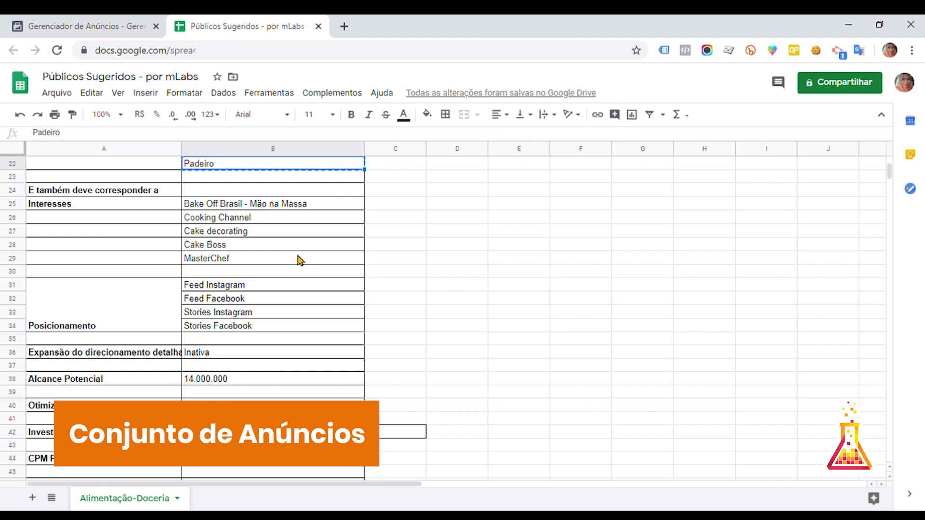
scroll(300, 258, down, 2)
drag(182, 148, 227, 148)
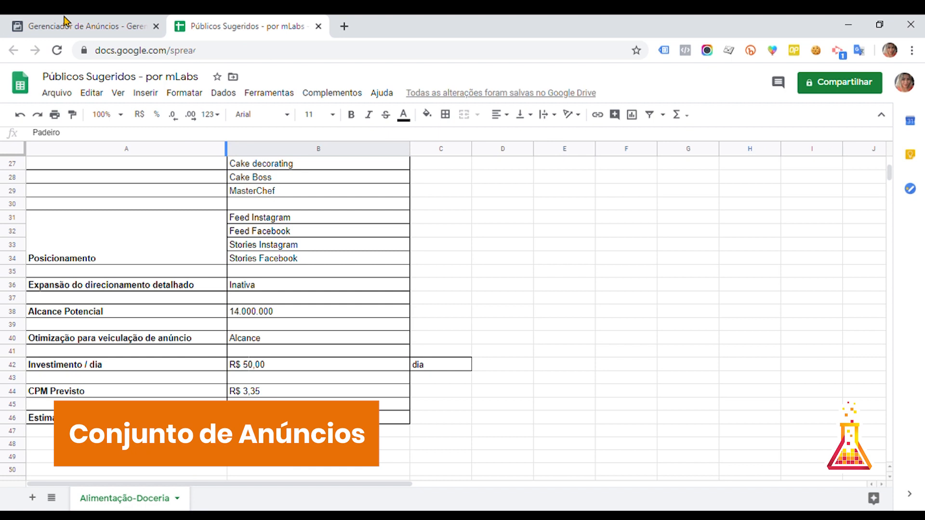
click(66, 21)
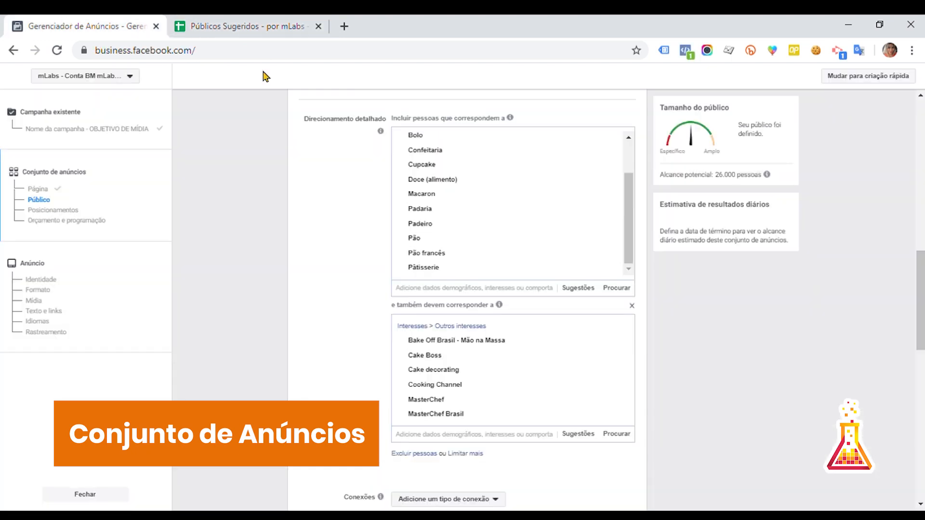
Add another "e também devem corresponder a" narrowing condition below the Bake Off and MasterChef interests.
scroll(299, 304, down, 3)
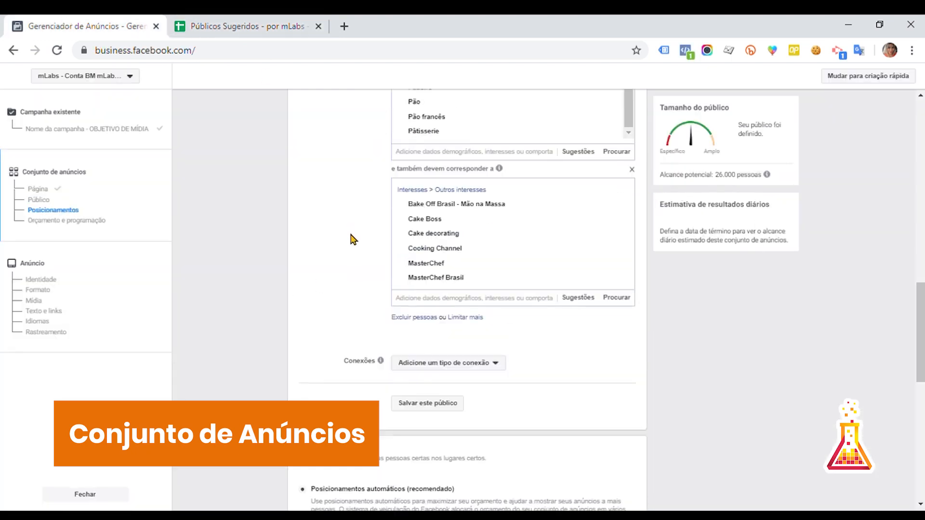
scroll(354, 239, down, 3)
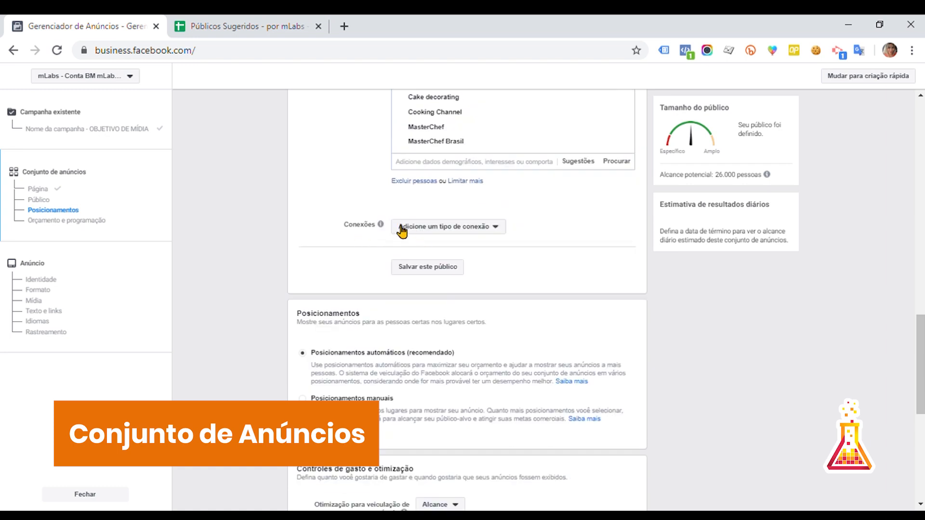
scroll(362, 231, up, 2)
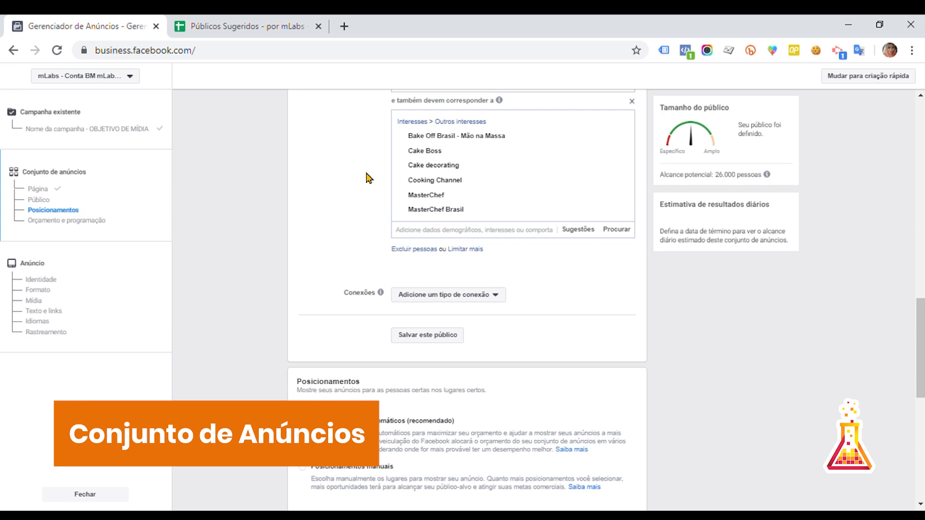
click(474, 250)
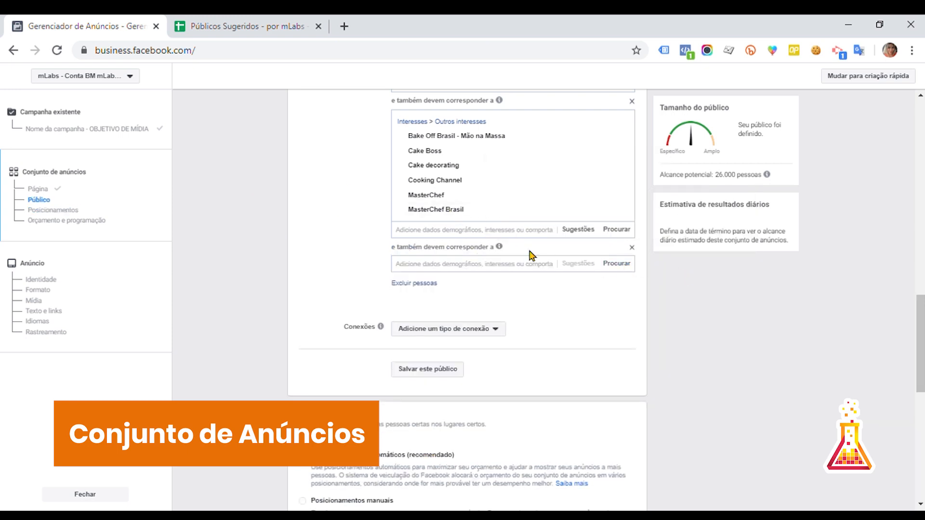
Add the behaviour "Pessoas que preferem produtos de valor alto no Brasil" from Classificação de consumidor to the new narrowing condition.
click(520, 271)
click(616, 265)
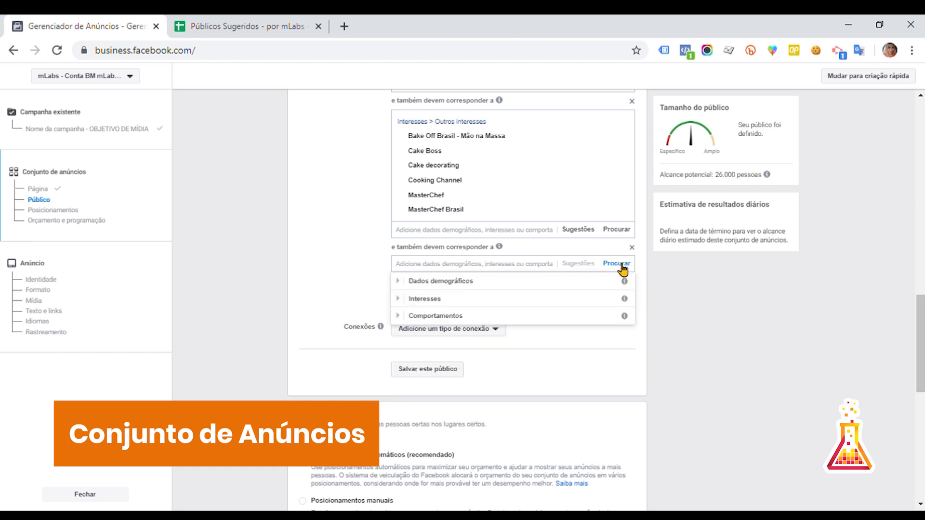
click(410, 315)
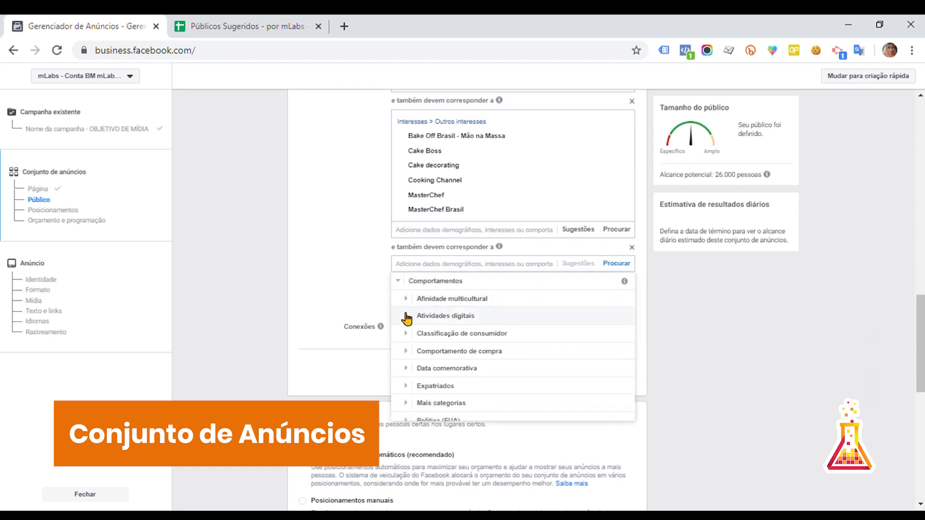
click(408, 334)
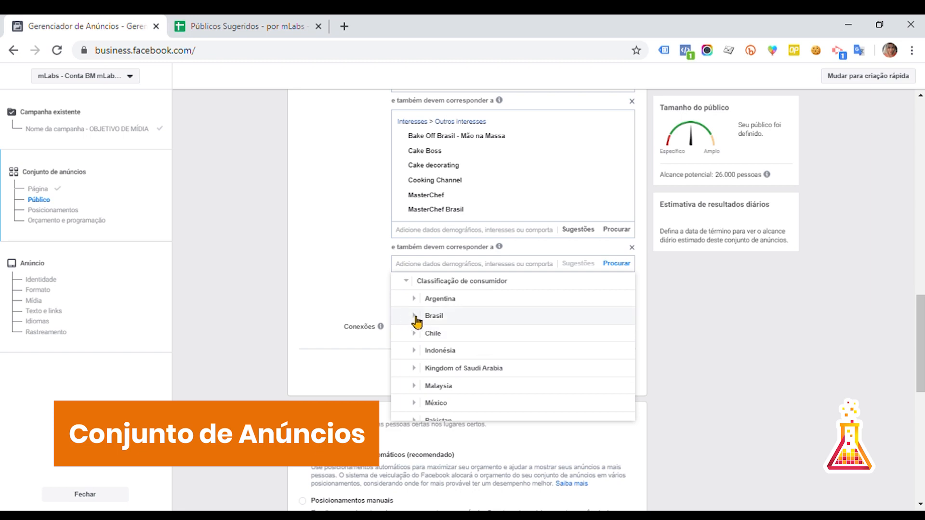
click(416, 318)
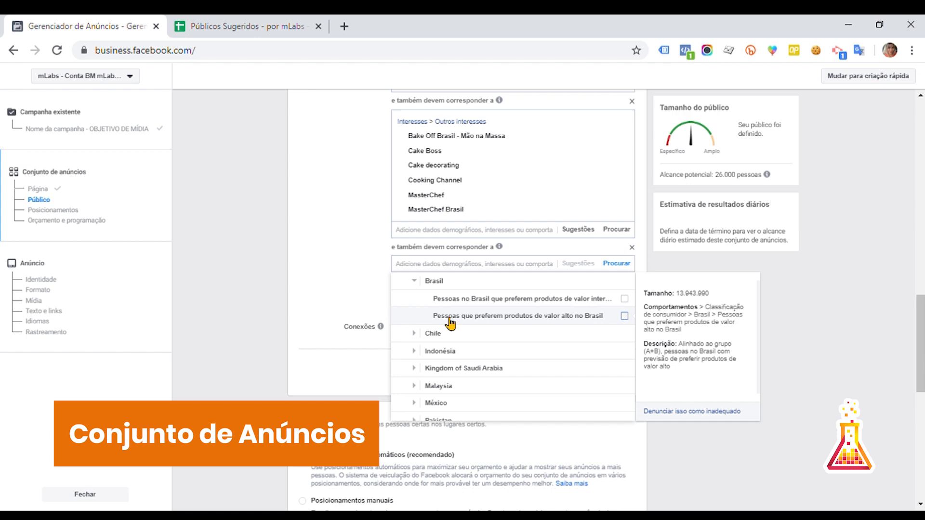
click(451, 320)
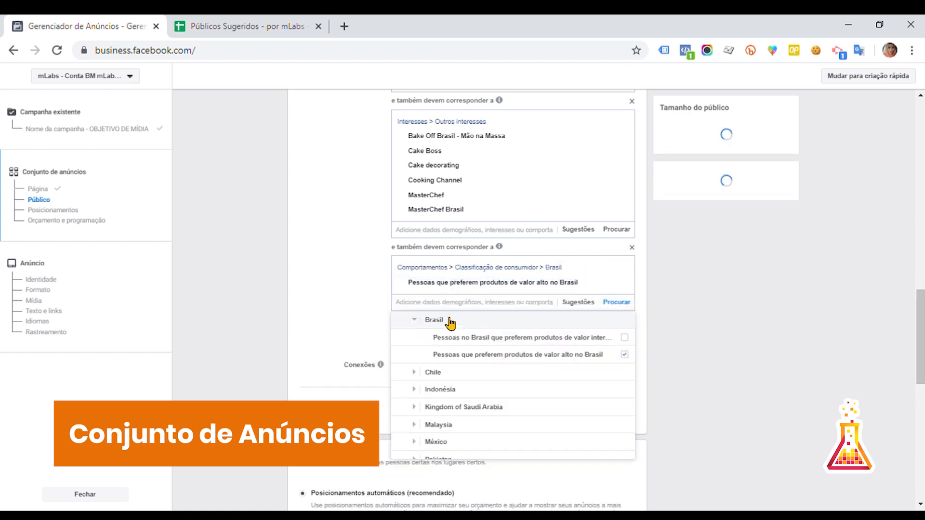
click(352, 229)
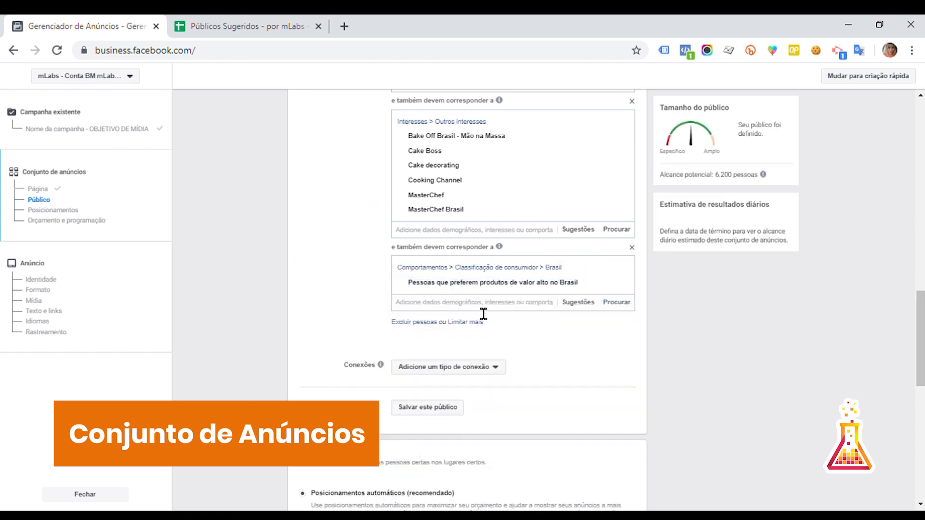
Look over all the stacked detailed targeting conditions, from the first interest group to the consumer behaviour condition.
scroll(365, 264, up, 4)
scroll(365, 261, up, 1)
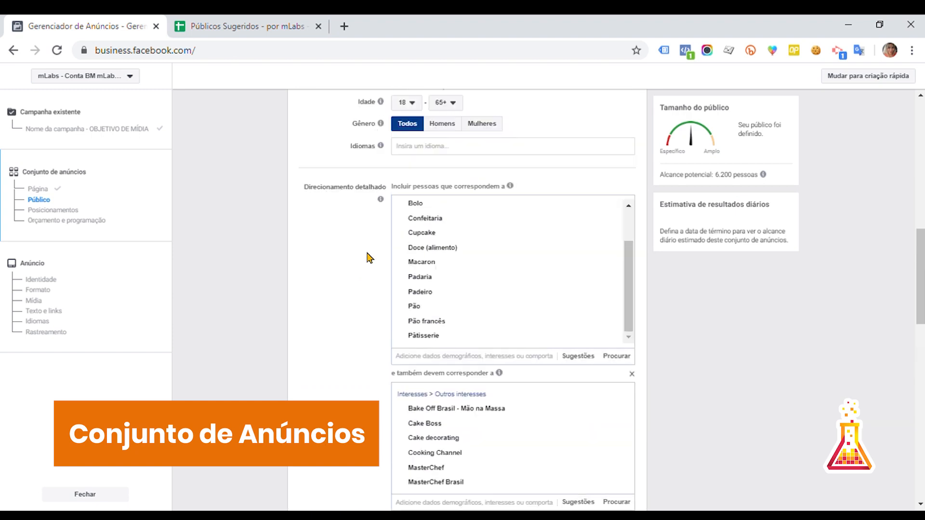
mouse_move(518, 269)
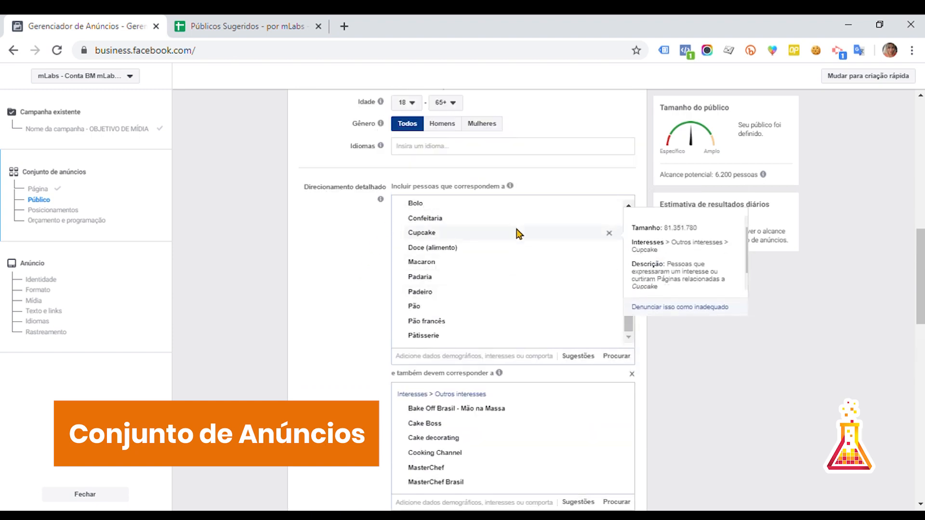
scroll(490, 281, down, 3)
scroll(491, 288, down, 1)
scroll(490, 286, down, 3)
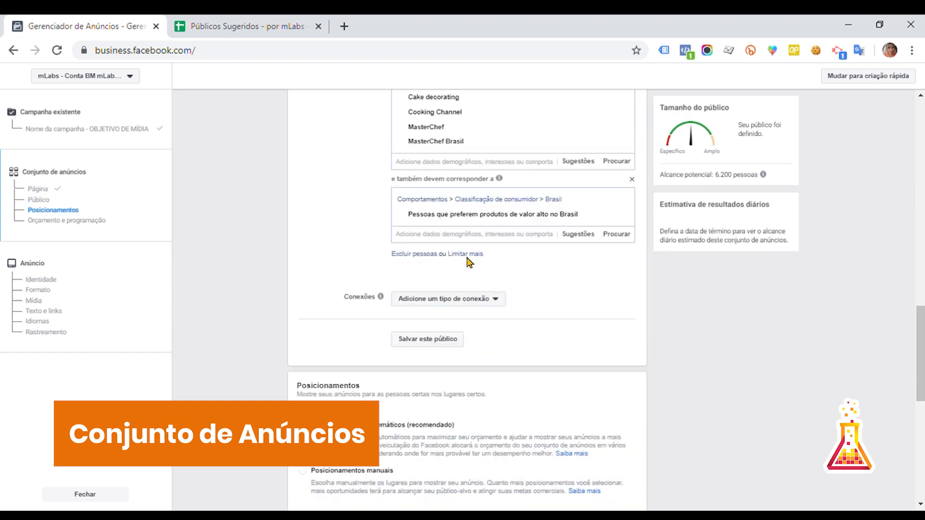
Highlight the potential reach value and remove the narrowing condition that contains the high-value products behaviour.
mouse_move(480, 220)
drag(758, 174, 716, 174)
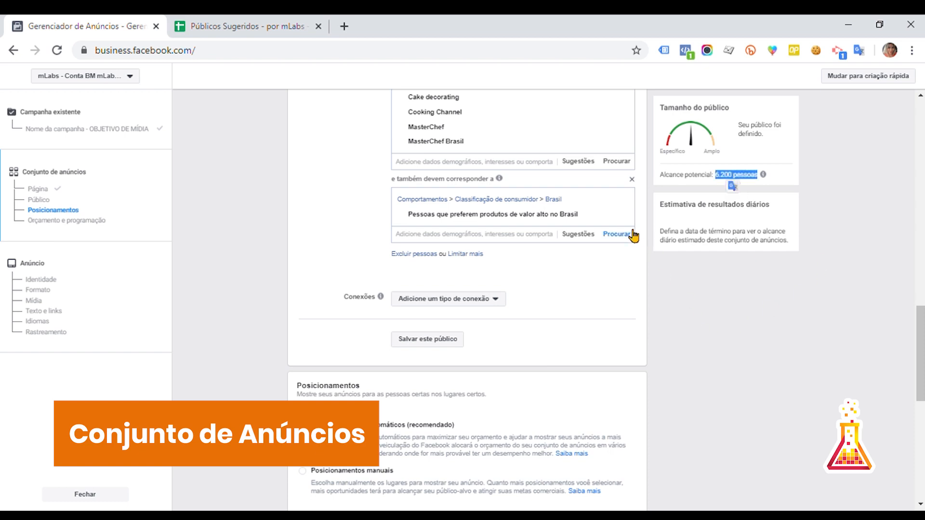
click(631, 180)
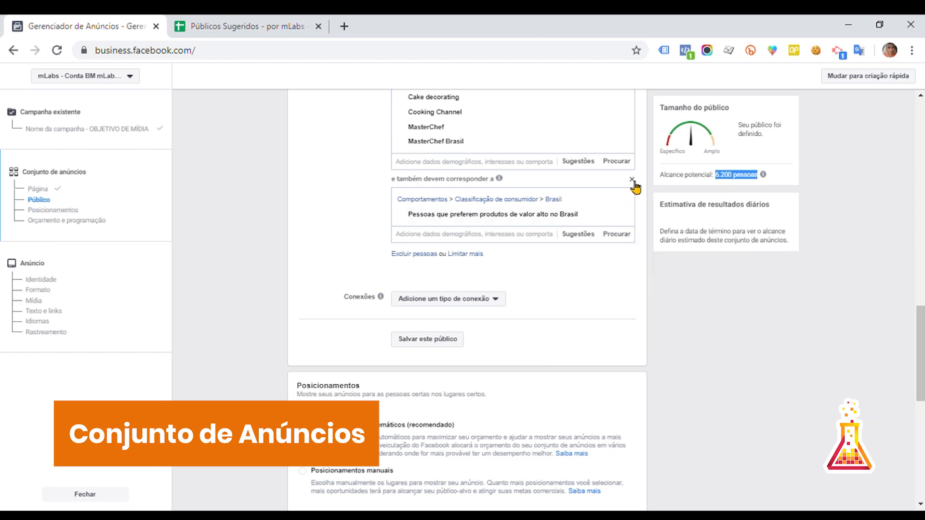
click(330, 171)
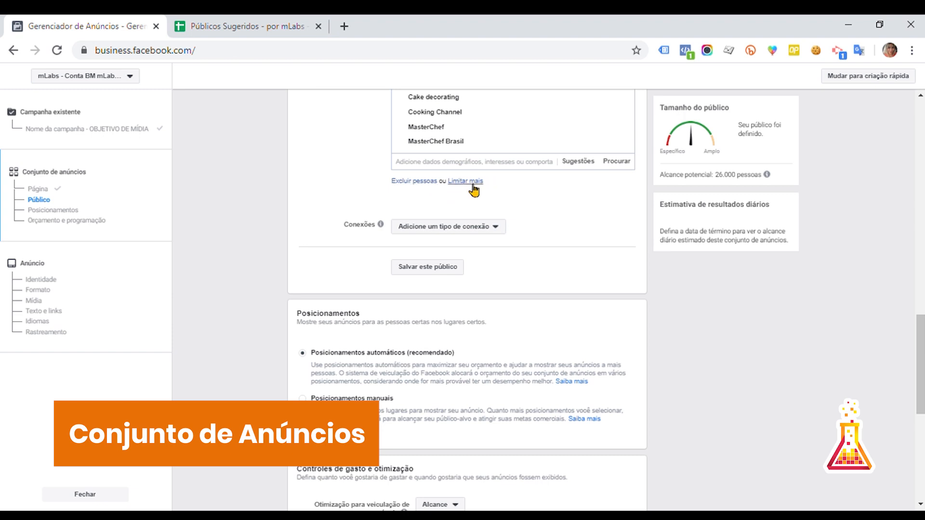
Add an "Excluir pessoas que correspondem a" condition and search its interests for diabetes.
click(431, 183)
click(445, 216)
text(diabe)
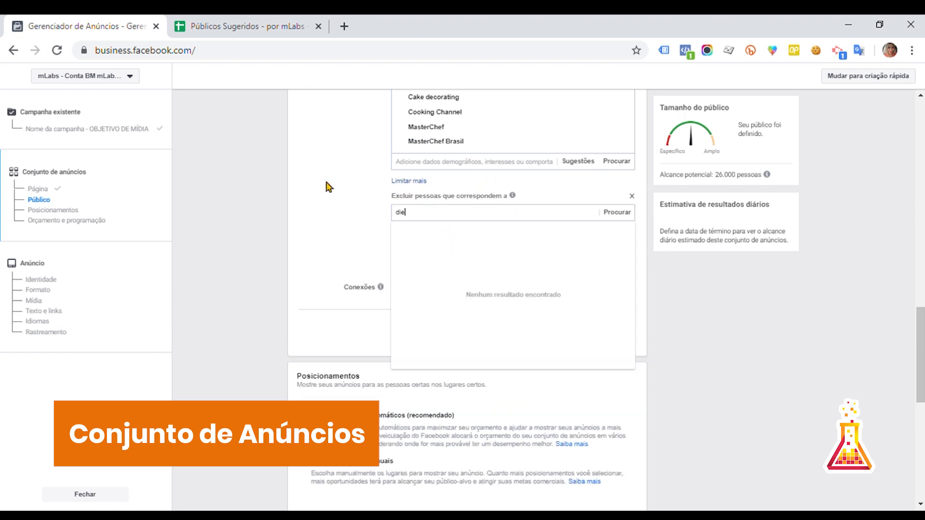
text(tes)
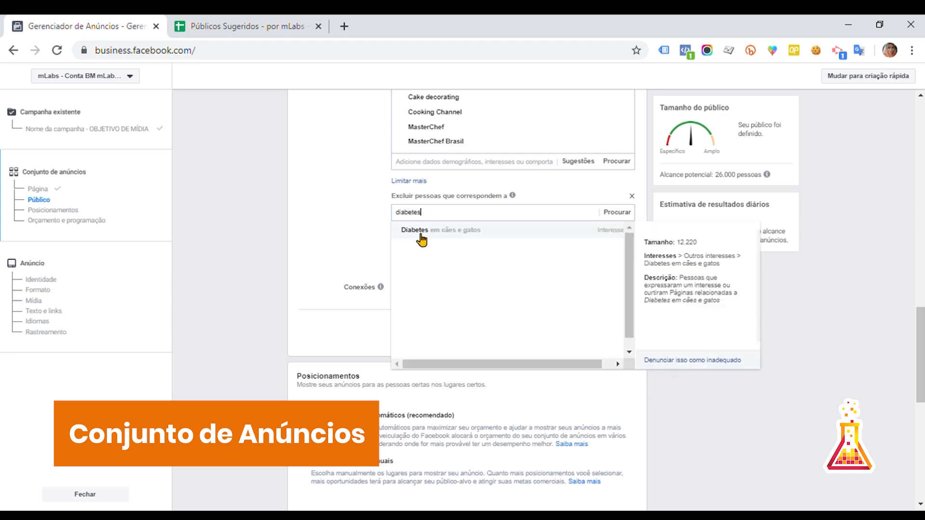
double_click(453, 220)
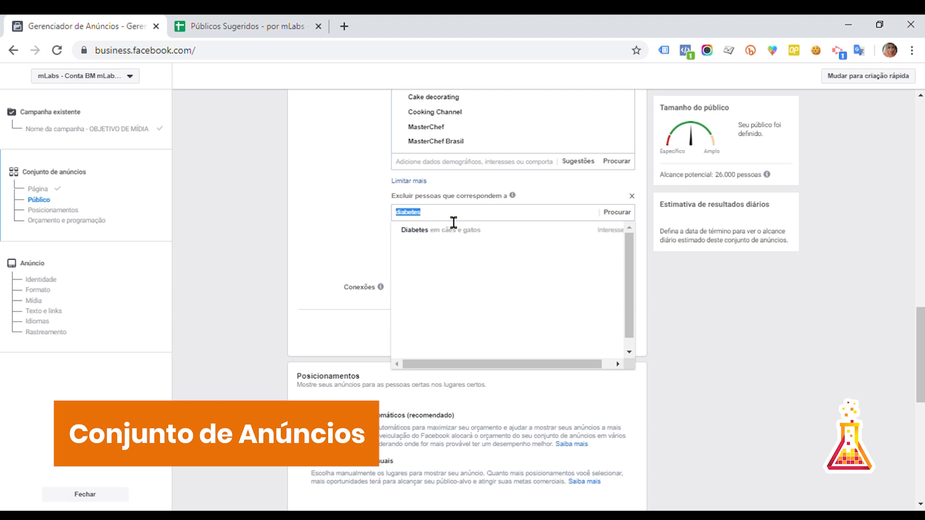
Search the exclusion interests for diet and exclude people matching Dietético.
text(diet)
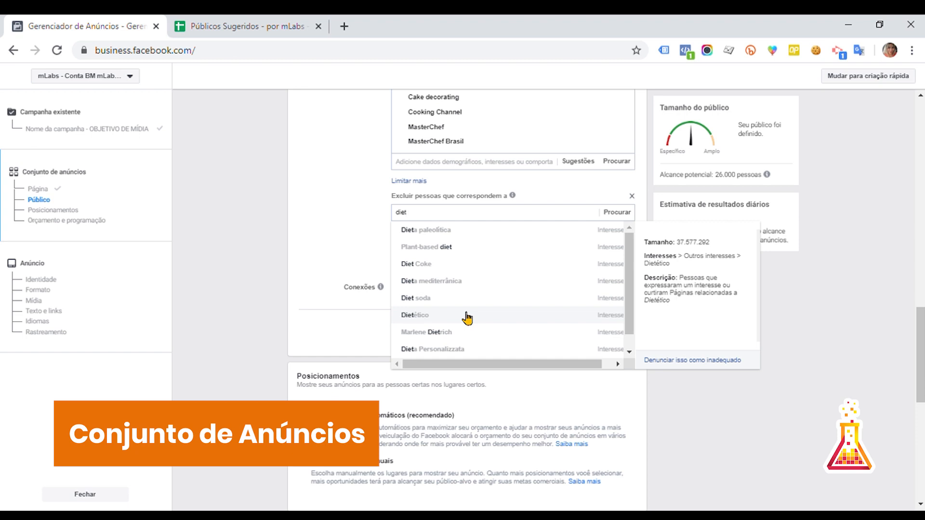
click(504, 316)
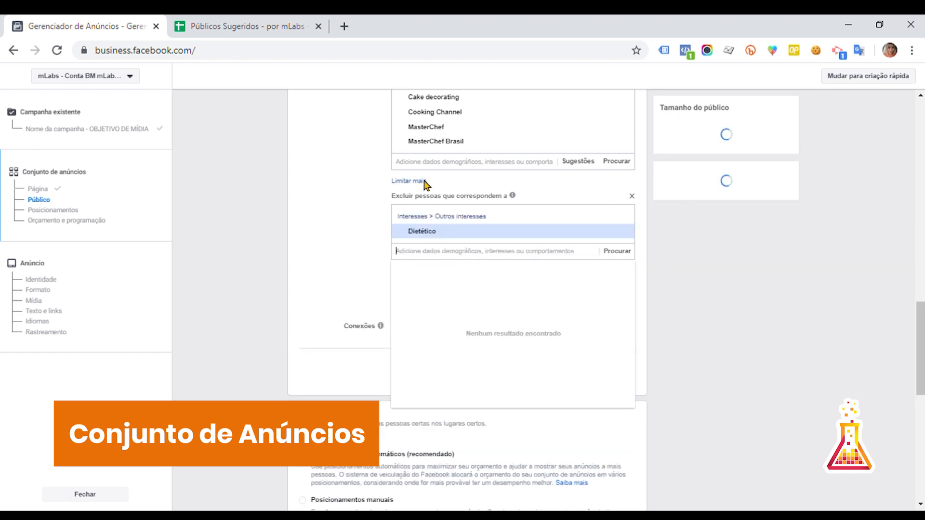
click(335, 235)
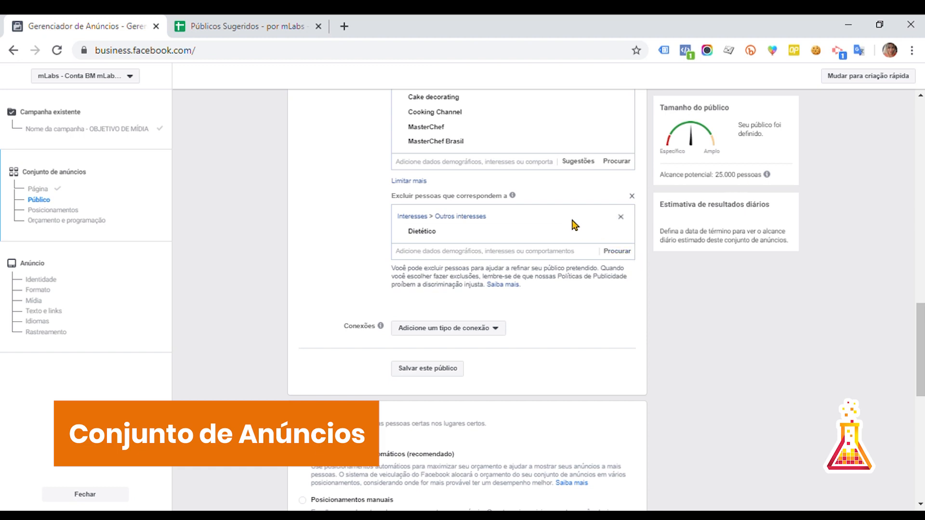
Remove the exclusion condition containing Dietético from the detailed targeting.
mouse_move(463, 239)
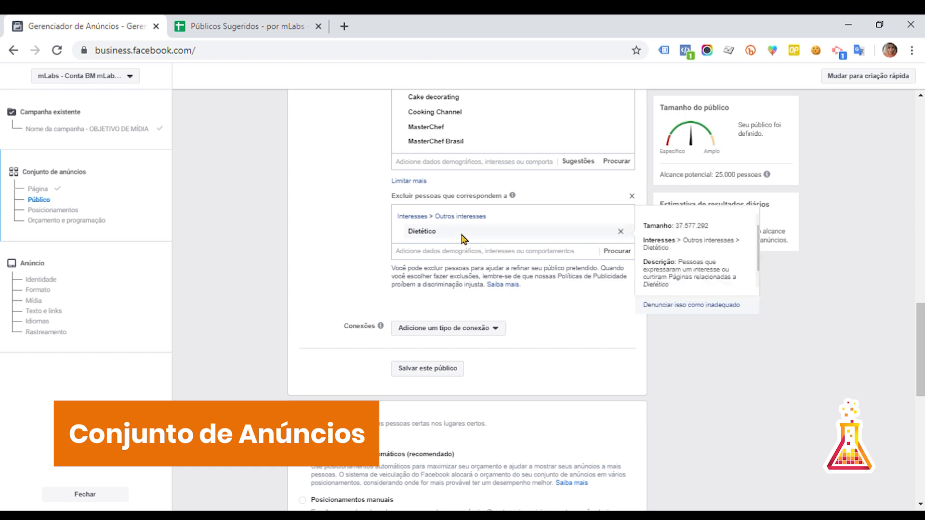
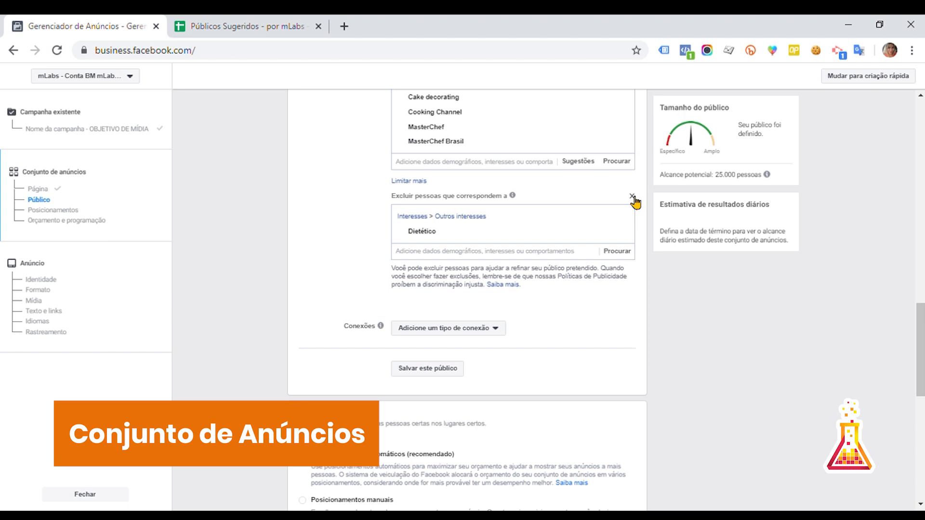
click(632, 198)
Review the Conexões types, choose "Excluir pessoas que curtiram a sua Página" and add the mLabs page.
mouse_move(382, 226)
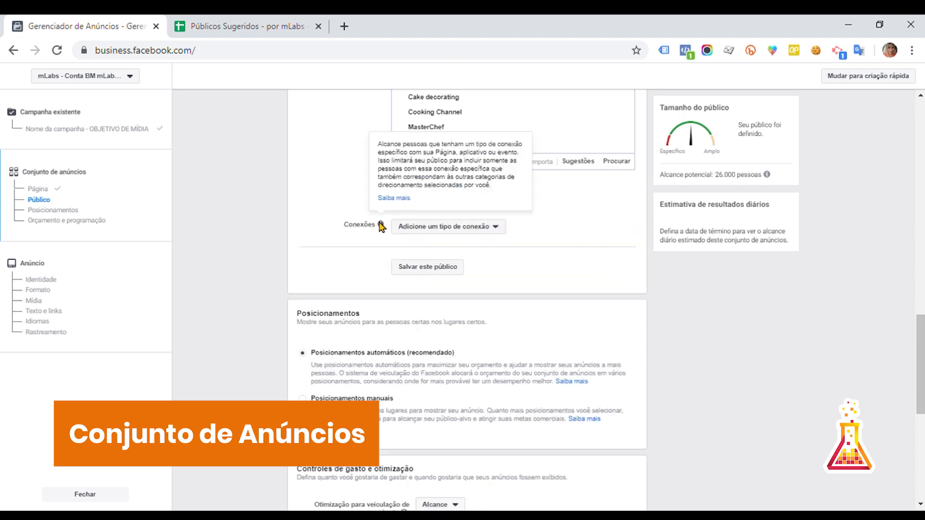
click(460, 228)
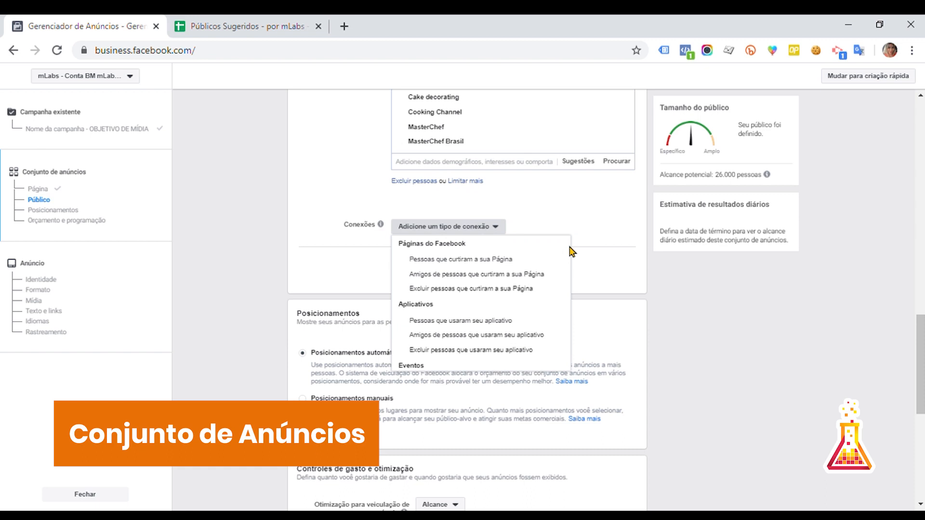
scroll(460, 304, down, 2)
scroll(508, 305, up, 2)
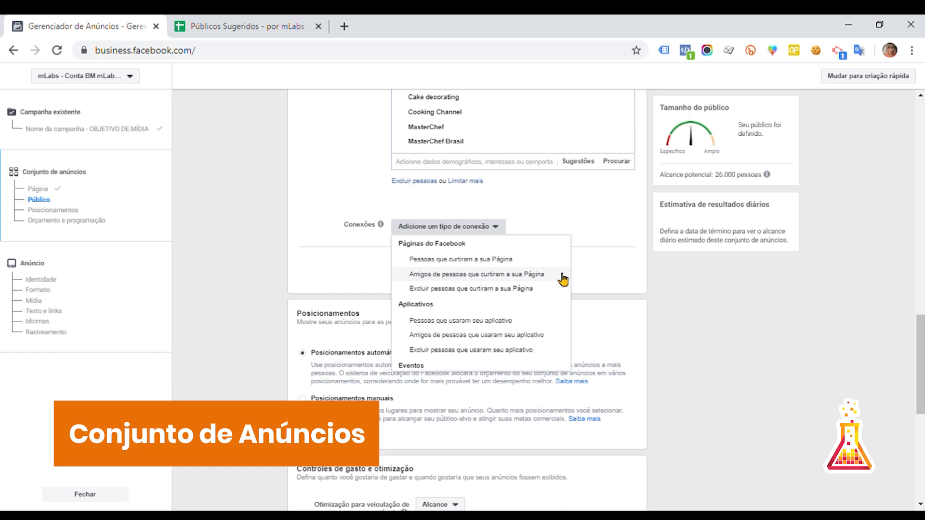
click(539, 288)
click(498, 280)
text(mlabs)
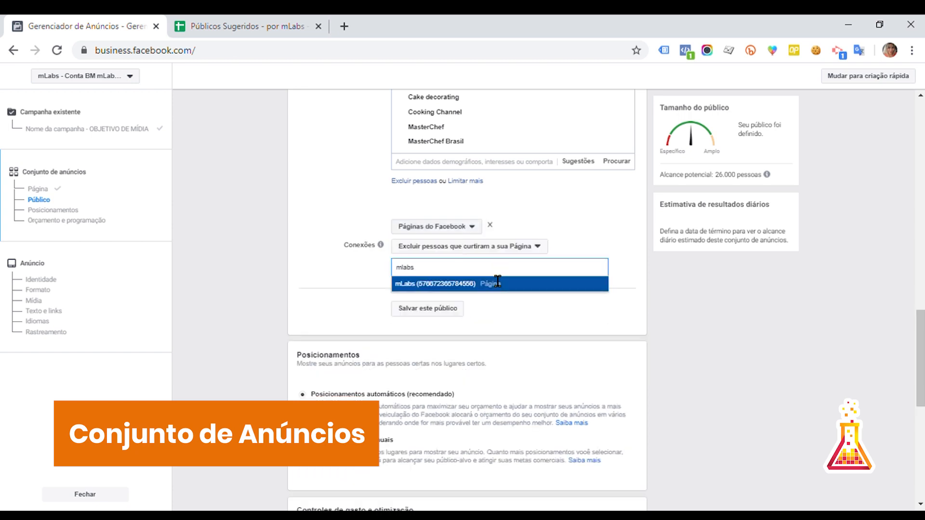
click(498, 283)
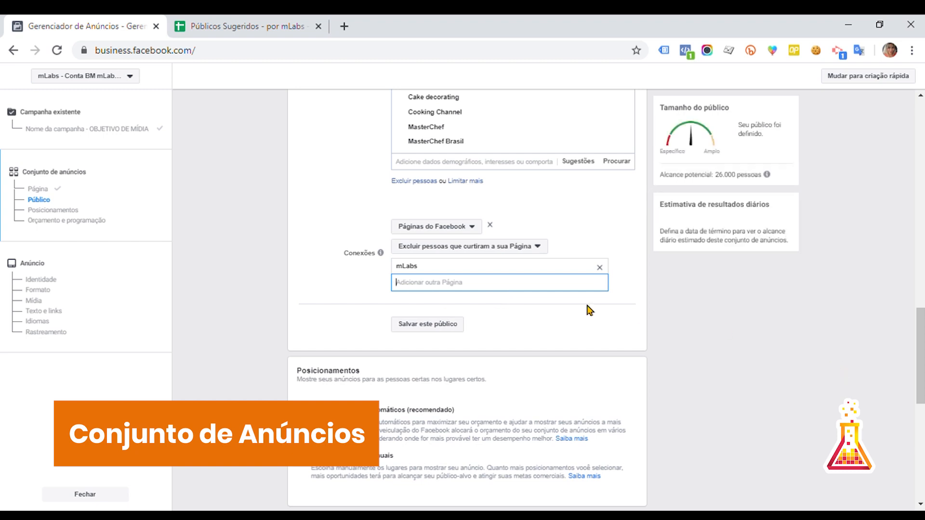
Remove the mLabs page from the connection and change its type to "Amigos de pessoas que curtiram a sua Página".
click(600, 268)
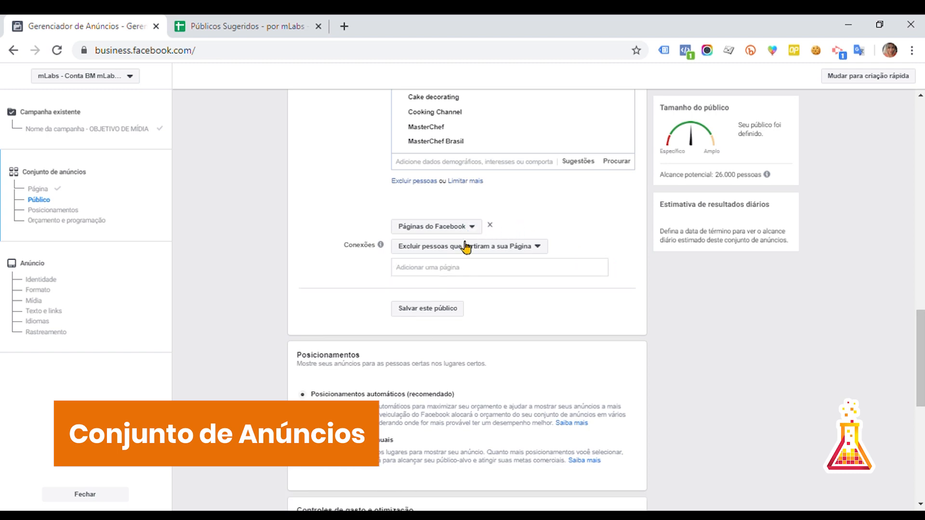
click(464, 247)
click(443, 231)
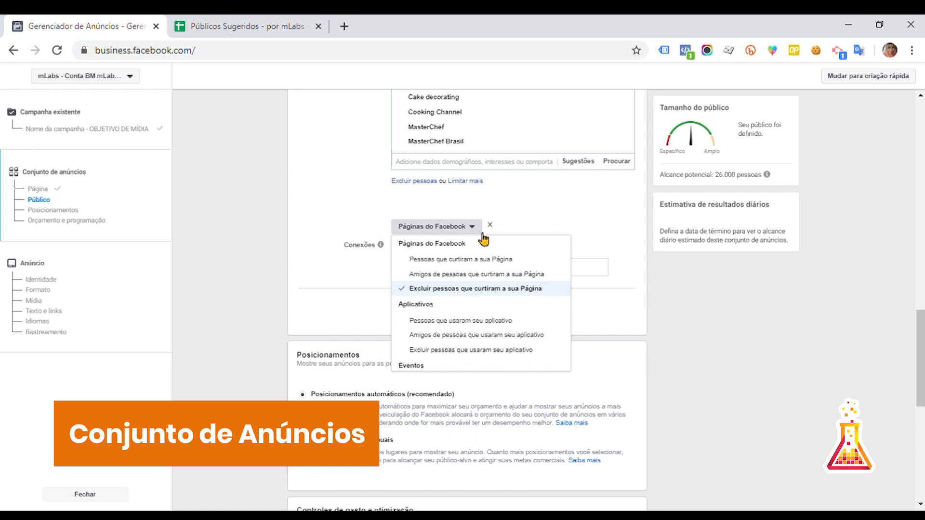
click(484, 273)
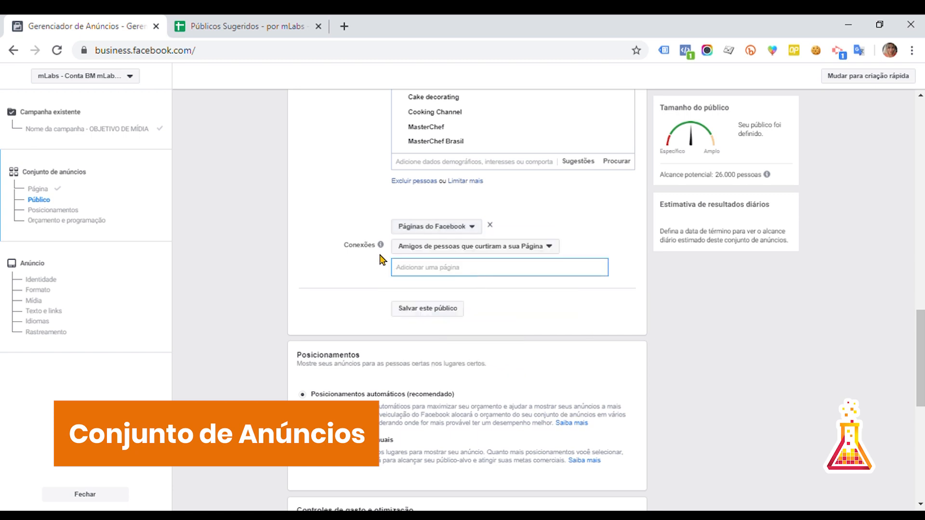
Remove the Páginas do Facebook connection from the audience's Conexões.
click(340, 212)
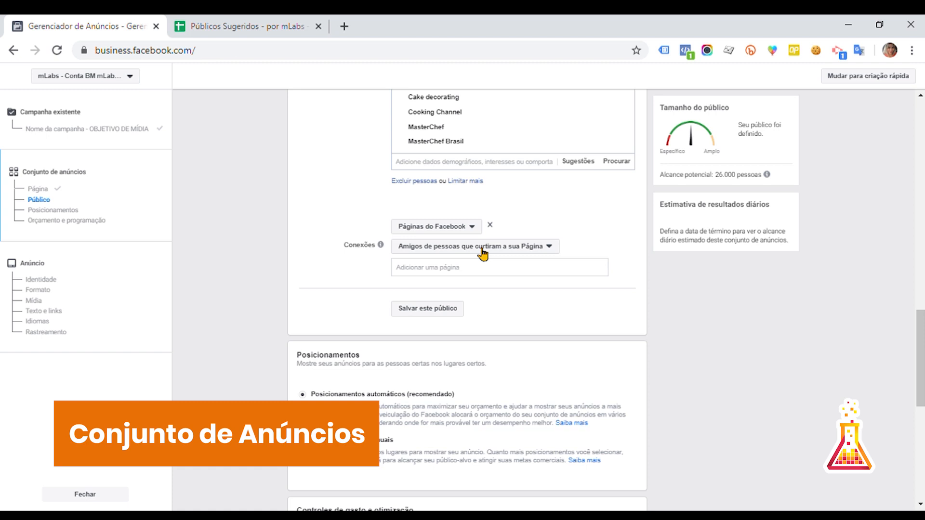
click(490, 225)
scroll(496, 235, down, 3)
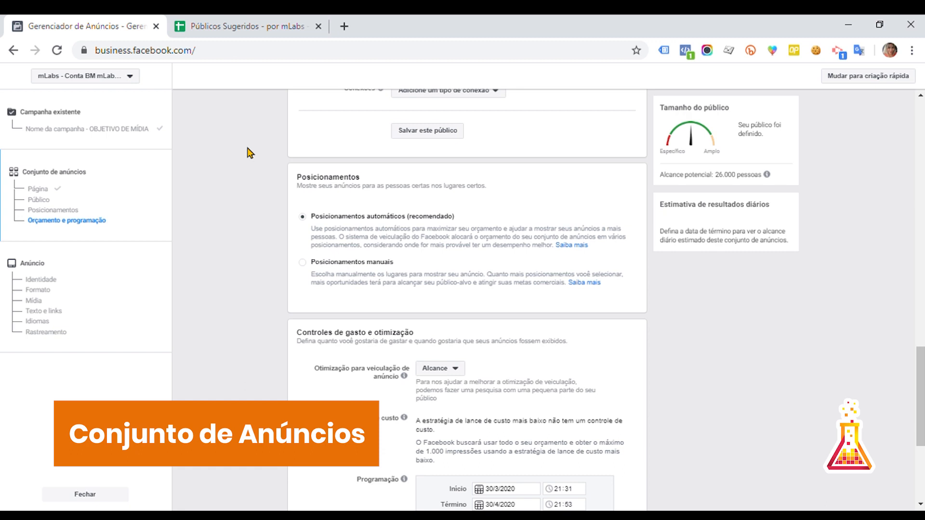
Check the suggested Posicionamento entries in the Públicos Sugeridos spreadsheet and return to the ads manager.
click(254, 20)
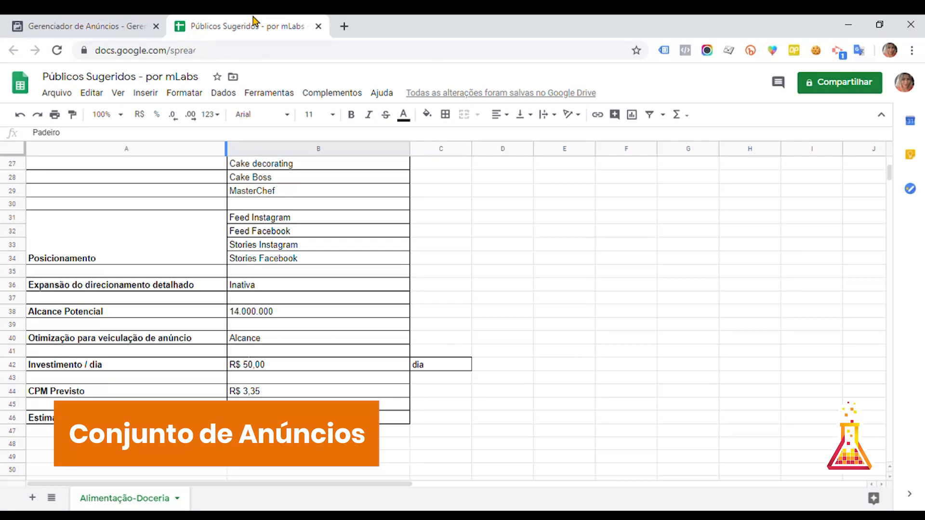
drag(185, 218, 406, 254)
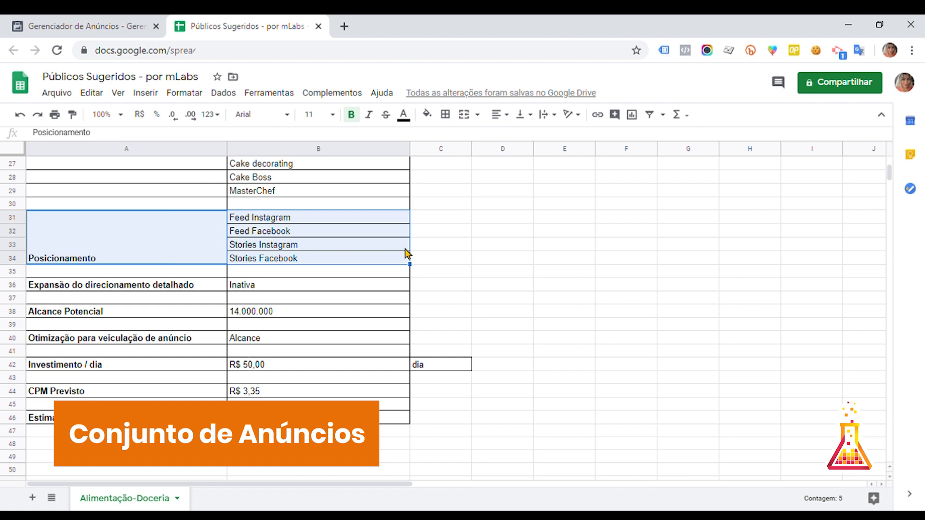
click(143, 20)
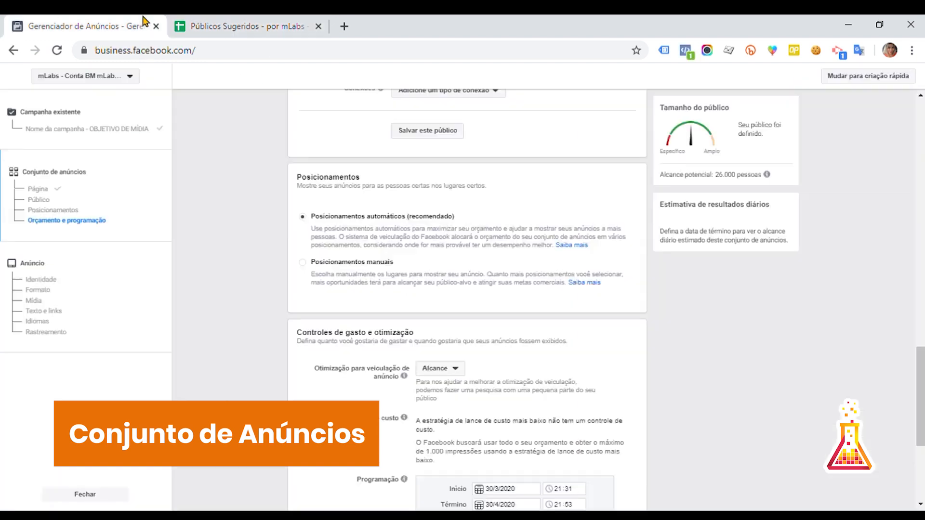
Switch the ad set's placements to "Posicionamentos manuais".
click(304, 265)
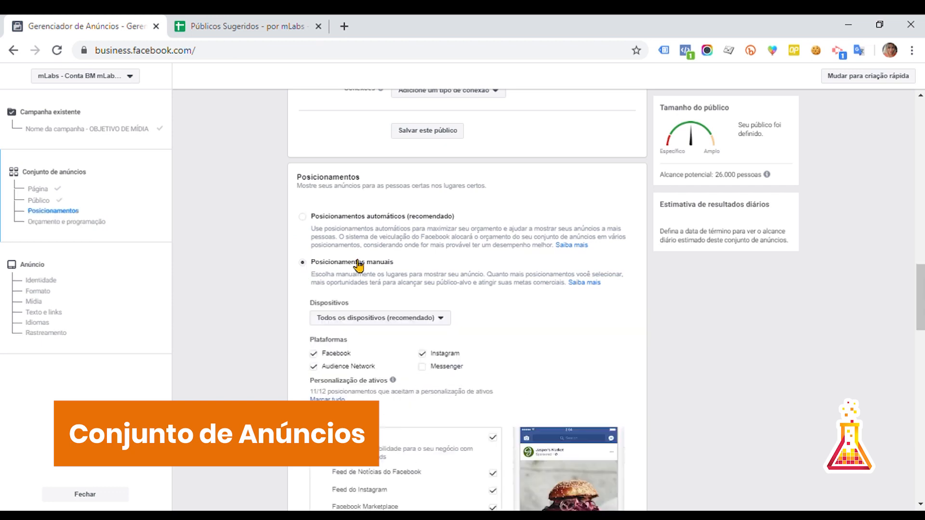
scroll(361, 268, down, 4)
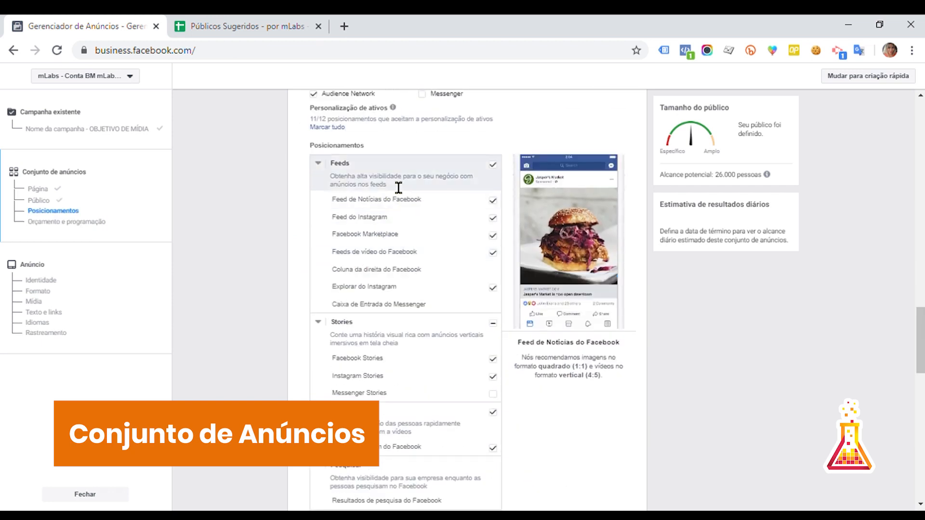
scroll(279, 199, up, 1)
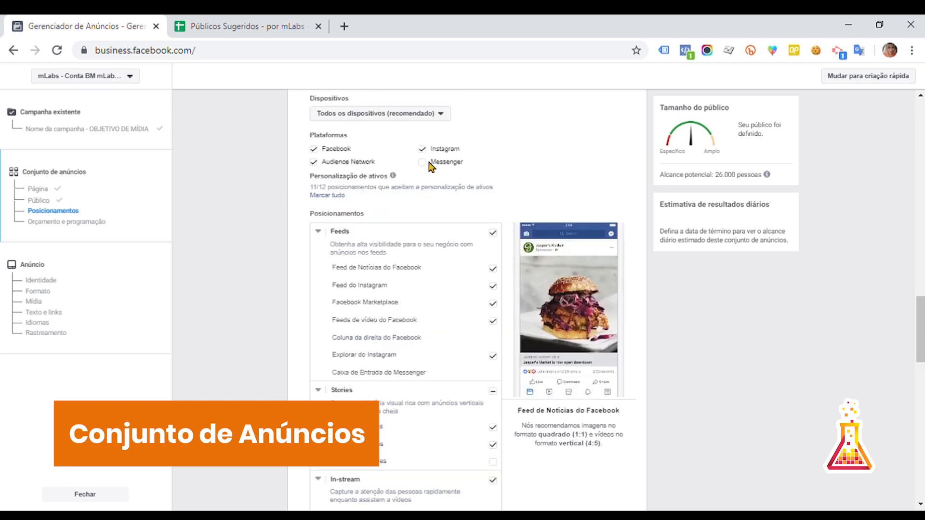
Enable the Messenger platform and examine the list of available placements.
click(423, 163)
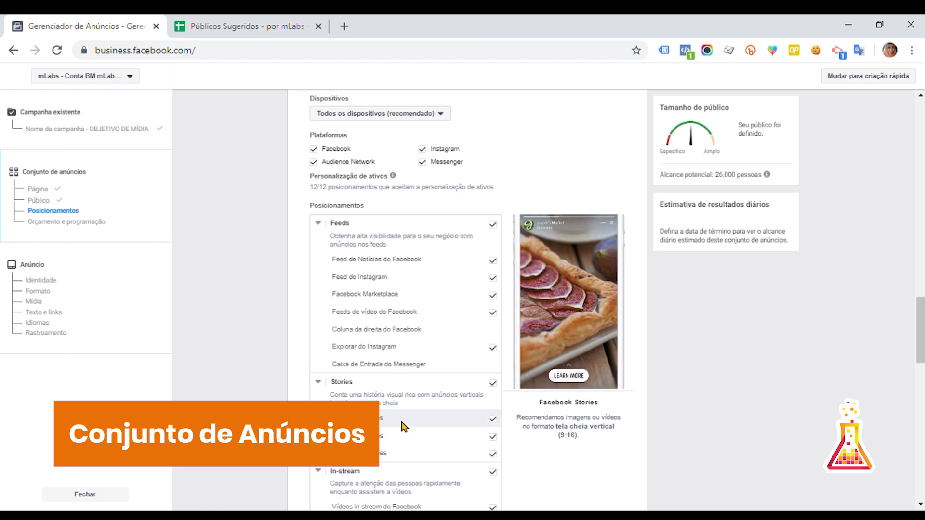
scroll(404, 427, down, 1)
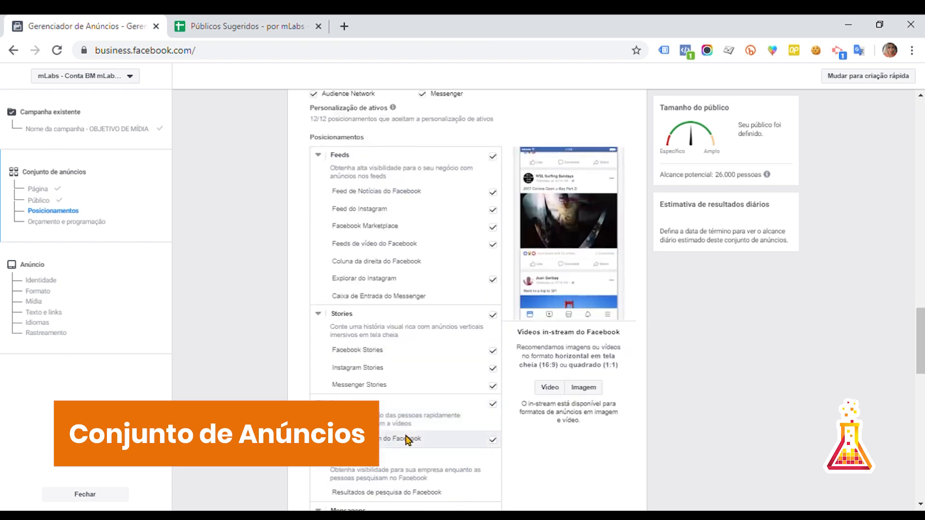
scroll(413, 447, down, 1)
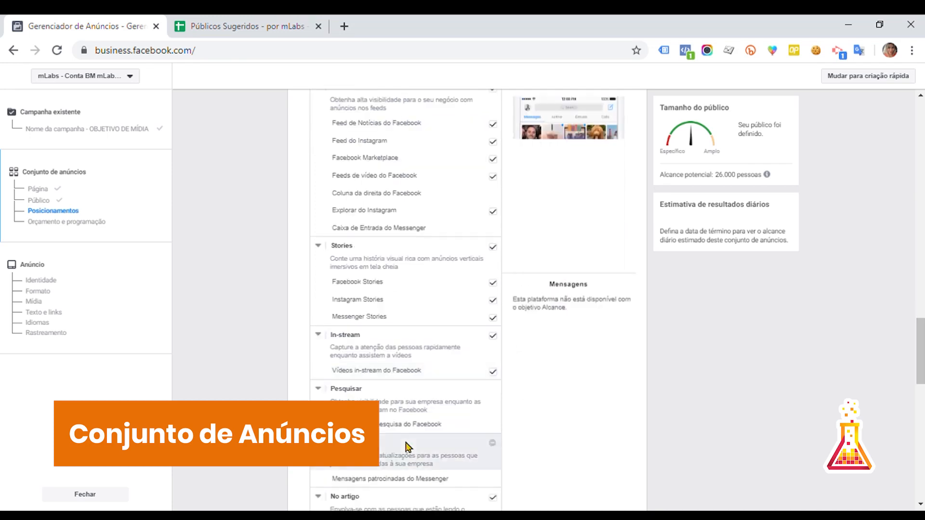
scroll(426, 424, down, 1)
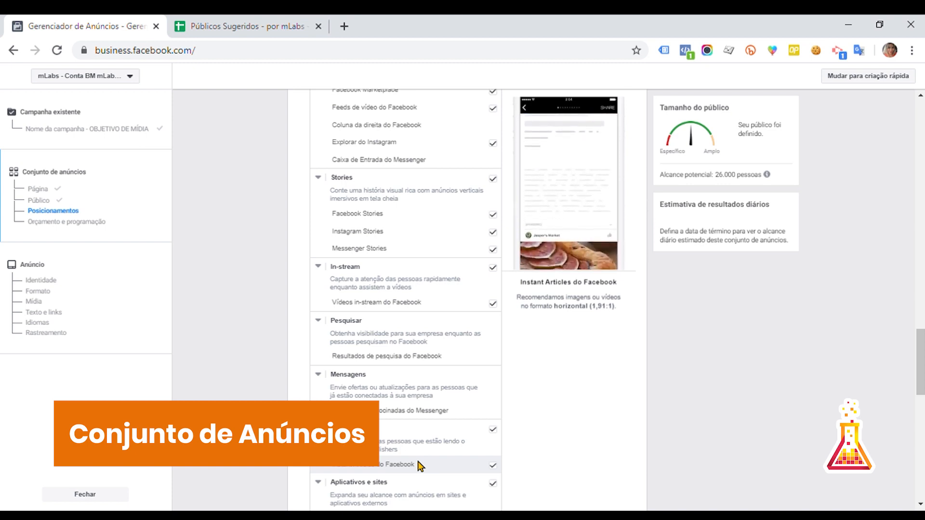
scroll(476, 352, up, 6)
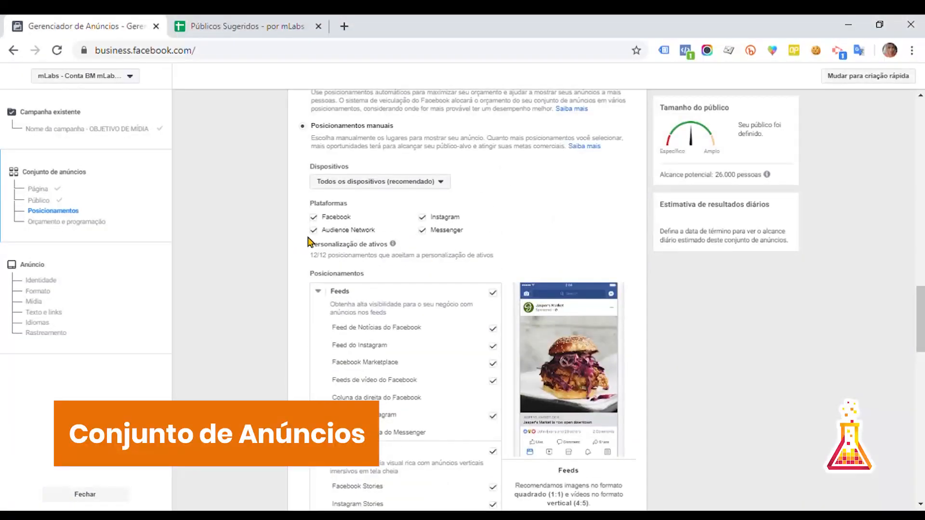
Deselect the Audience Network and Messenger platforms, and exclude Facebook Marketplace, Feeds de vídeo do Facebook and Explorar do Instagram from Feeds.
click(371, 231)
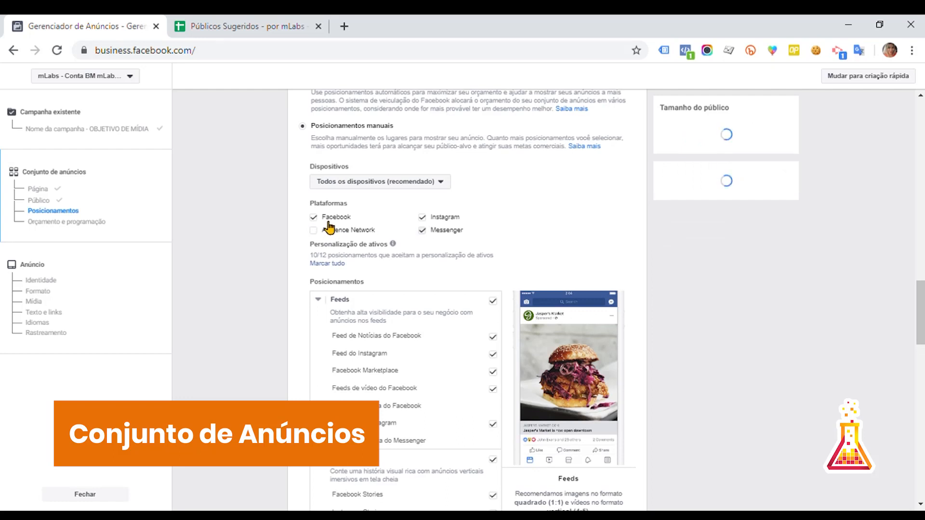
click(431, 230)
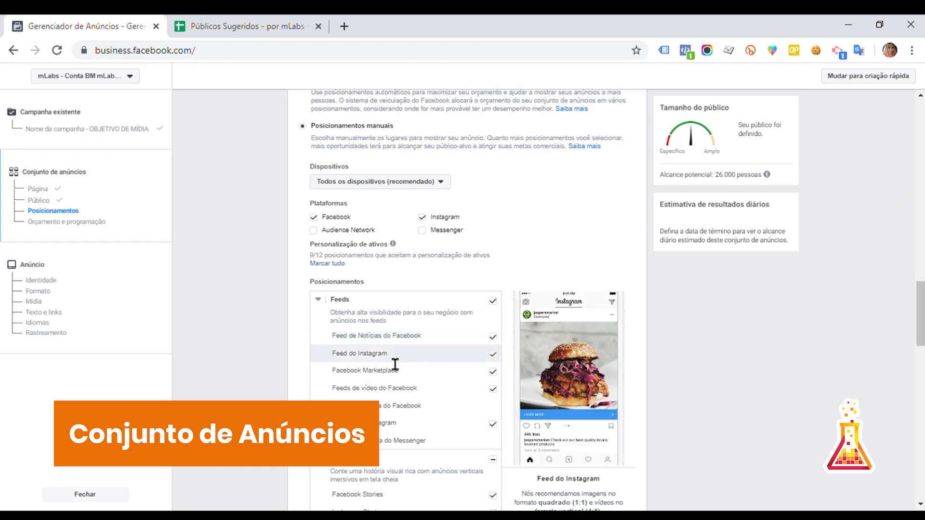
click(492, 373)
click(493, 389)
click(495, 425)
Exclude the In-stream and No artigo placement groups.
scroll(476, 374, down, 3)
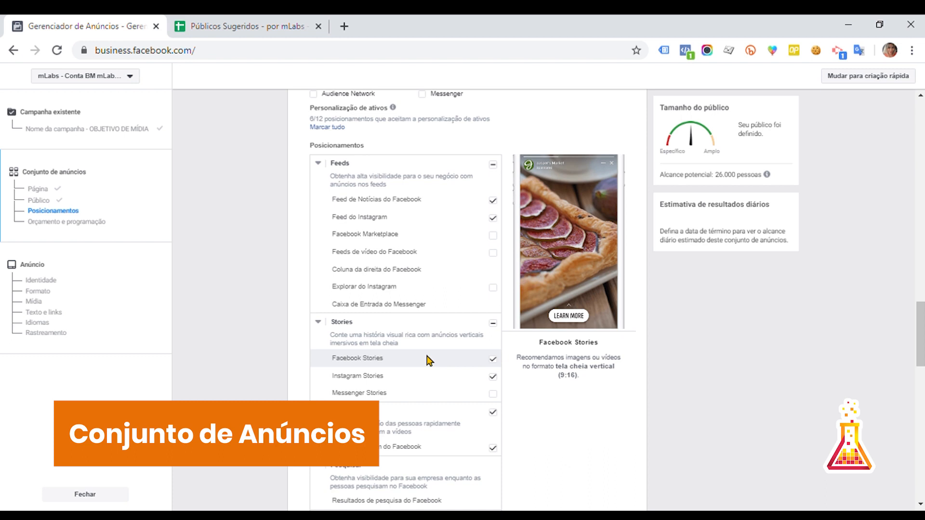
click(494, 414)
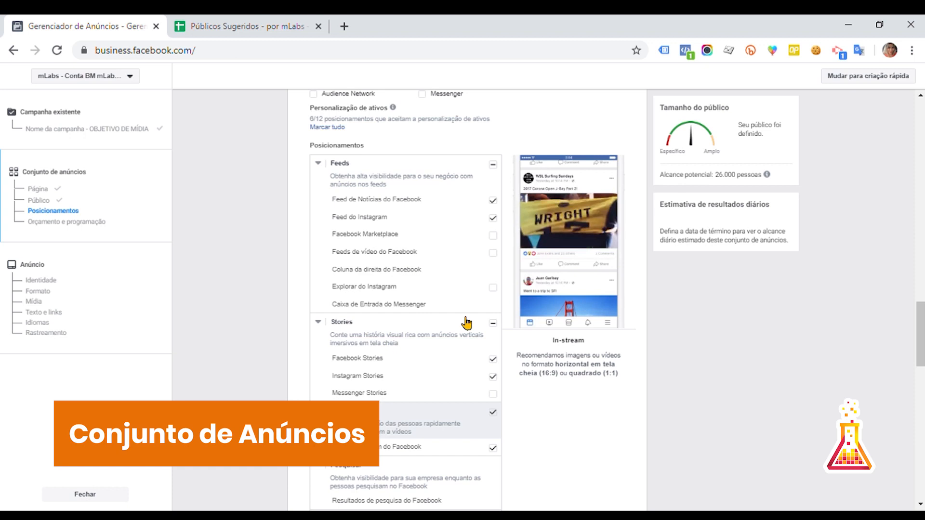
scroll(465, 320, down, 4)
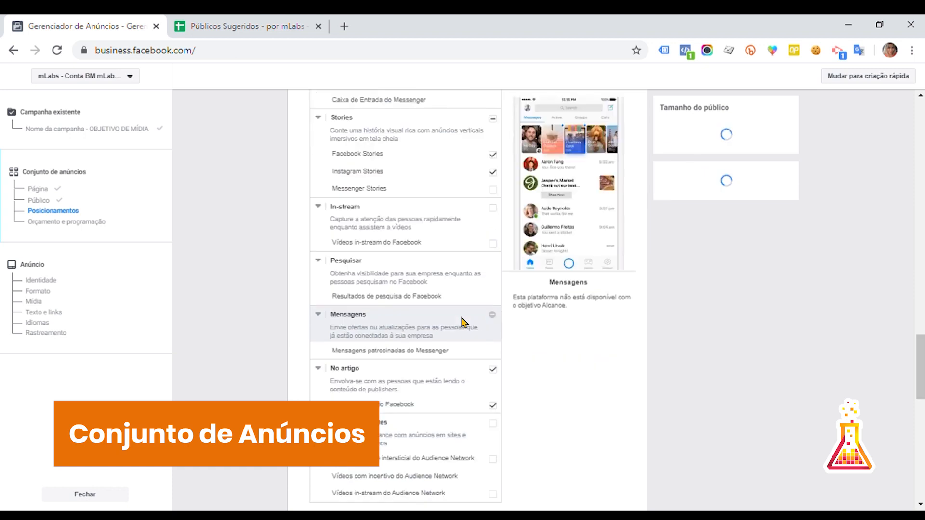
click(493, 370)
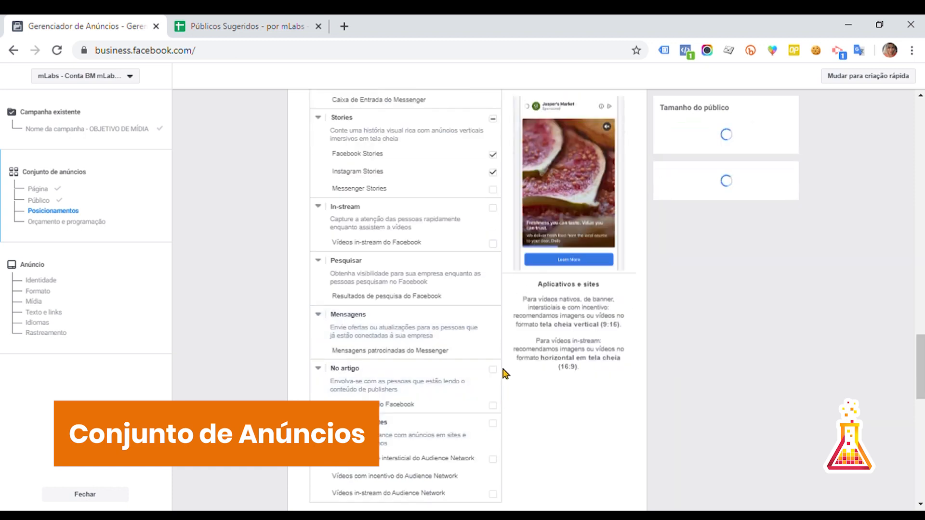
Collapse the In-stream, Pesquisar, Mensagens, No artigo and Aplicativos e sites placement groups.
scroll(501, 366, down, 5)
scroll(419, 268, up, 3)
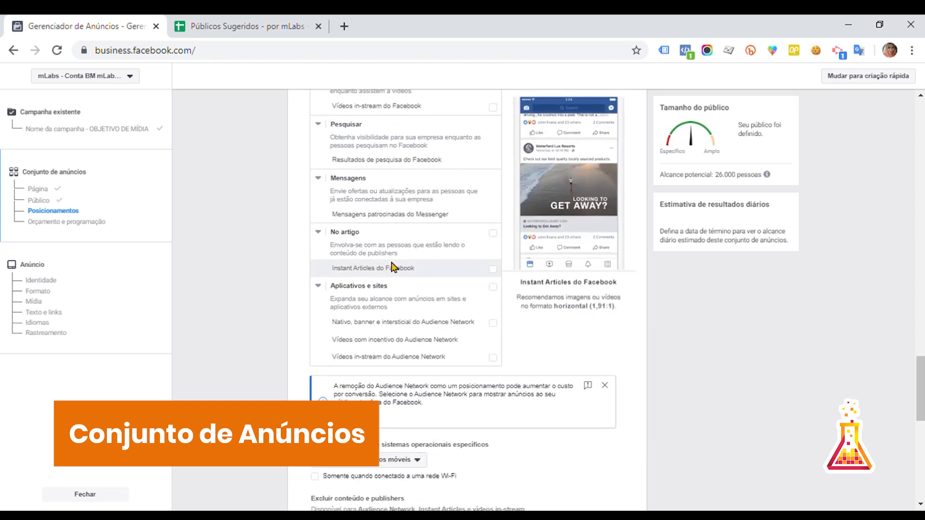
click(318, 286)
click(319, 236)
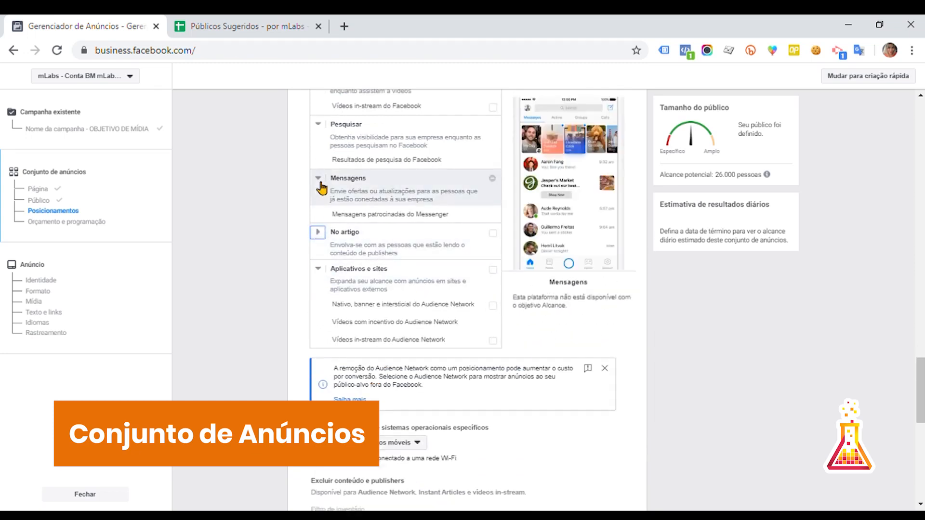
click(318, 178)
click(318, 124)
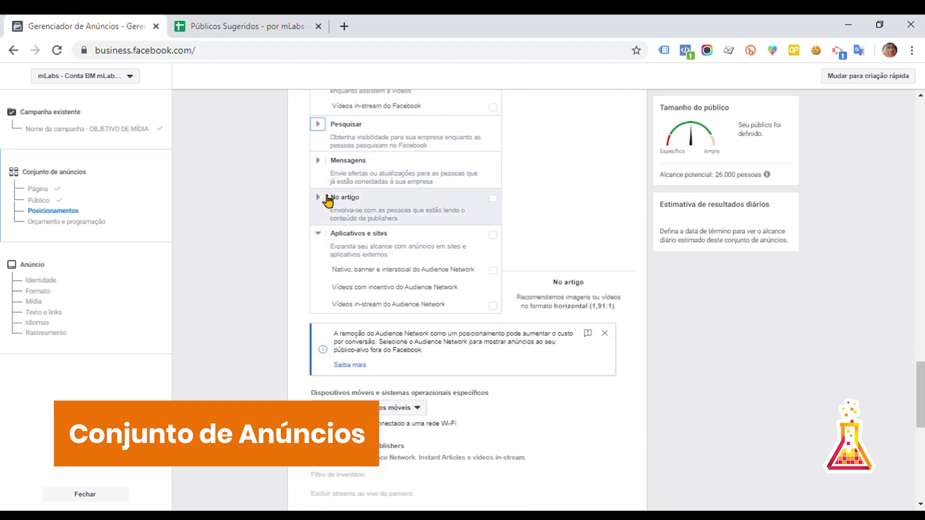
click(318, 233)
scroll(323, 221, up, 3)
click(319, 208)
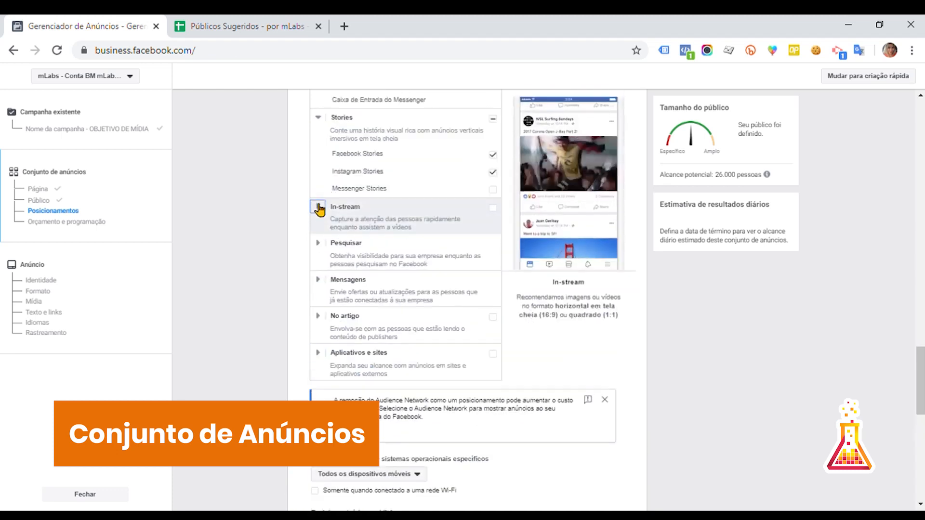
scroll(352, 232, up, 3)
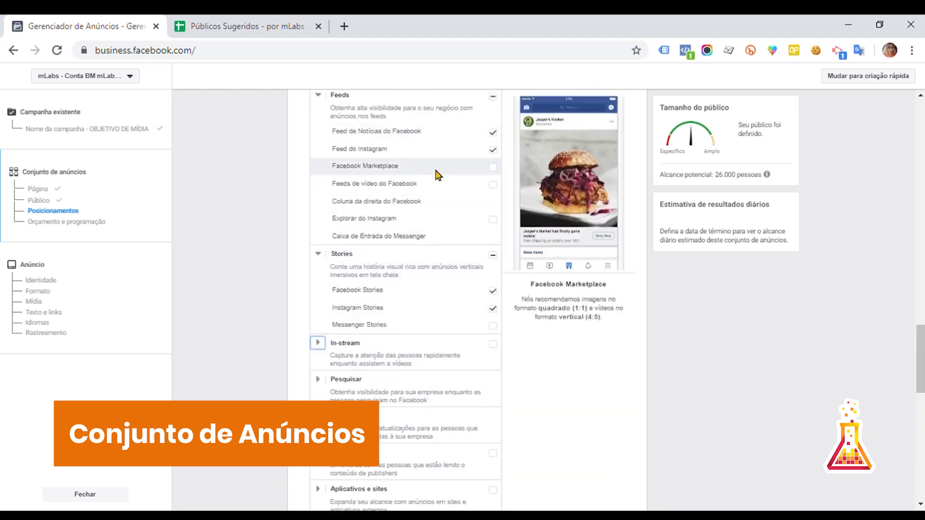
Examine the specific mobile device options and the "Somente quando conectado a uma rede Wi-Fi" setting.
scroll(438, 175, down, 1)
scroll(439, 175, down, 7)
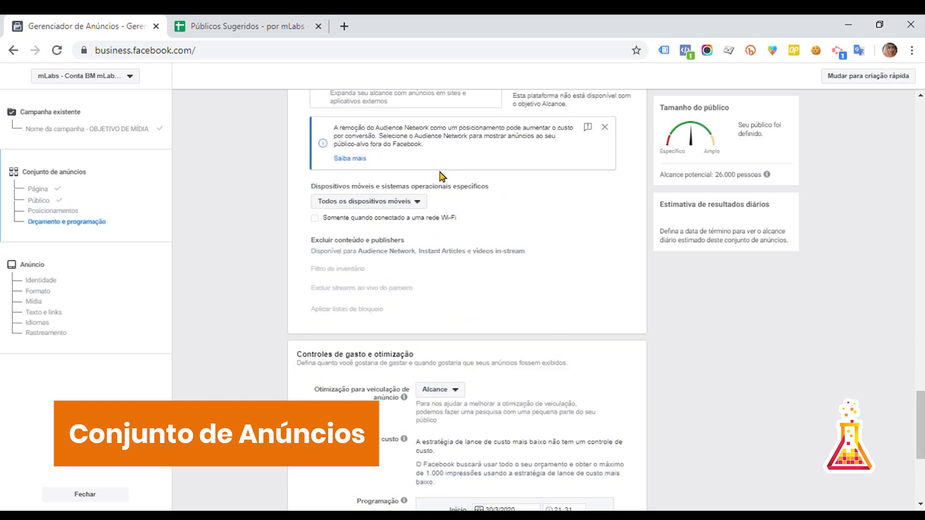
click(430, 205)
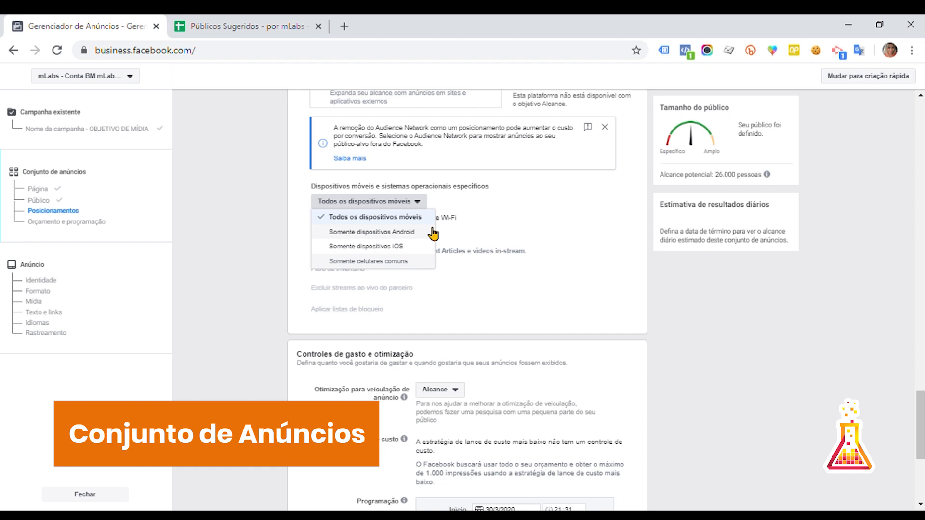
click(509, 238)
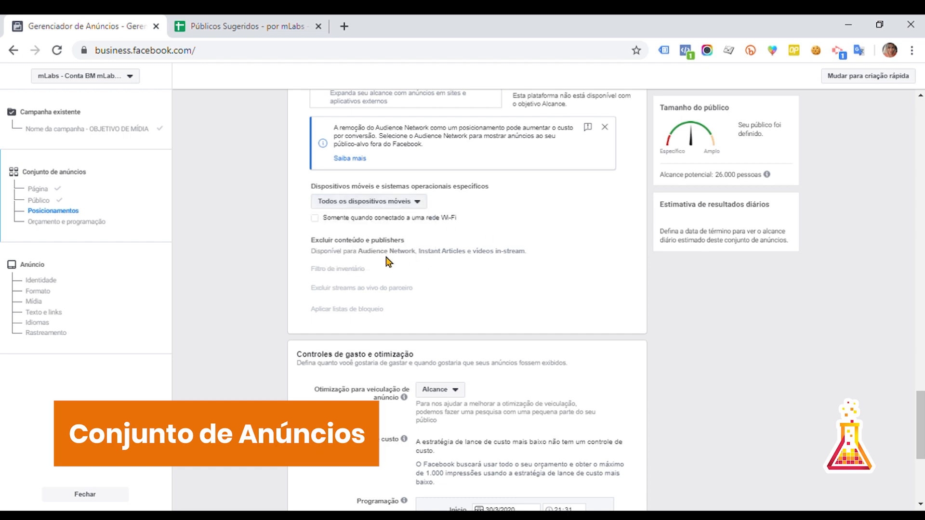
click(324, 221)
click(323, 220)
Try Impressões as the ad delivery optimization and set it back to Alcance.
scroll(489, 236, down, 4)
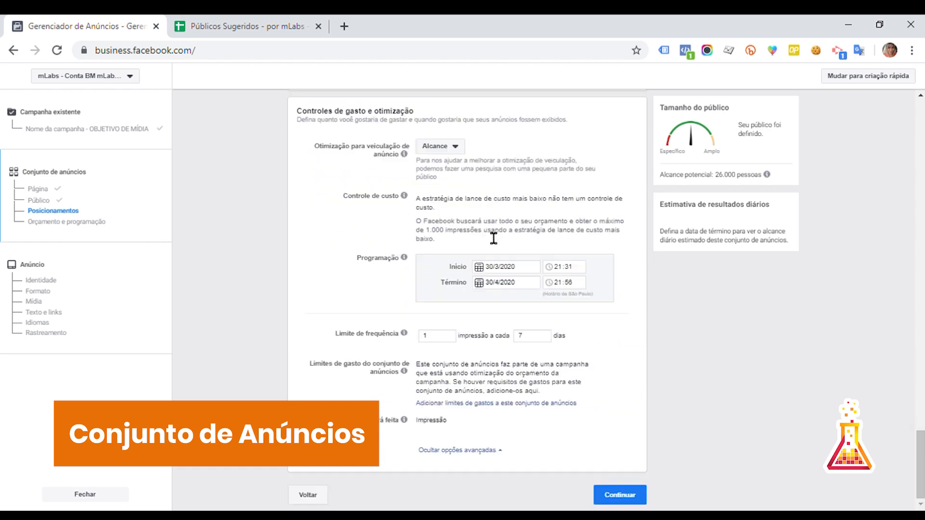
scroll(493, 237, up, 1)
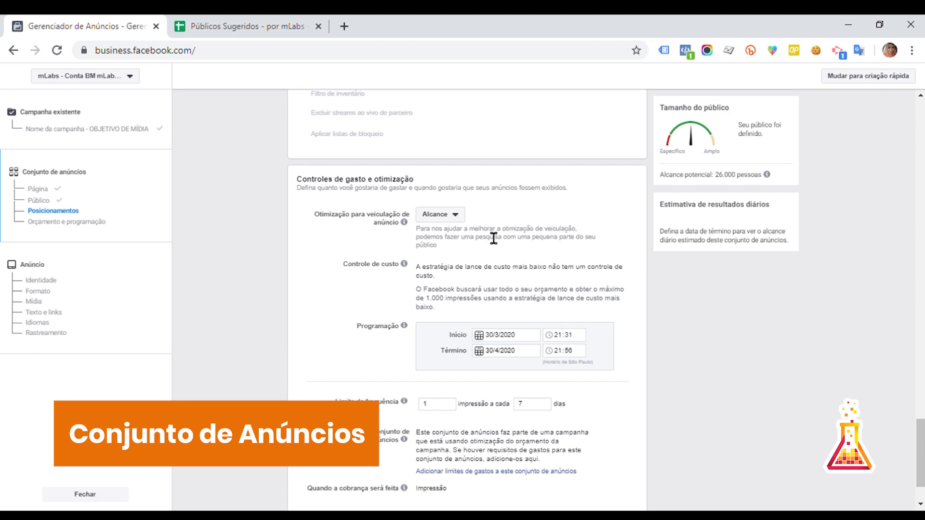
click(436, 216)
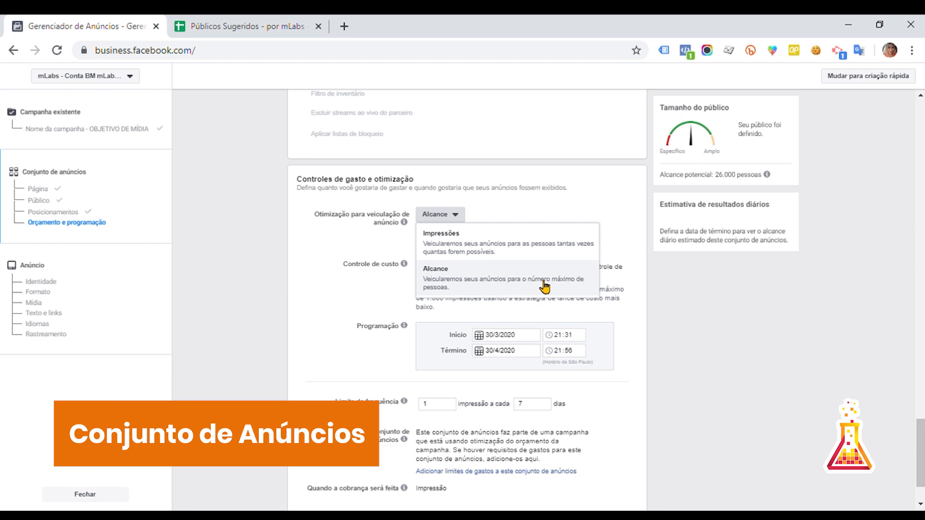
click(550, 249)
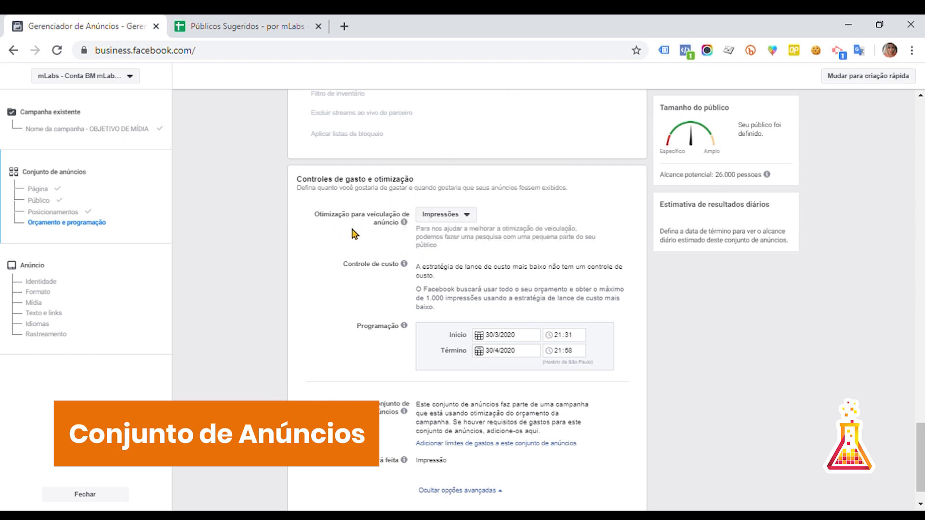
click(440, 223)
click(453, 278)
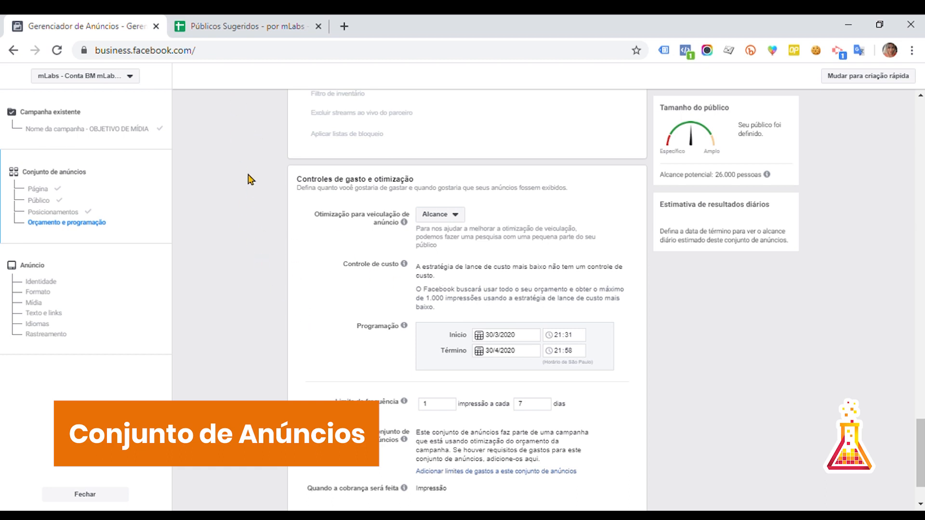
scroll(251, 179, up, 5)
scroll(251, 179, up, 7)
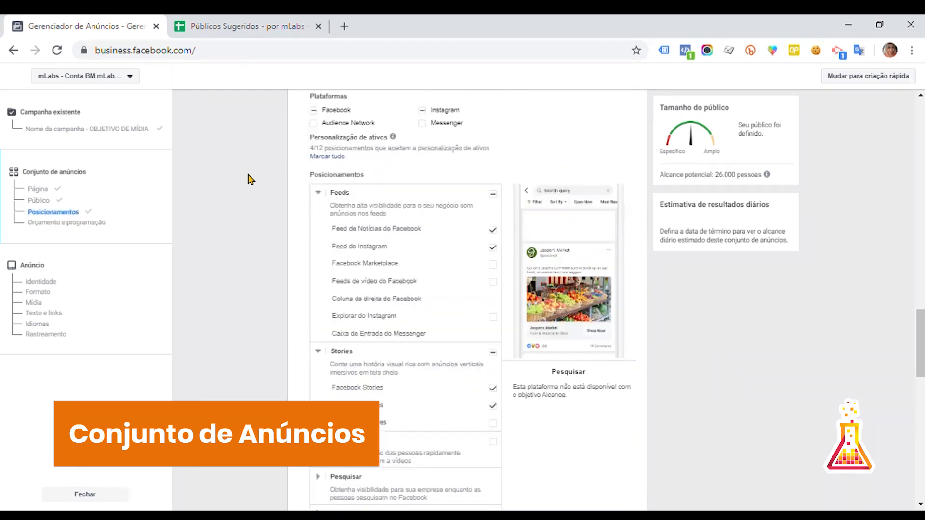
scroll(251, 179, down, 15)
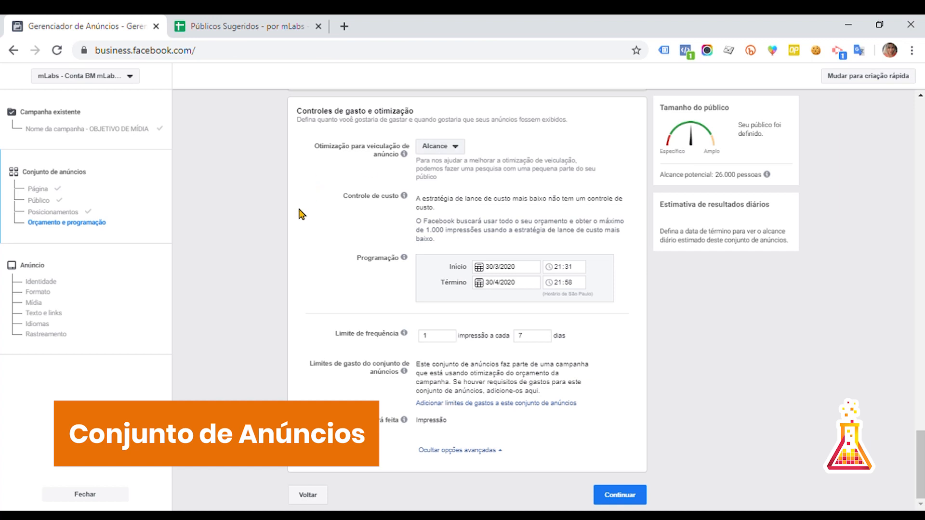
scroll(301, 213, up, 12)
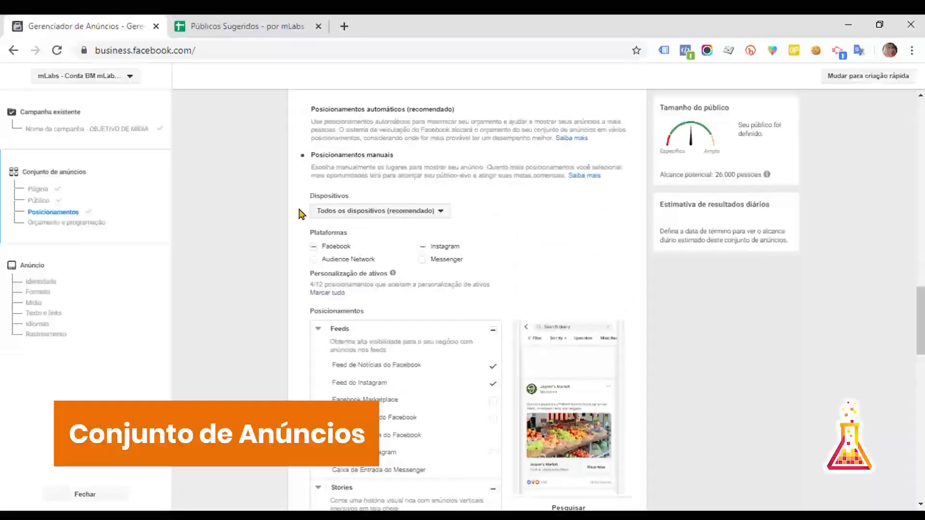
Examine the delivery optimization options Impressões and Alcance in the ad set's spending and optimization controls.
scroll(302, 214, down, 12)
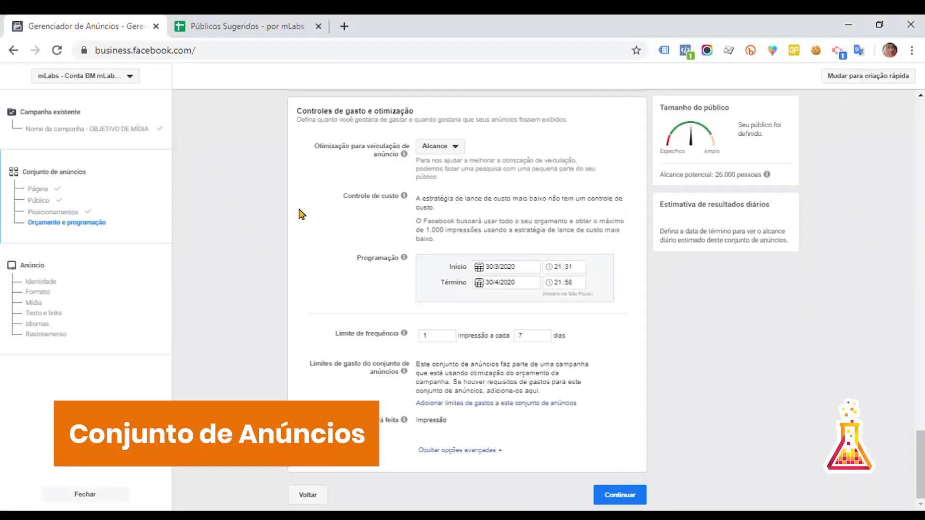
click(464, 148)
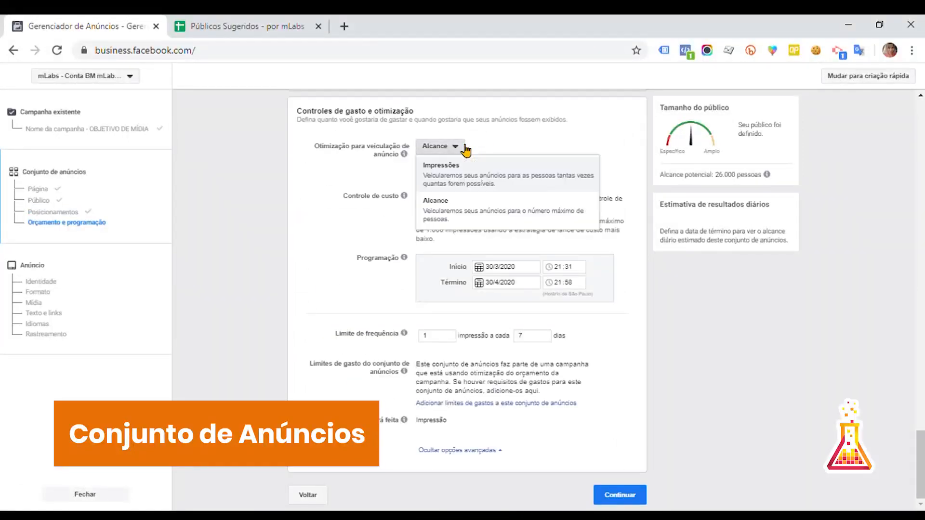
click(390, 190)
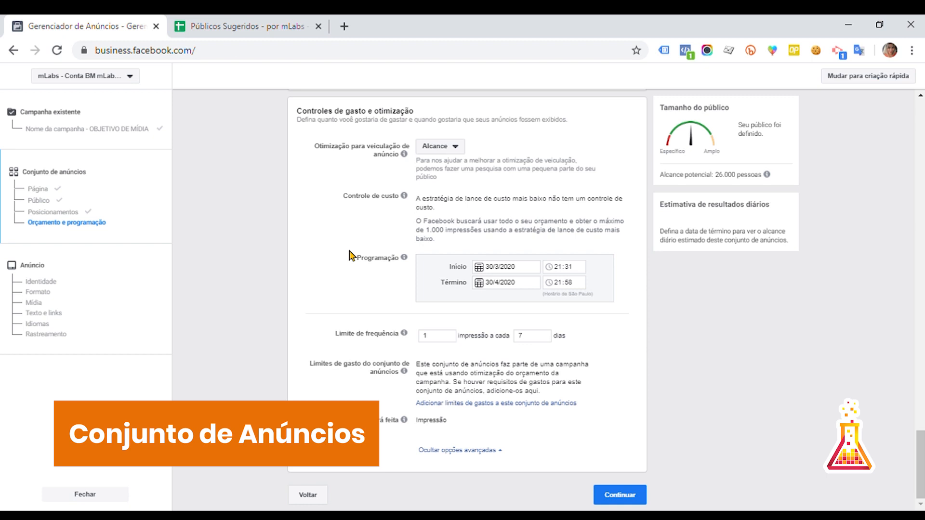
Schedule the ad set to start on 1/4/2020 and end on 7/5/2020.
click(529, 269)
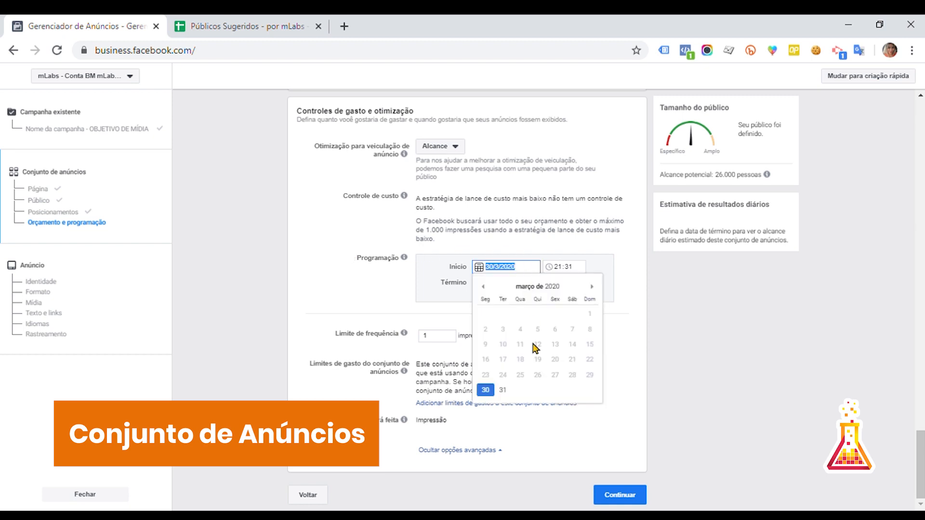
click(593, 288)
click(521, 315)
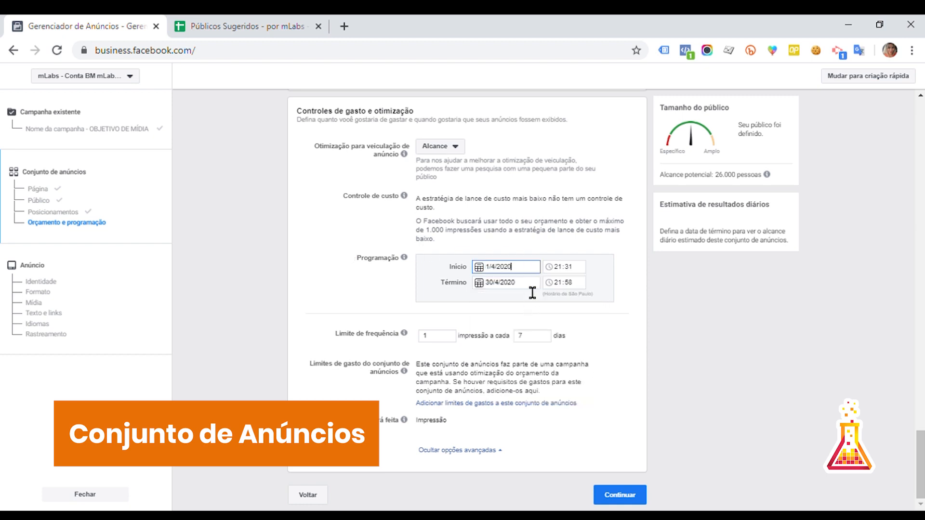
click(542, 351)
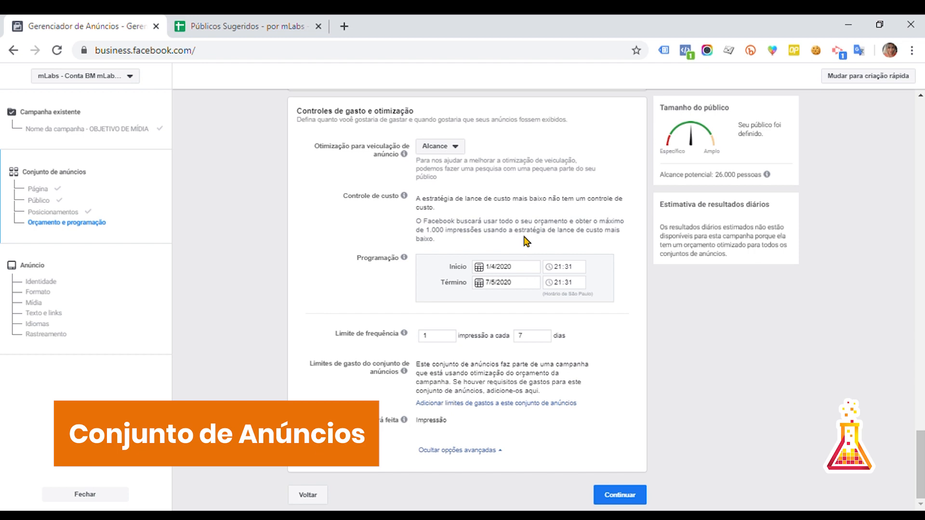
Try a frequency limit of 2 impressions, then set it to 1 impression every 1 day.
mouse_move(404, 335)
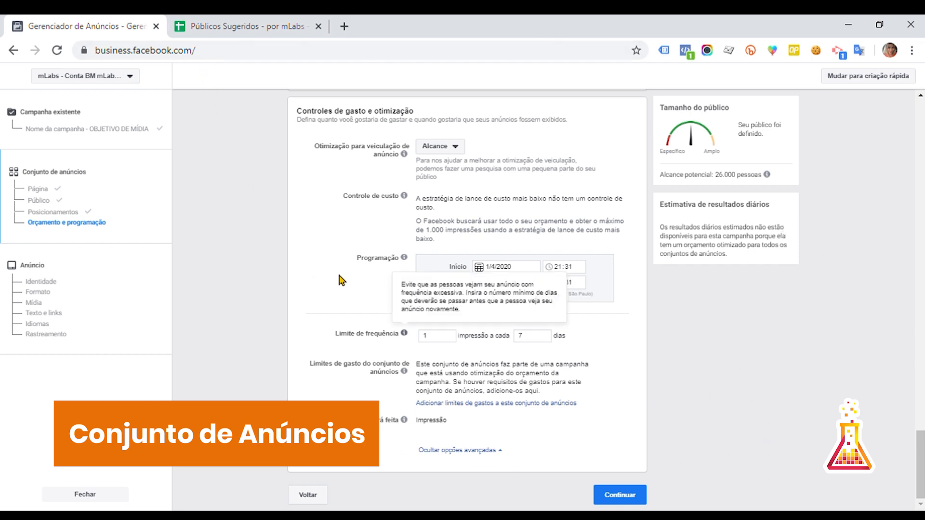
scroll(251, 246, up, 15)
scroll(251, 245, down, 15)
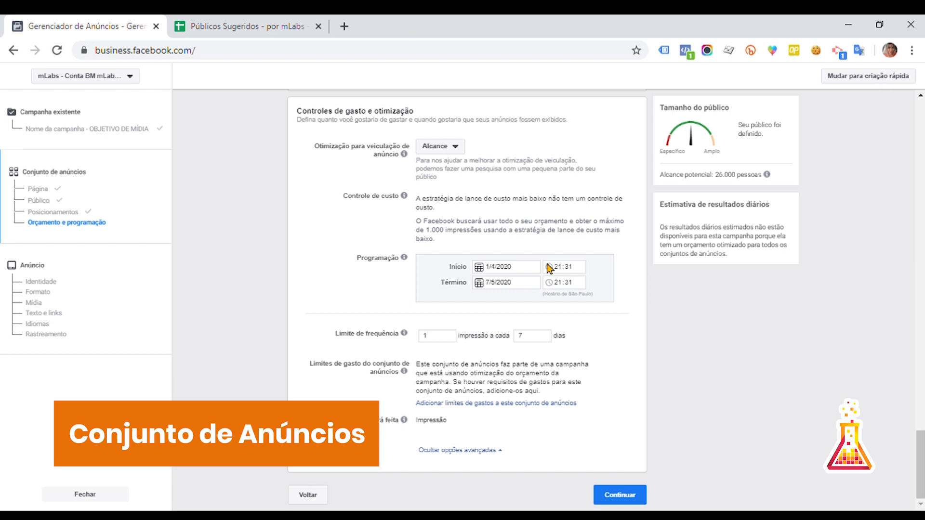
double_click(429, 336)
text(2)
drag(443, 339, 411, 321)
text(1)
key(Tab)
text(1)
Try 2 impressions per day, then set the frequency limit to 1 impression every 3 days.
double_click(425, 335)
text(2)
mouse_move(401, 334)
text(1)
double_click(522, 336)
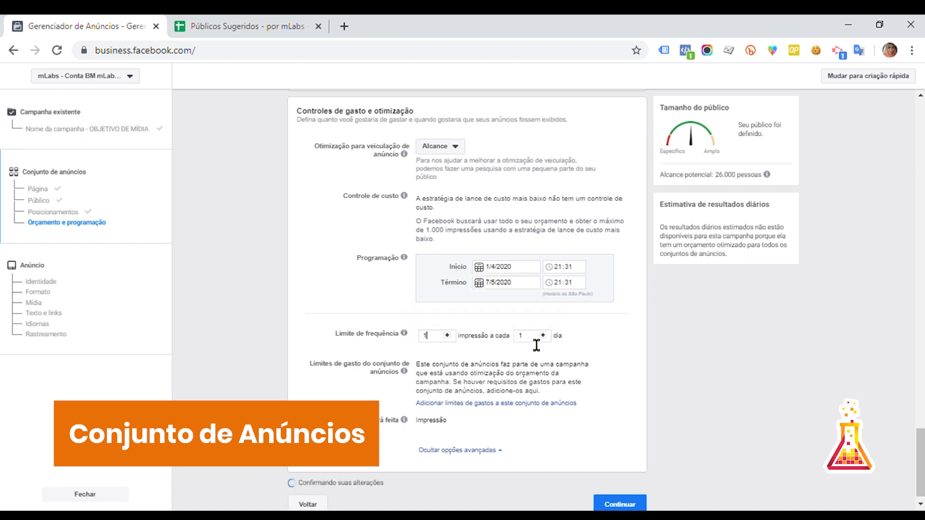
text(3)
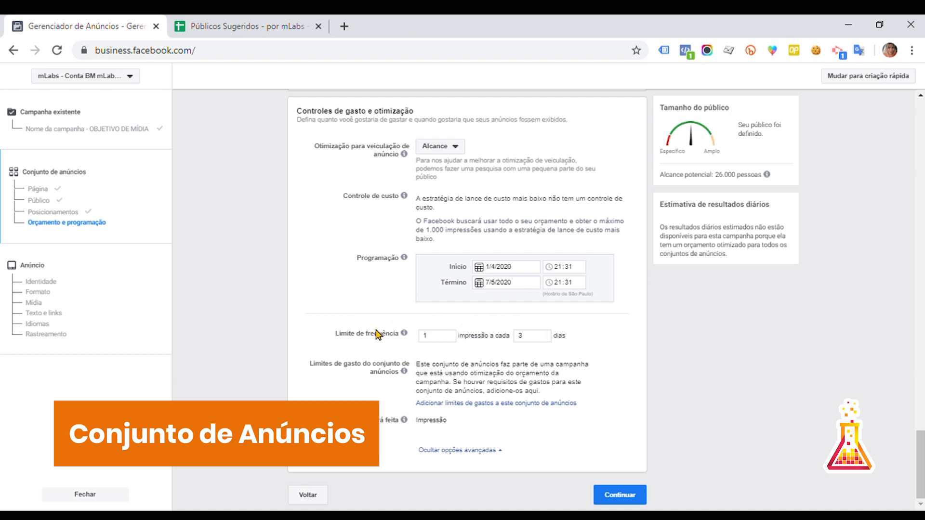
Try ad set spending limits with a maximum of 100, then remove the limits.
click(460, 404)
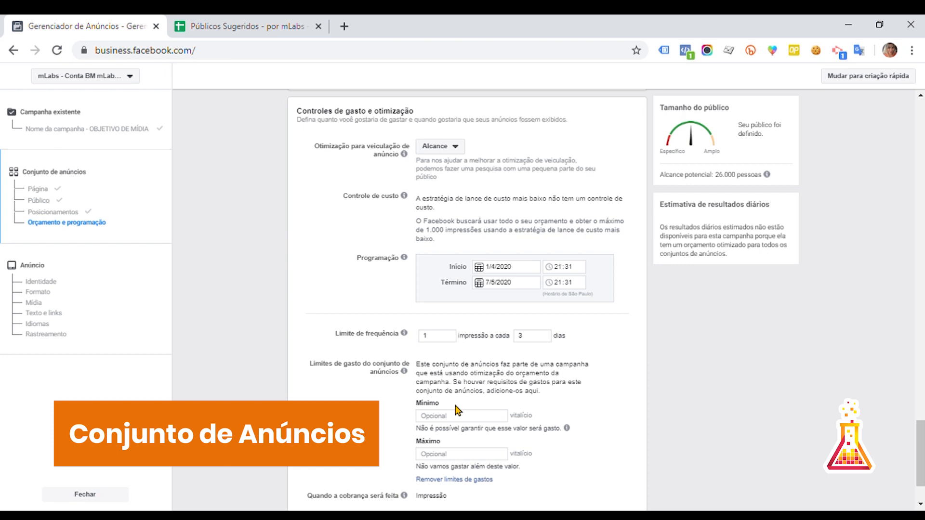
scroll(457, 409, down, 2)
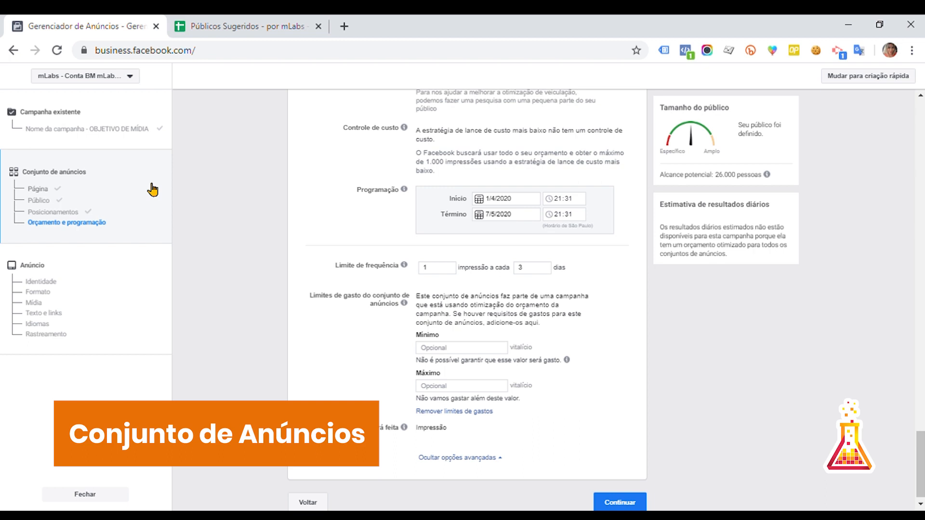
click(493, 386)
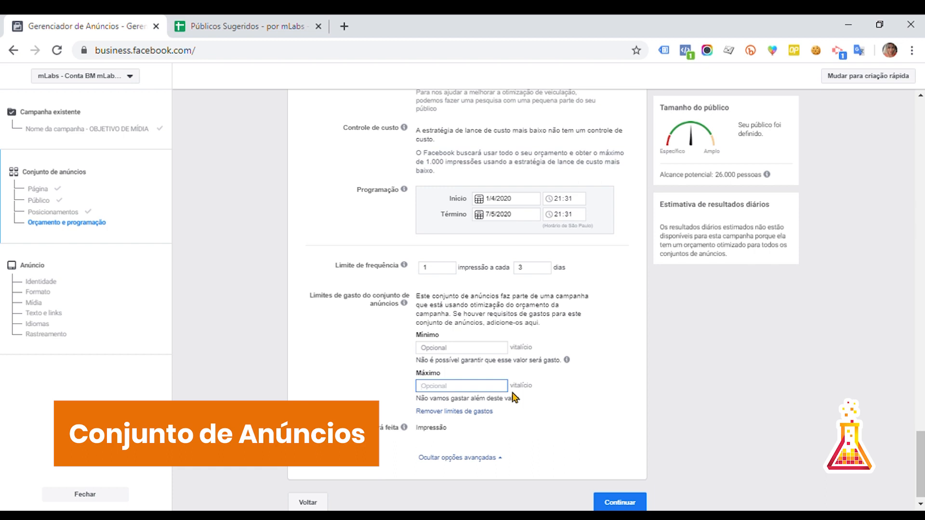
text(100)
click(445, 413)
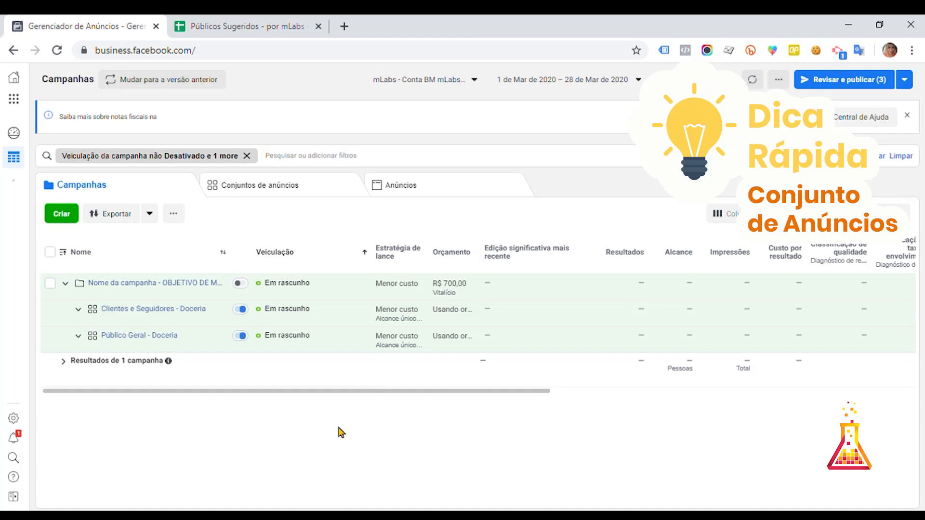
Show the list of ad sets in the campaign.
click(297, 194)
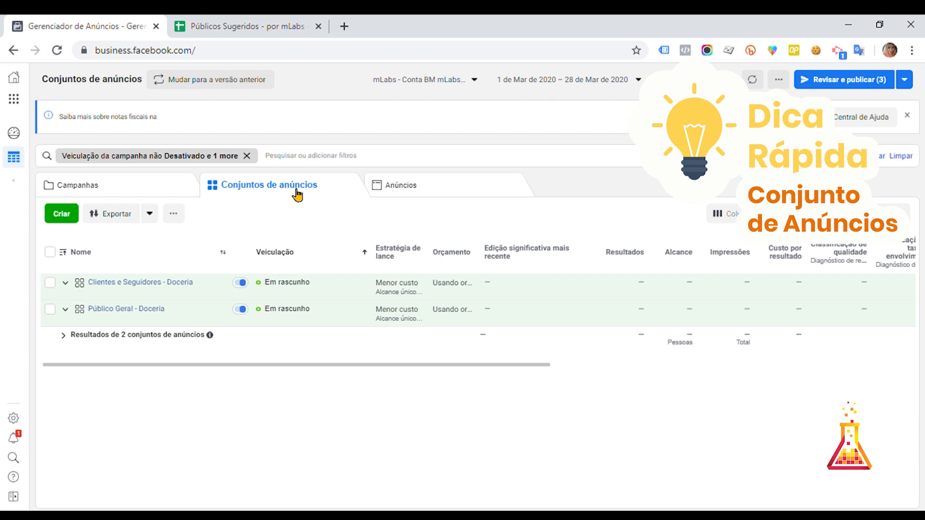
mouse_move(192, 316)
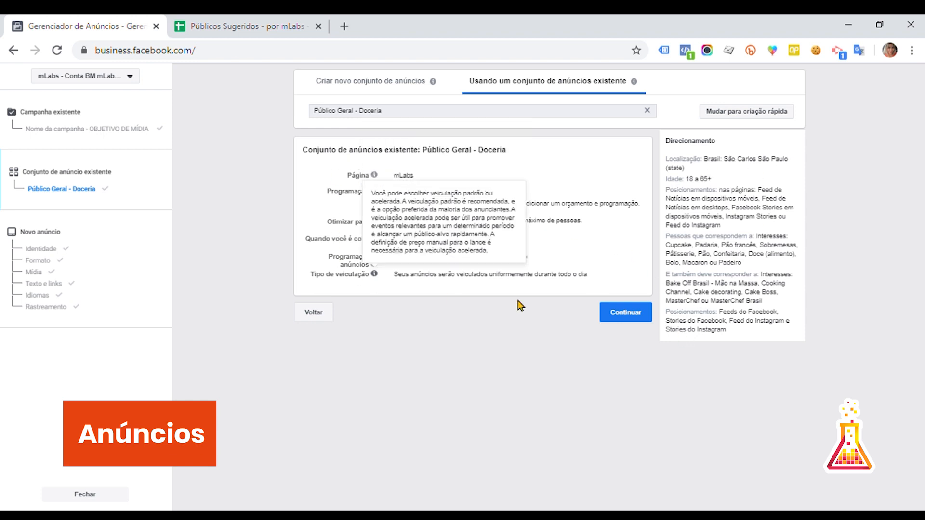
Continue from the existing Público Geral - Doceria ad set to the new ad and name it Post-Doceria-28.03.2020.
click(632, 312)
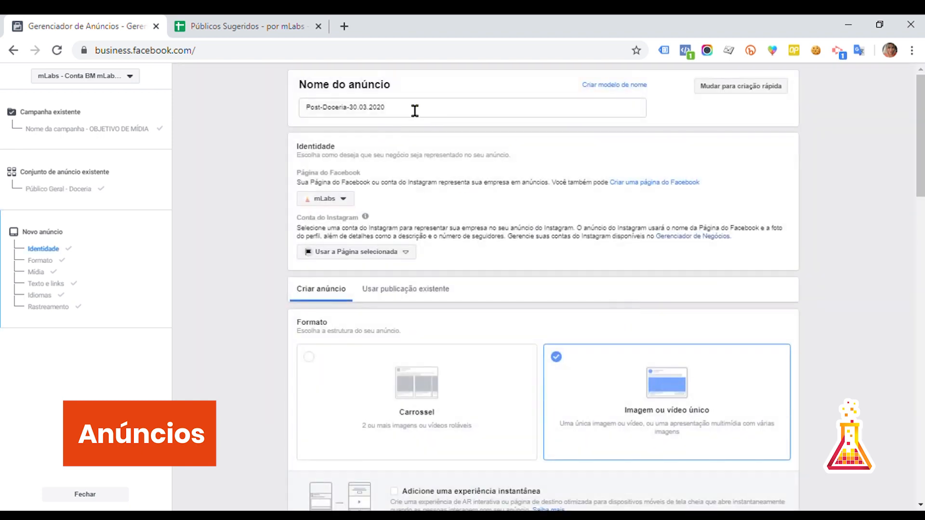
triple_click(415, 110)
key(BackSpace)
text(Post)
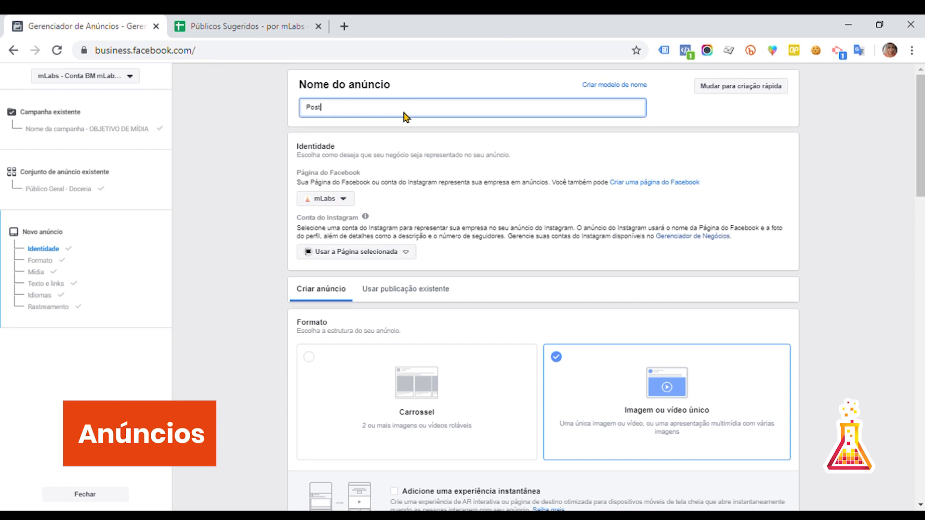
text(-Doceria-)
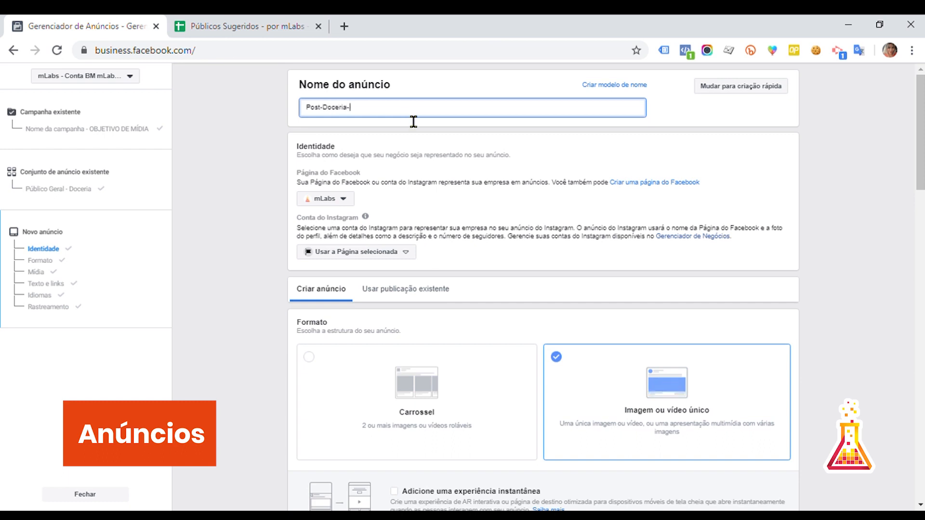
text(28.03.2020)
click(234, 175)
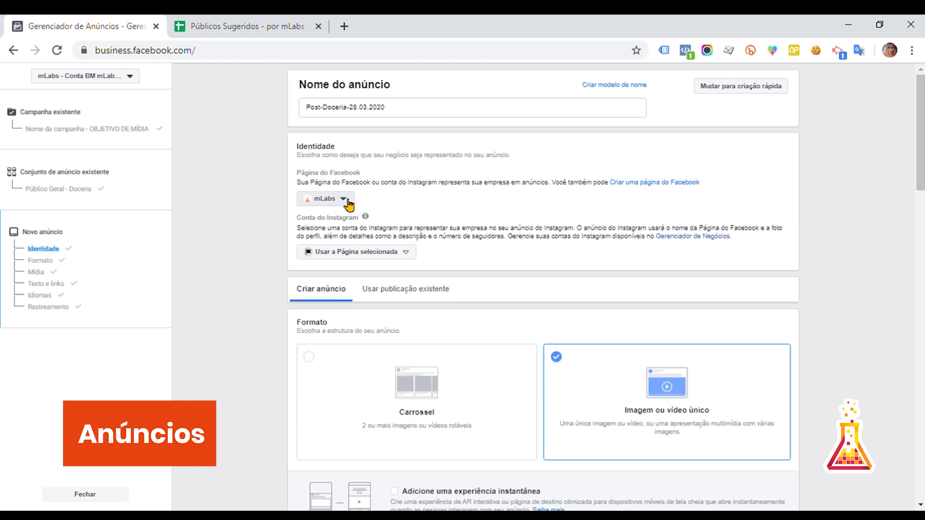
Switch the ad to use an existing post and choose socialmlabs as its Instagram account.
click(358, 258)
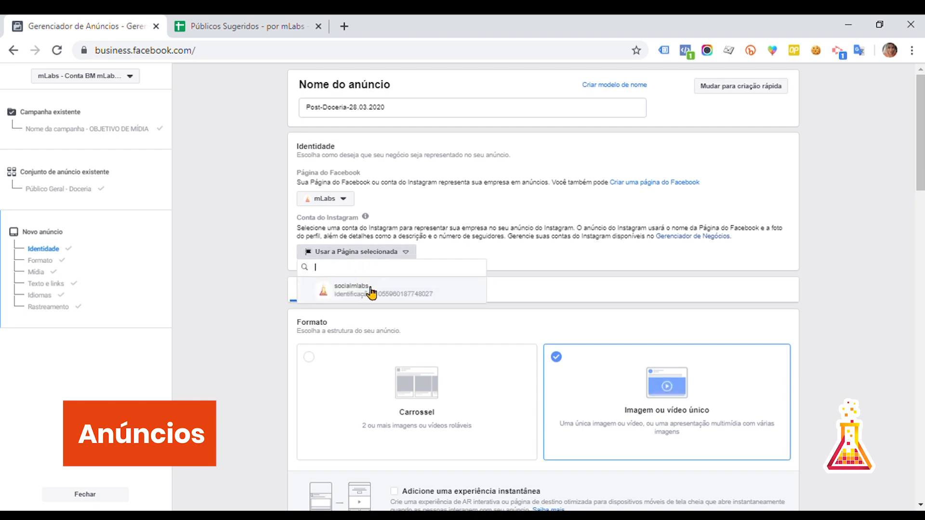
click(458, 293)
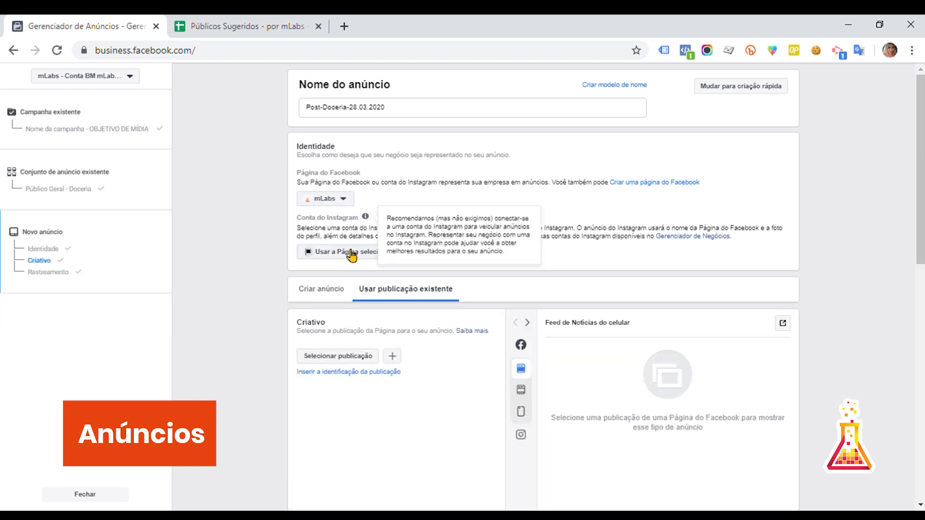
click(351, 256)
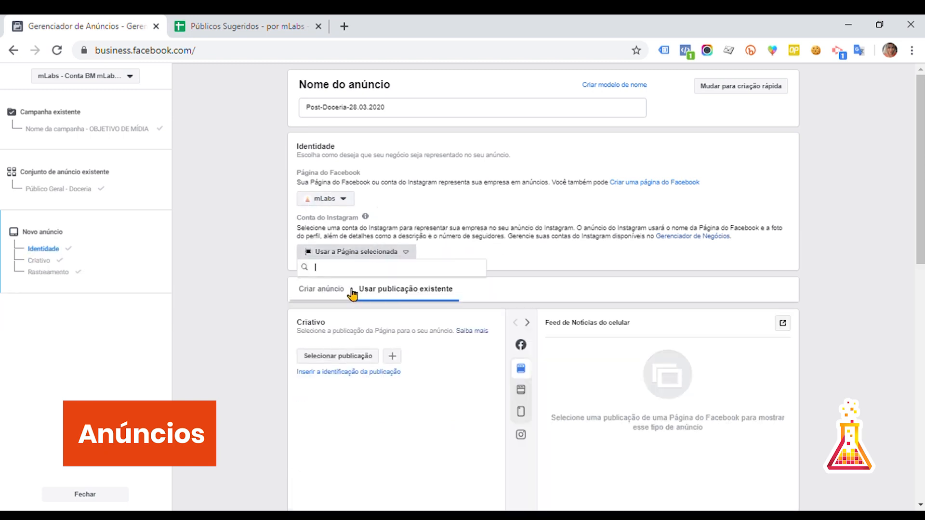
click(355, 293)
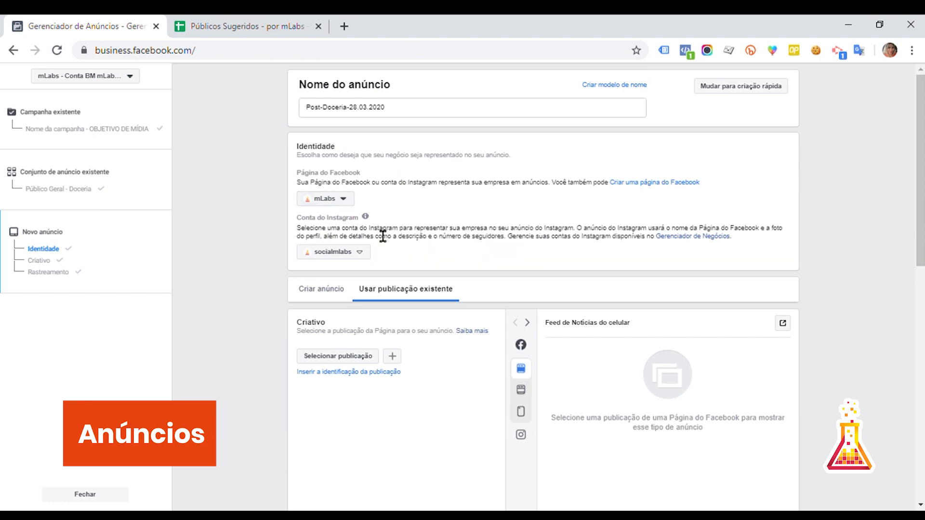
View the options for creating a new ad, then return to using an existing post.
scroll(466, 238, down, 1)
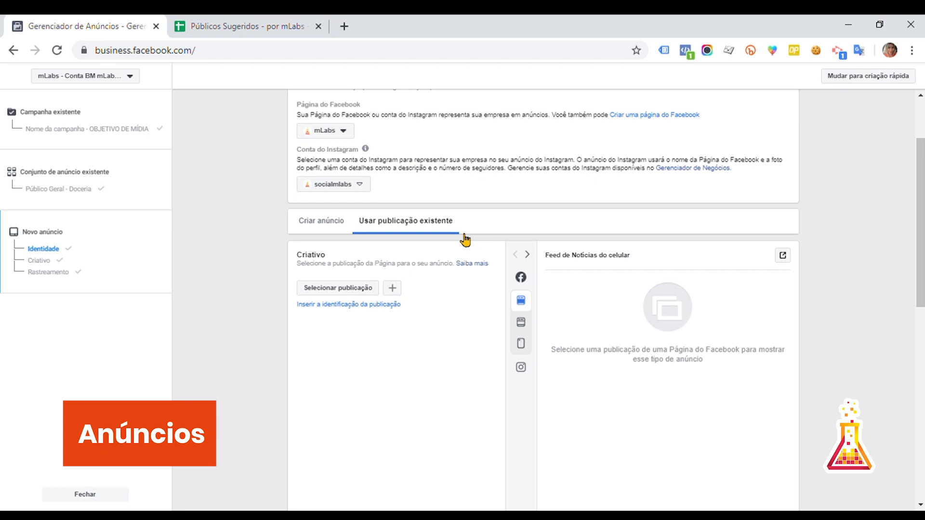
click(309, 225)
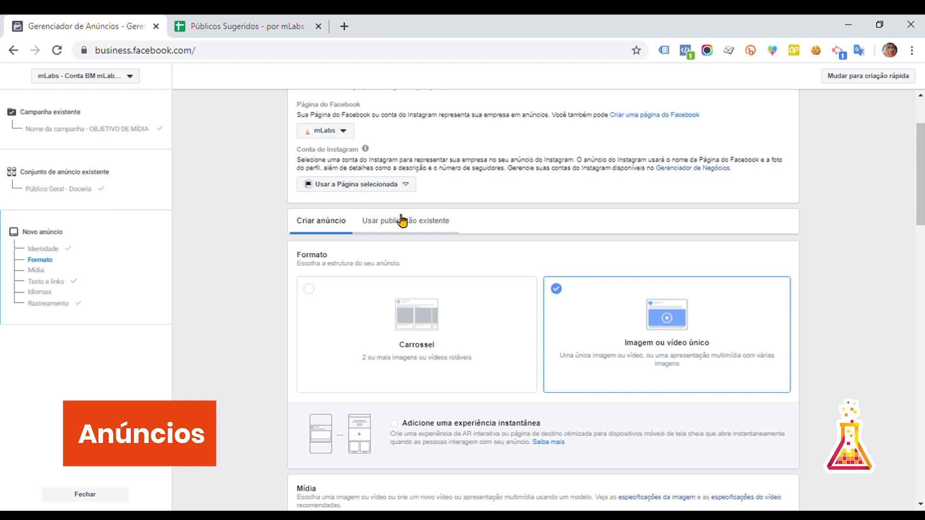
click(402, 221)
click(405, 217)
click(388, 254)
Select the 30 March 2020 Instagram post beginning "Você curta a #mLabs?" as the ad creative.
click(369, 321)
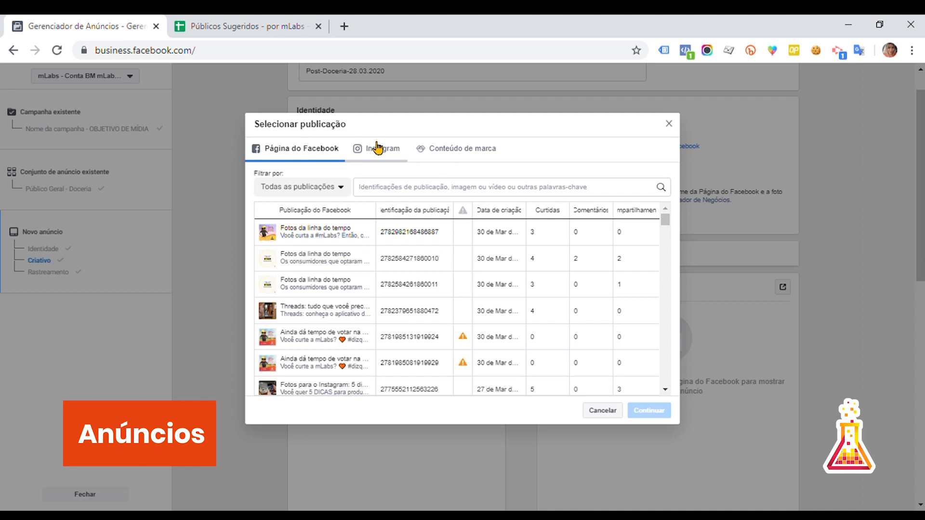
click(377, 148)
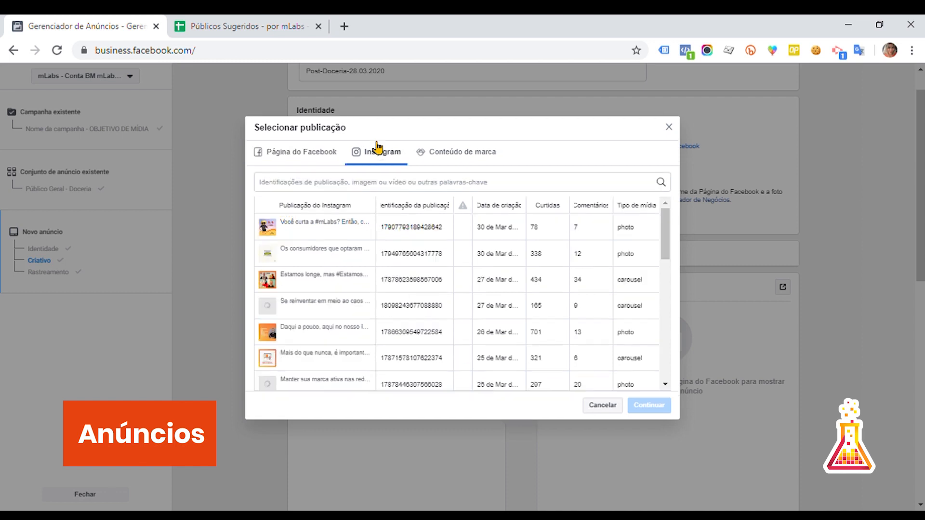
click(330, 231)
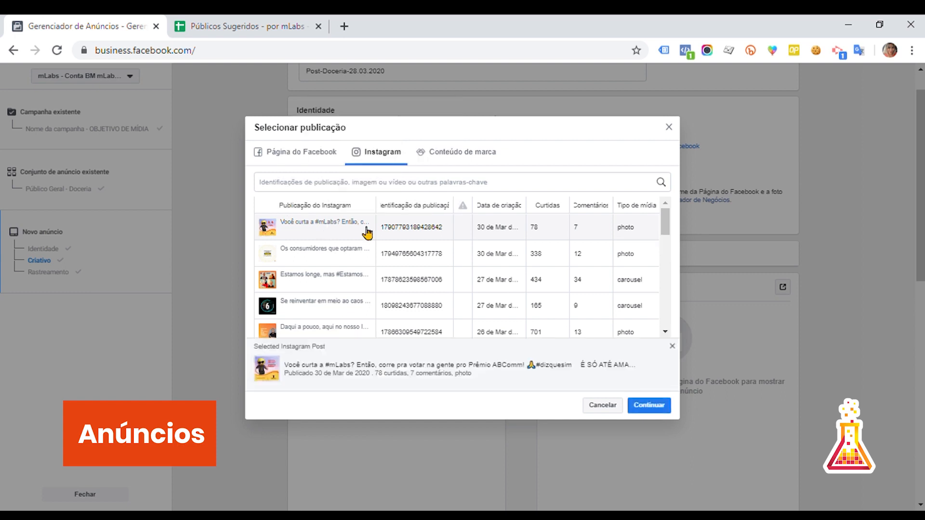
click(647, 405)
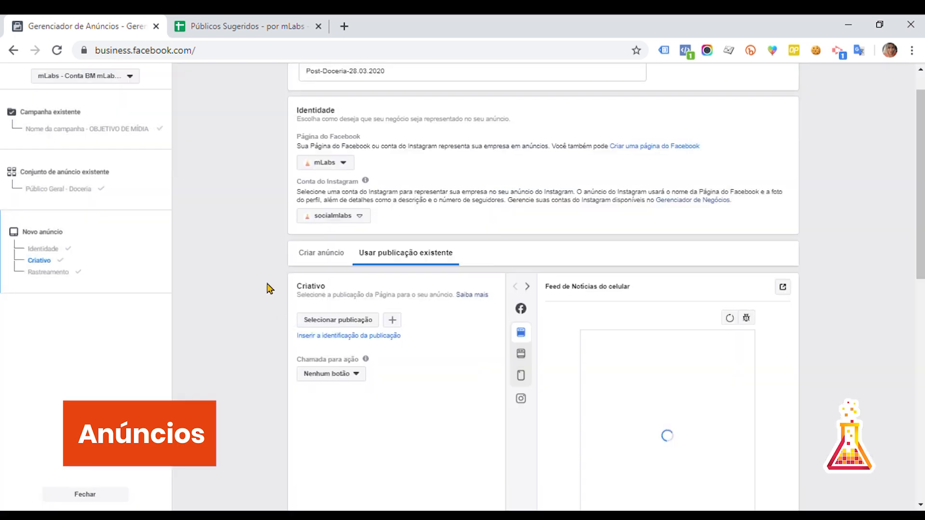
scroll(269, 288, down, 3)
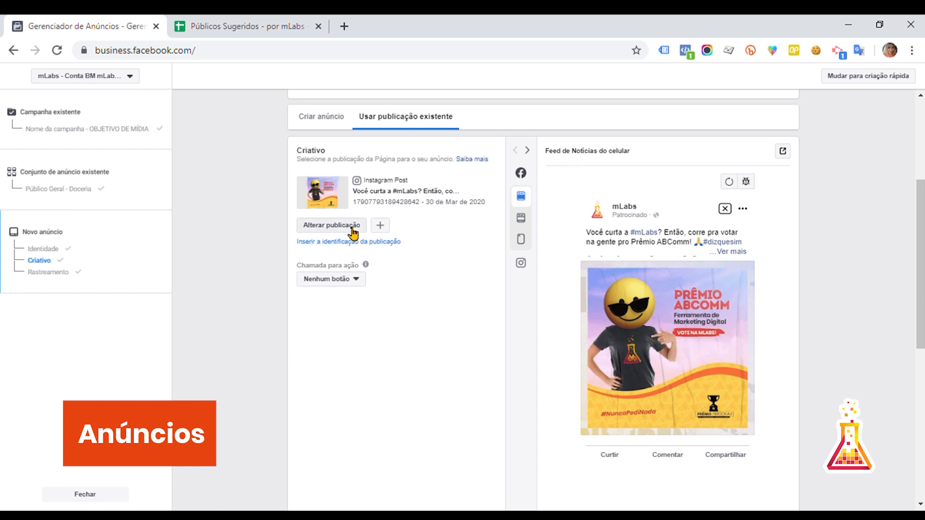
click(355, 281)
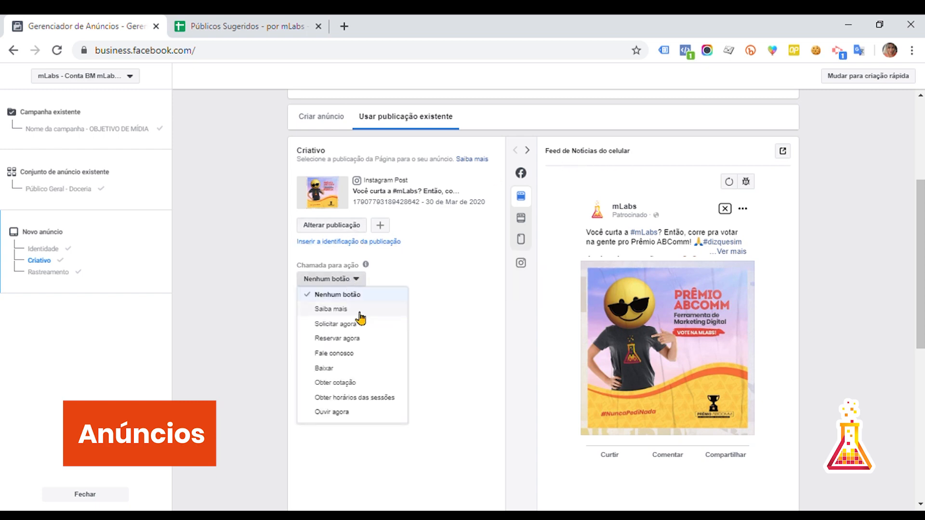
click(359, 312)
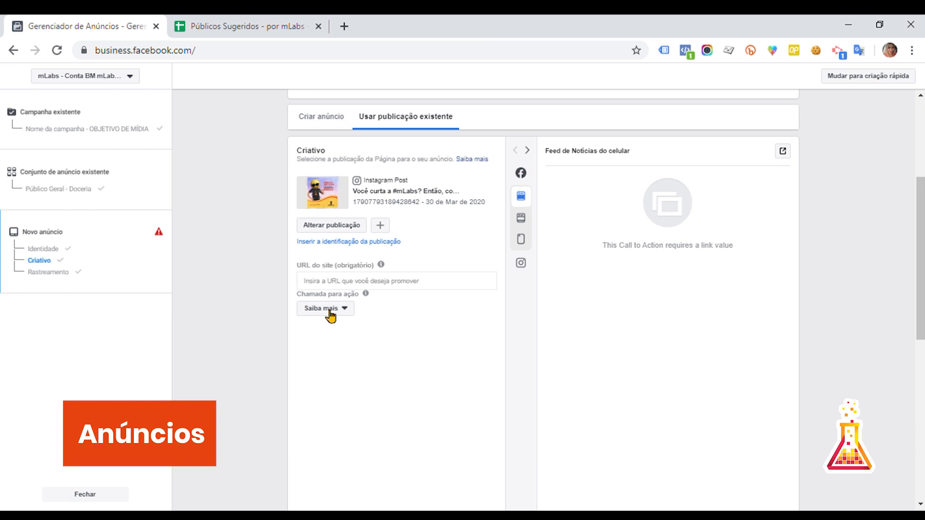
click(425, 285)
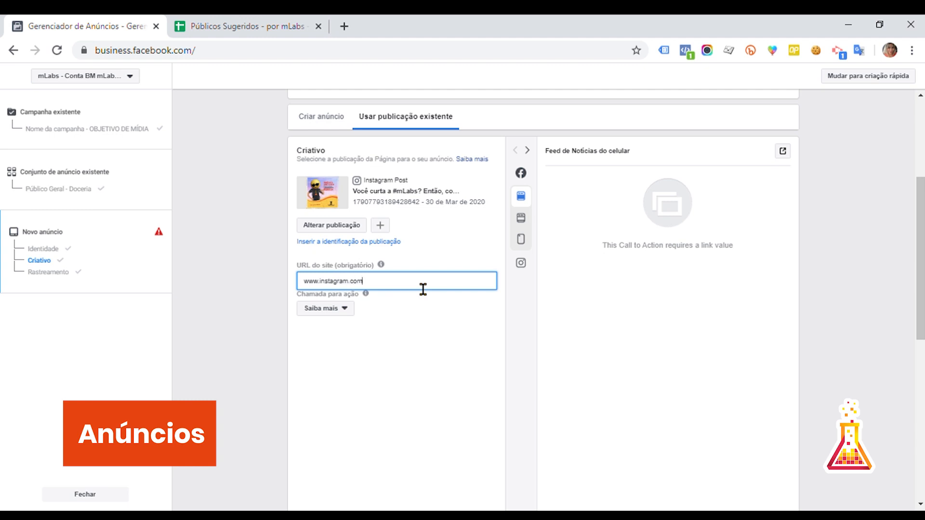
text(www.instagram.com/socialmlabs)
click(443, 331)
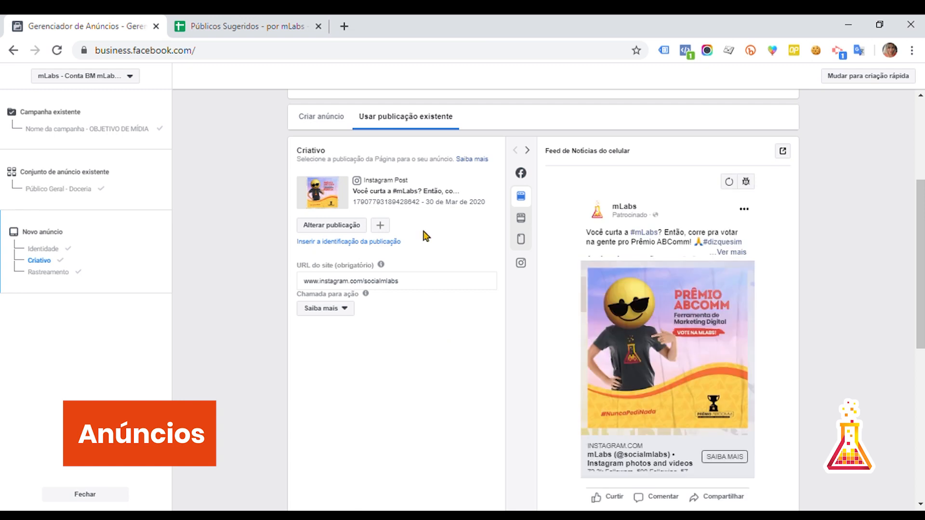
Change the Instagram post's call to action to Fale conosco, keeping the website URL.
mouse_move(383, 265)
triple_click(382, 285)
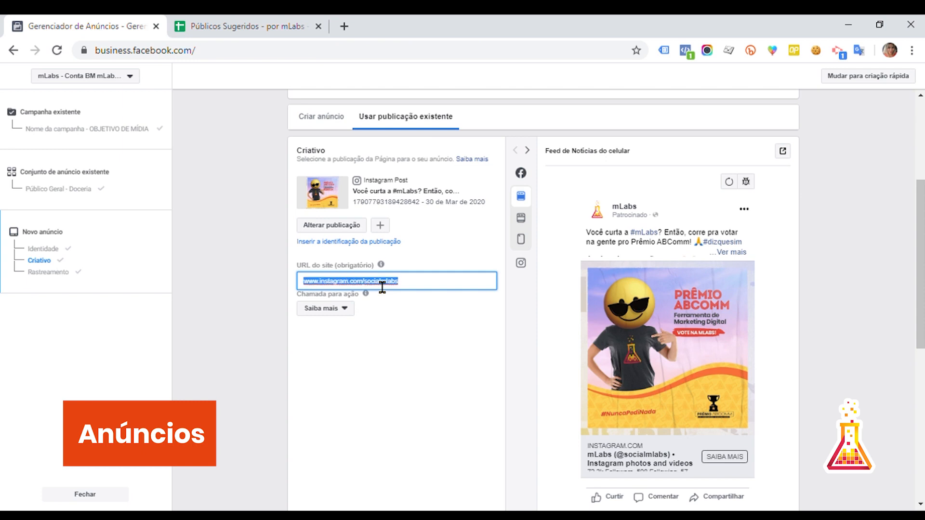
click(400, 348)
click(352, 311)
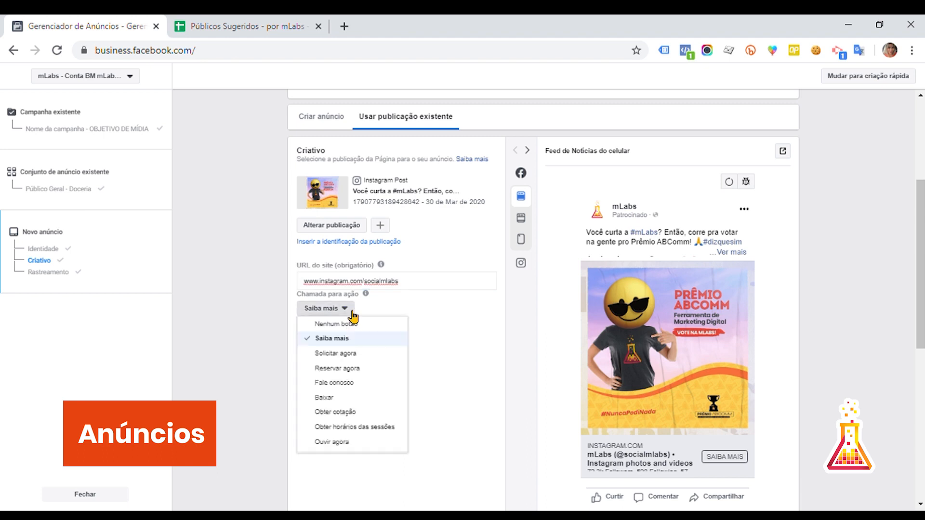
scroll(374, 405, down, 3)
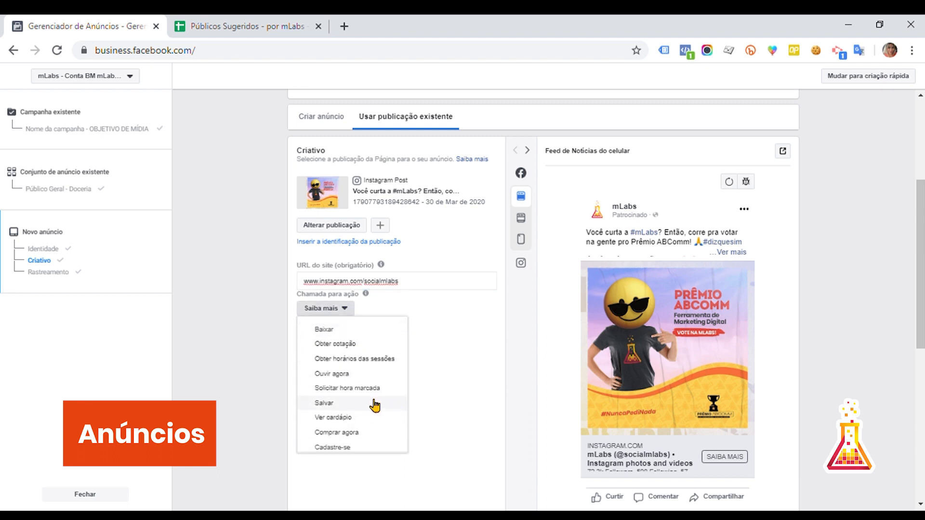
scroll(374, 406, up, 3)
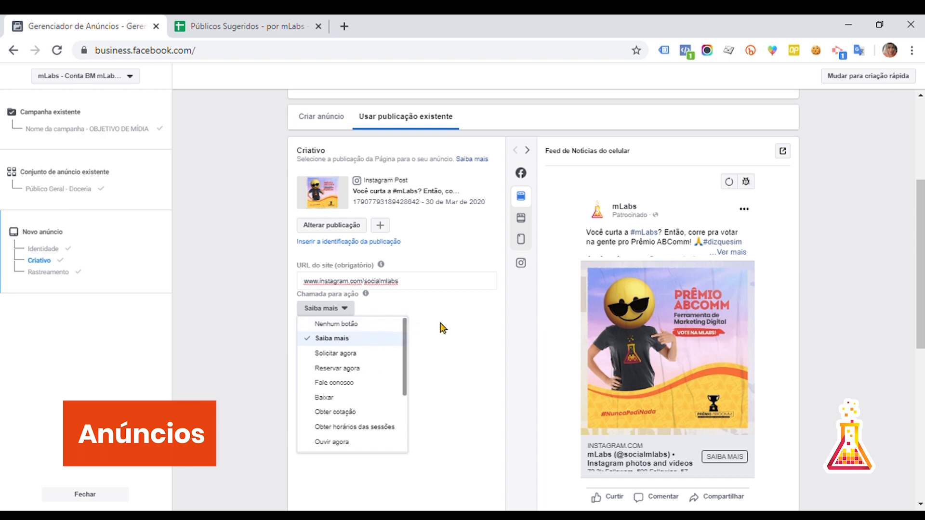
click(378, 384)
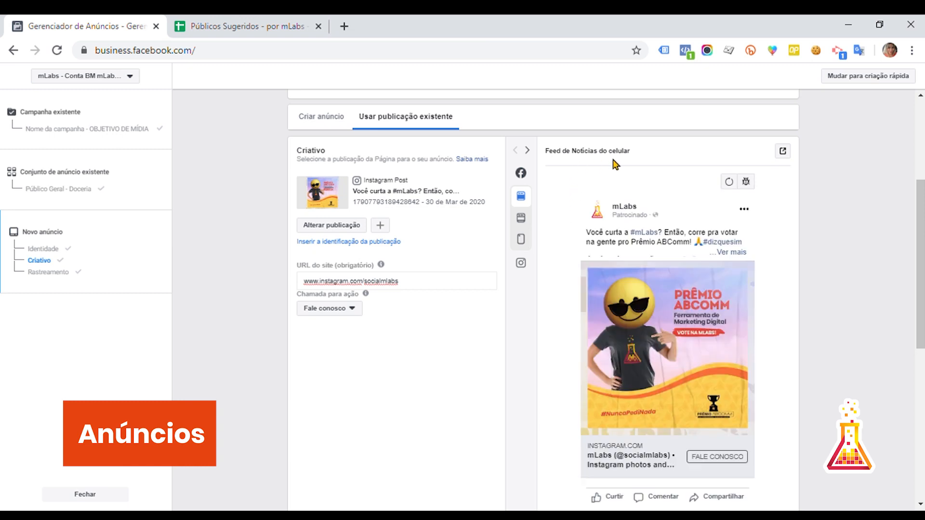
Preview the ad in the desktop news feed, Facebook Stories, Instagram feed and Instagram Stories placements, ending on Facebook Stories.
click(526, 225)
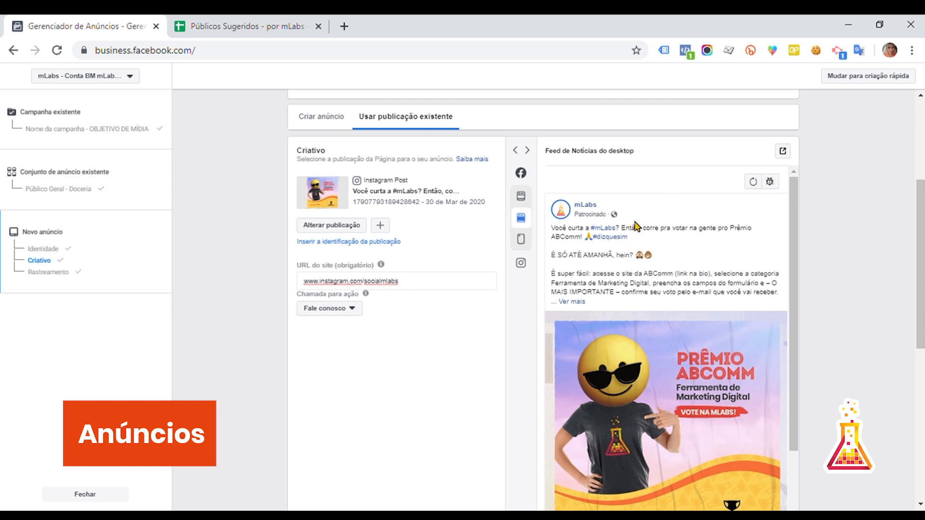
scroll(636, 227, down, 3)
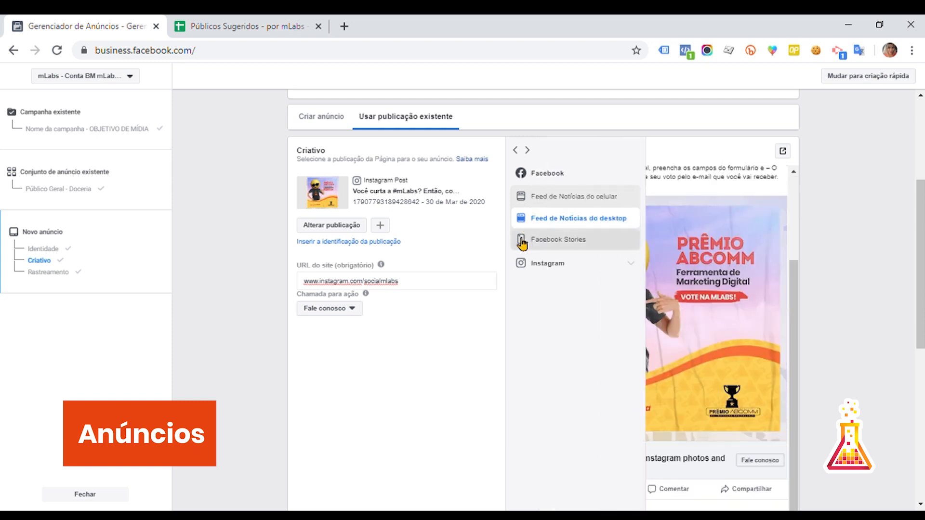
click(523, 238)
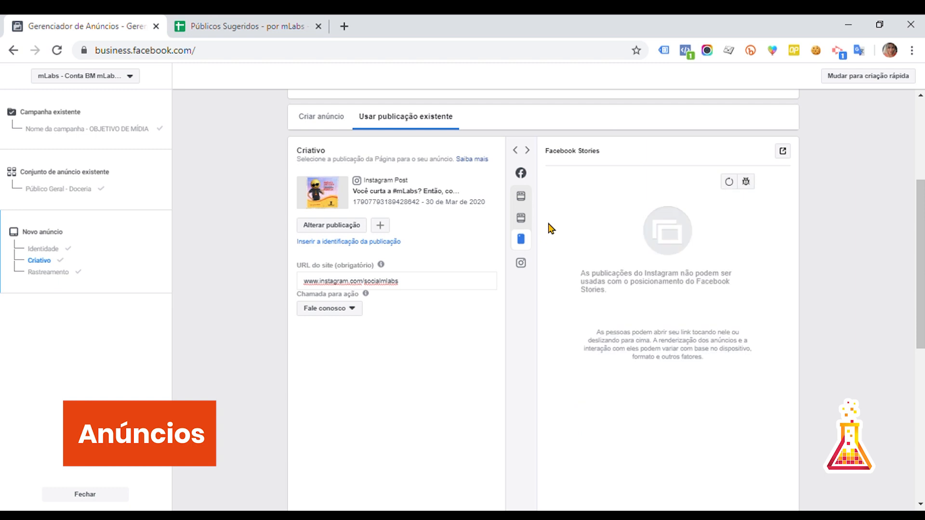
mouse_move(530, 248)
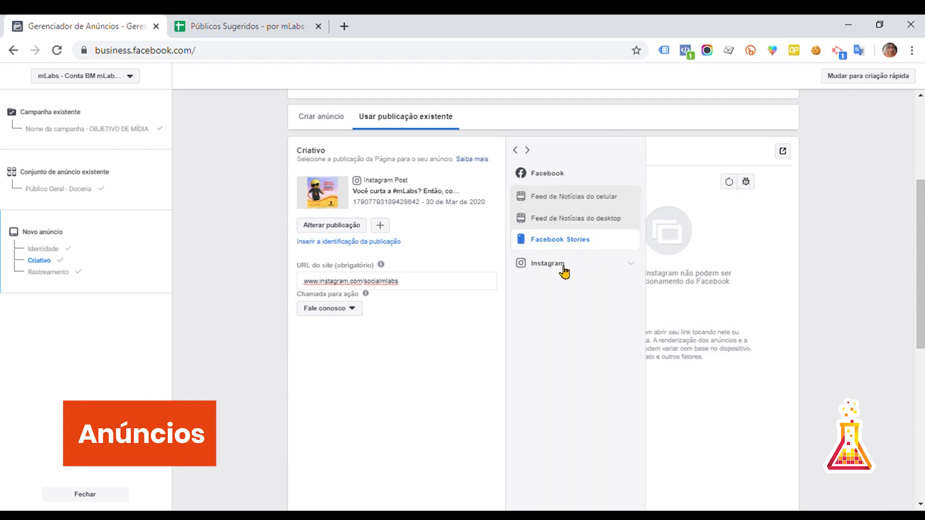
click(563, 268)
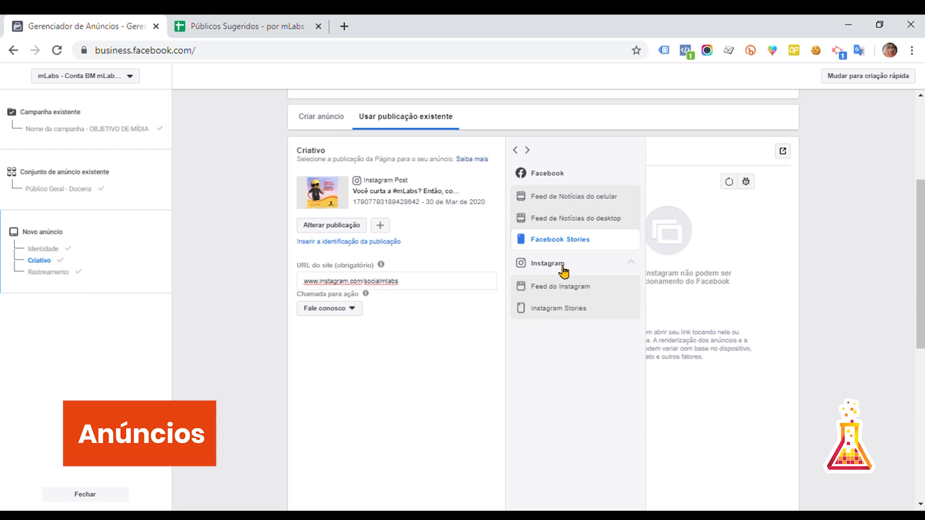
click(564, 289)
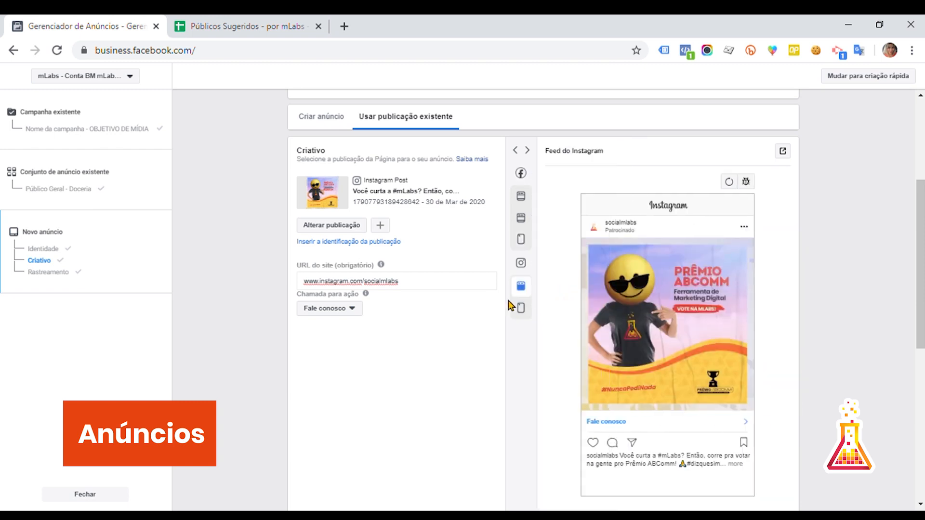
click(521, 316)
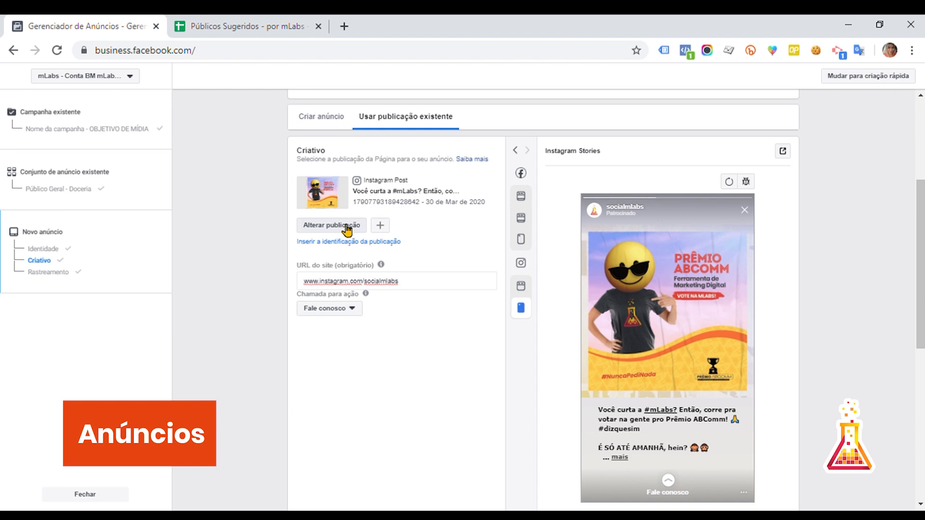
click(532, 241)
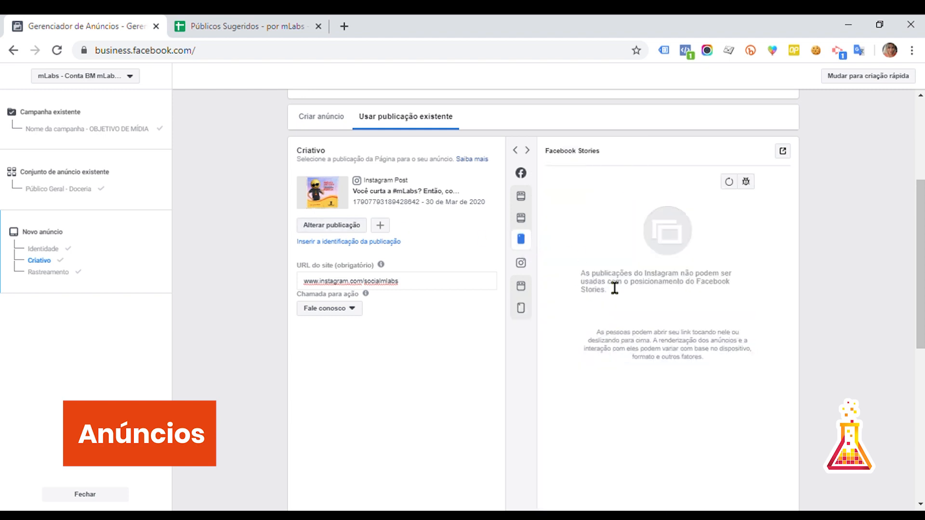
Replace the ad's publication with the 30 March 2020 Facebook Page post beginning "Você curta a #mLabs?".
click(327, 226)
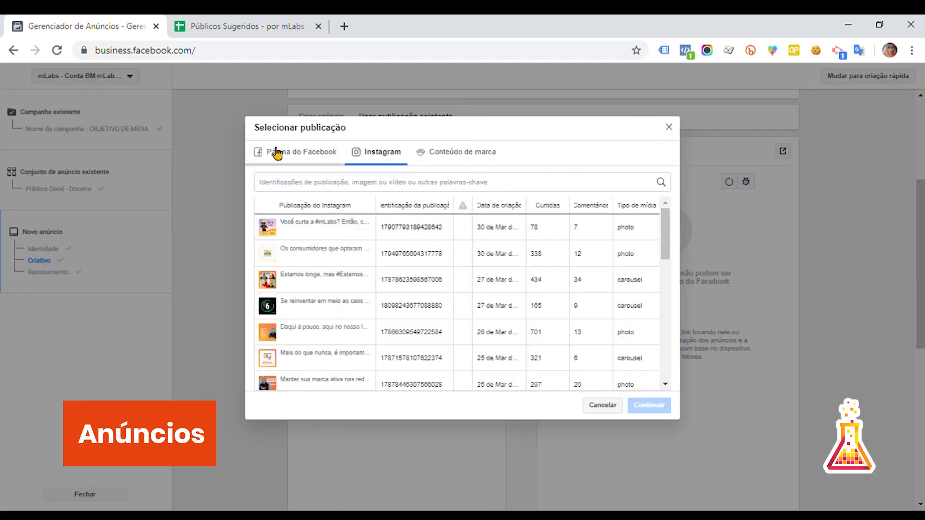
click(287, 157)
click(330, 233)
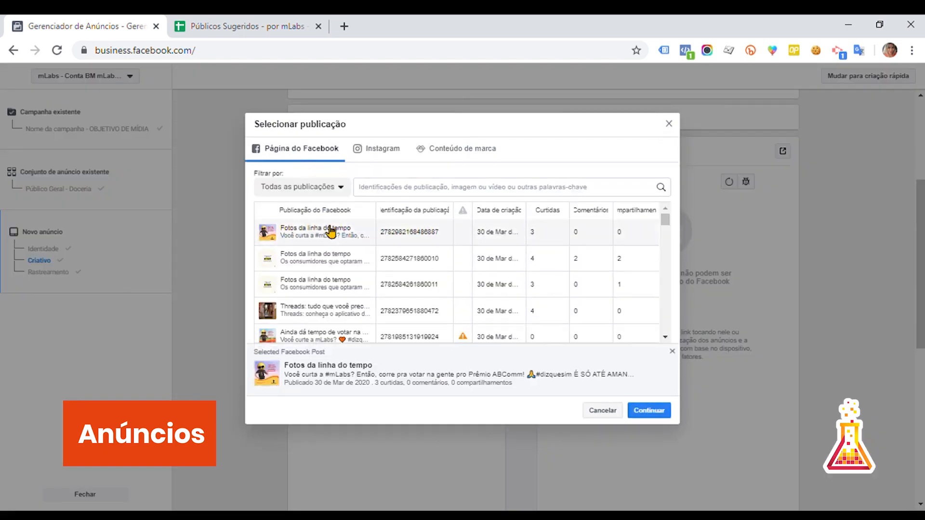
click(649, 411)
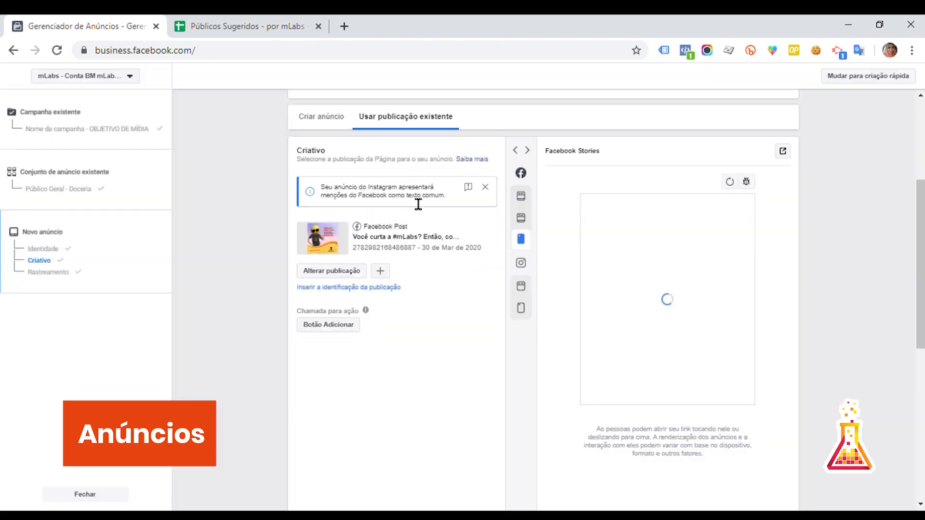
click(336, 330)
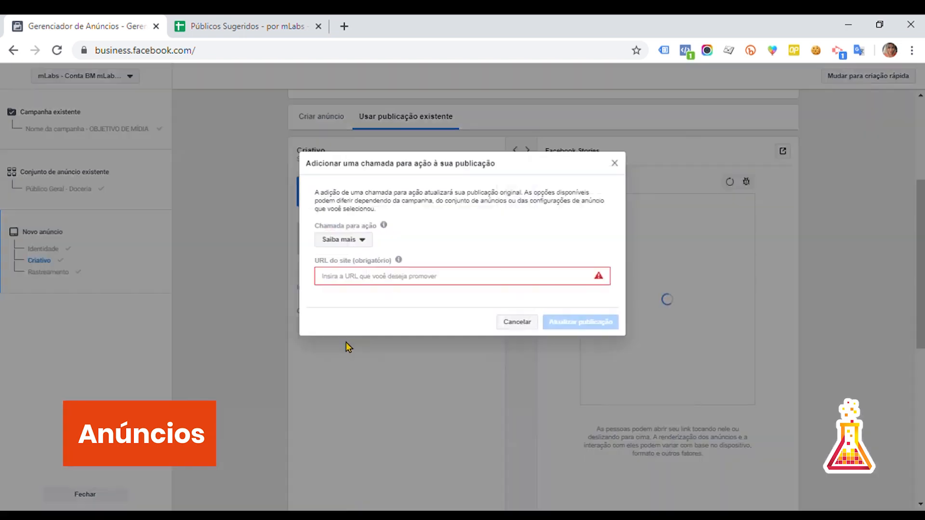
click(364, 240)
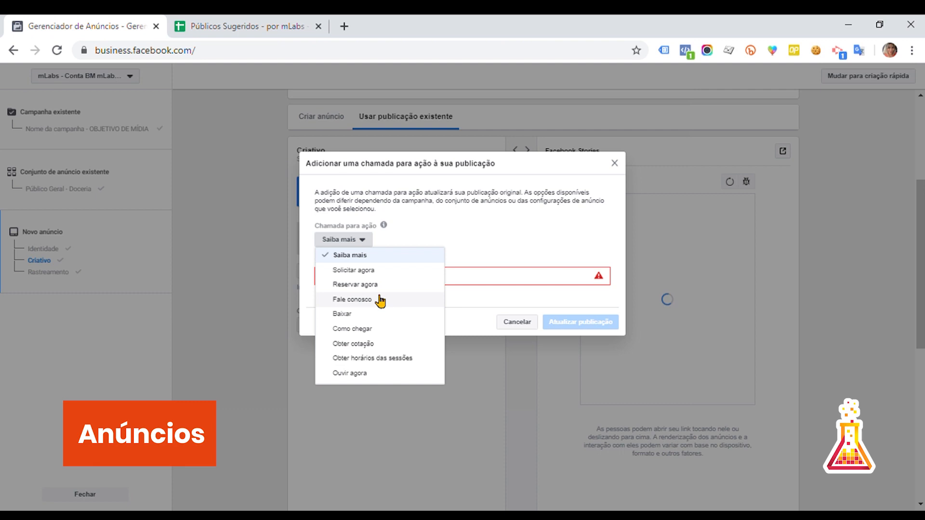
click(380, 301)
click(390, 284)
text(ww)
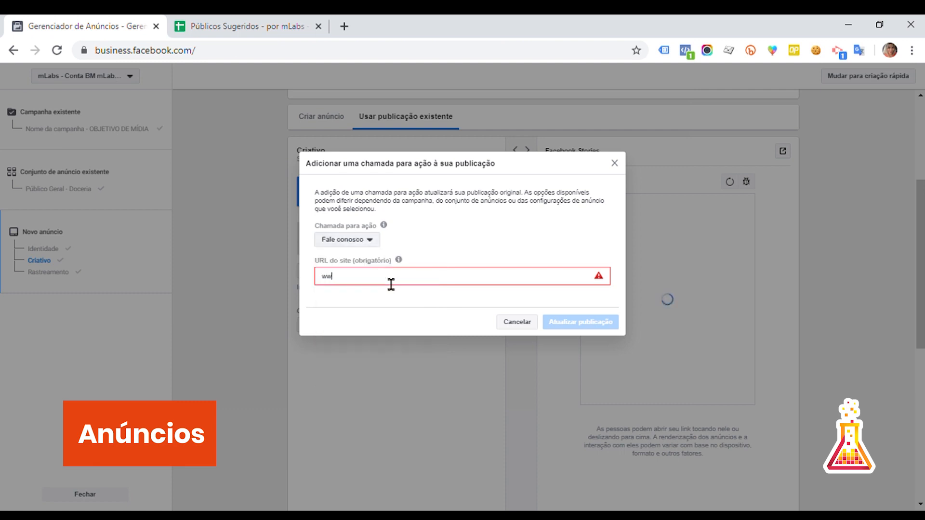
text(w.instagram.com)
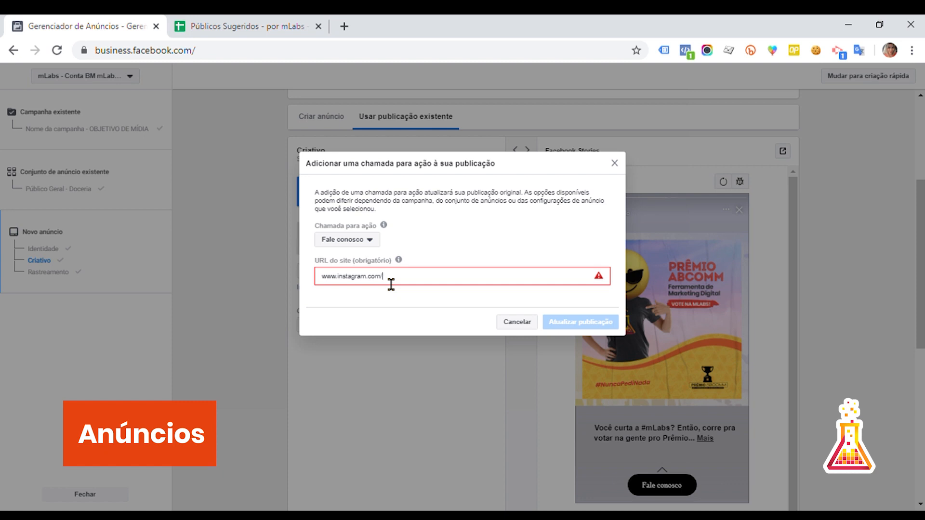
text(/socialmlabs)
click(573, 322)
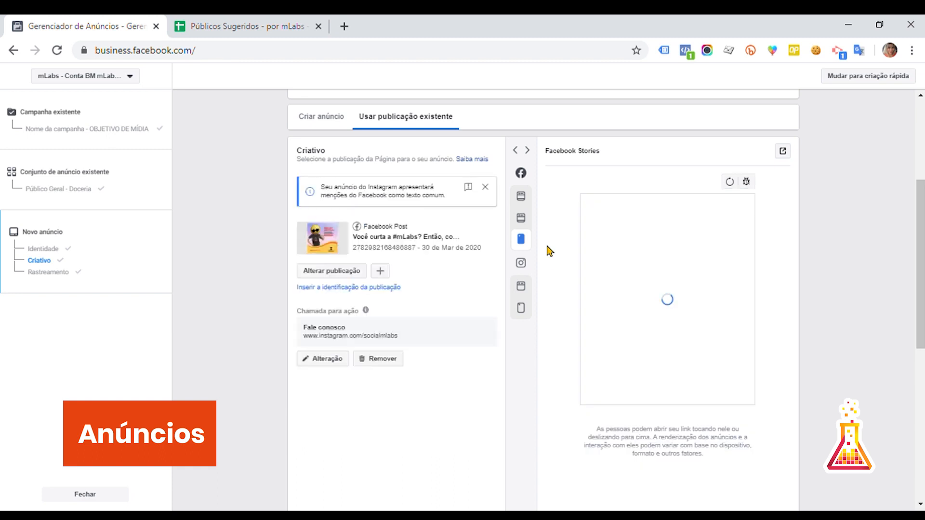
Preview the Facebook post ad in the Instagram feed, Instagram Stories, Facebook Stories and mobile news feed, returning to the Instagram feed.
mouse_move(533, 236)
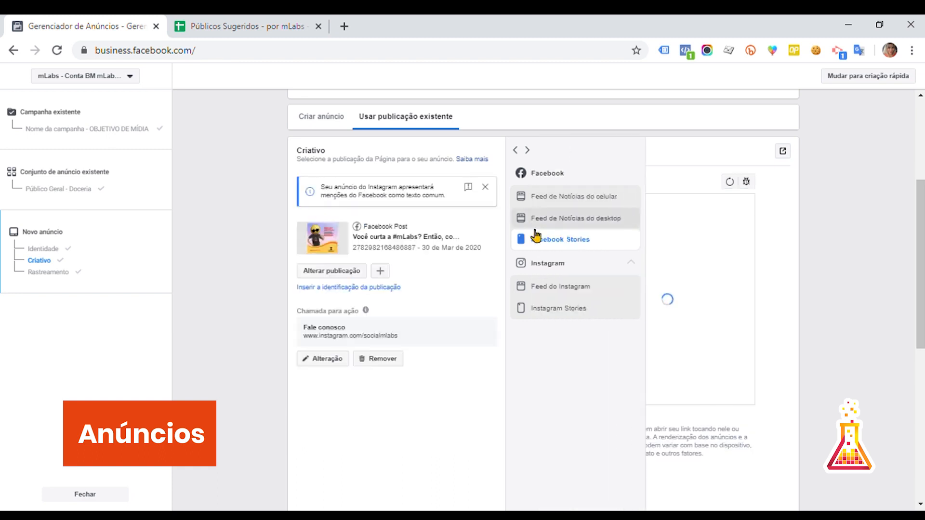
click(569, 286)
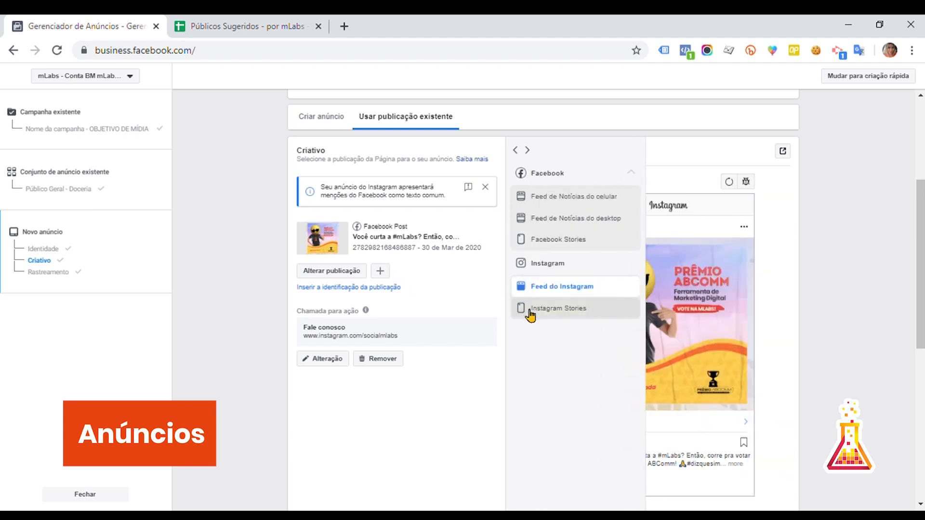
click(525, 309)
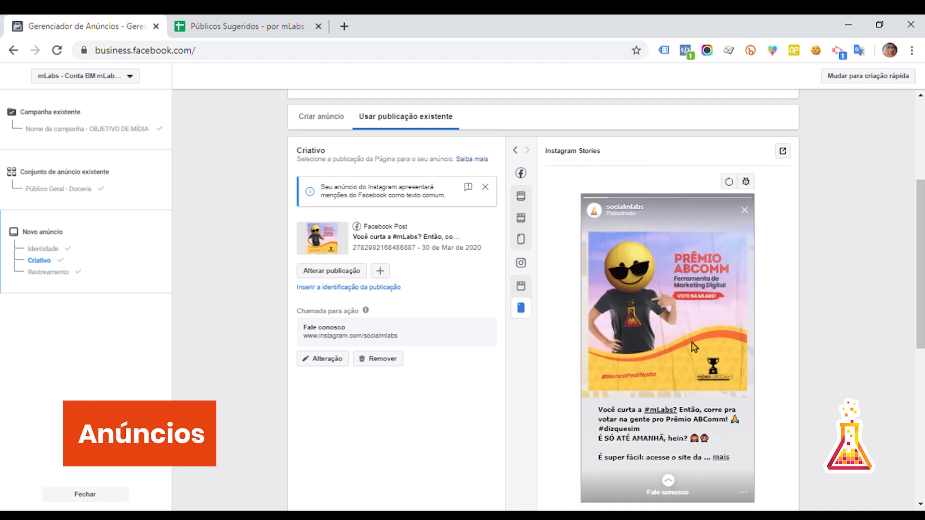
click(533, 239)
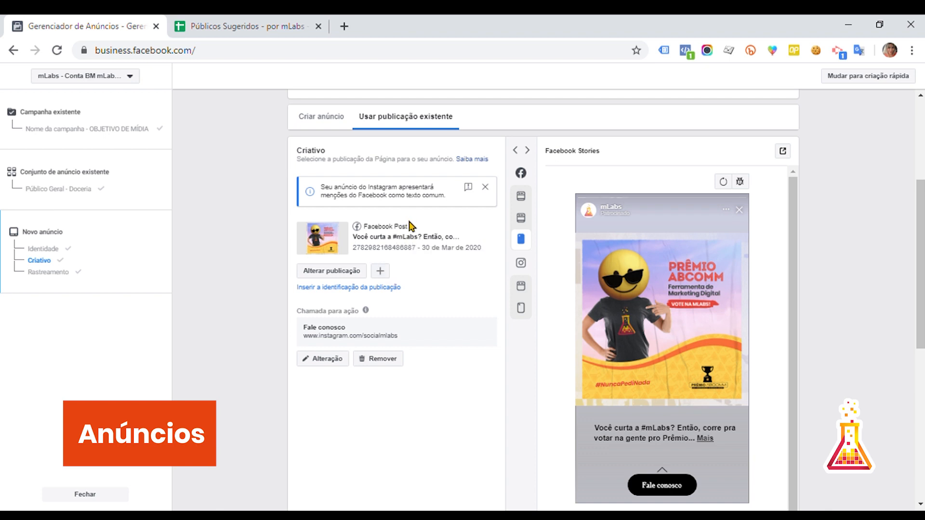
mouse_move(529, 288)
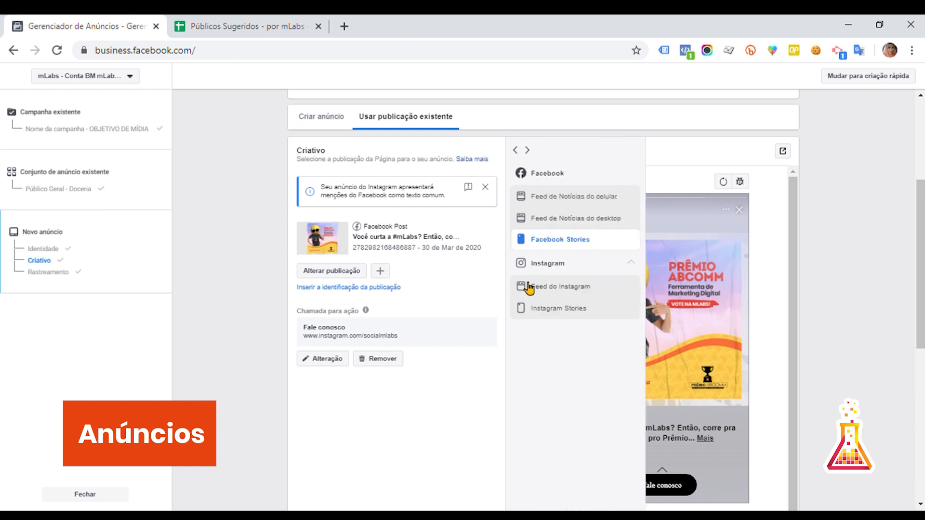
click(536, 199)
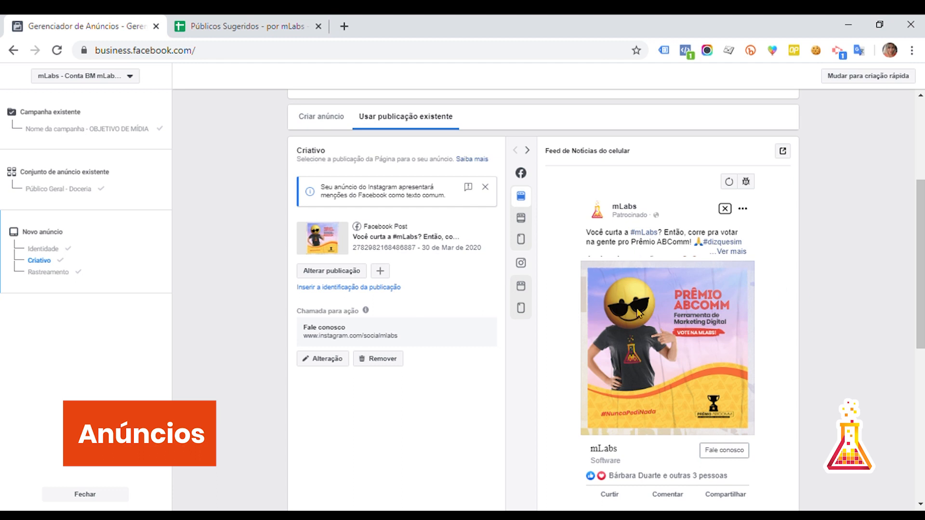
click(542, 291)
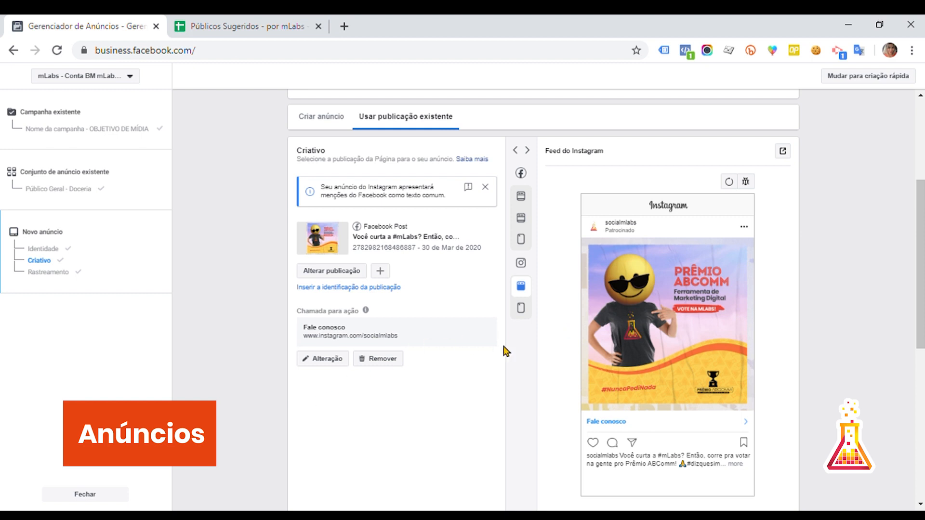
Switch to creating a new ad and choose socialmlabs as its Instagram account.
click(318, 125)
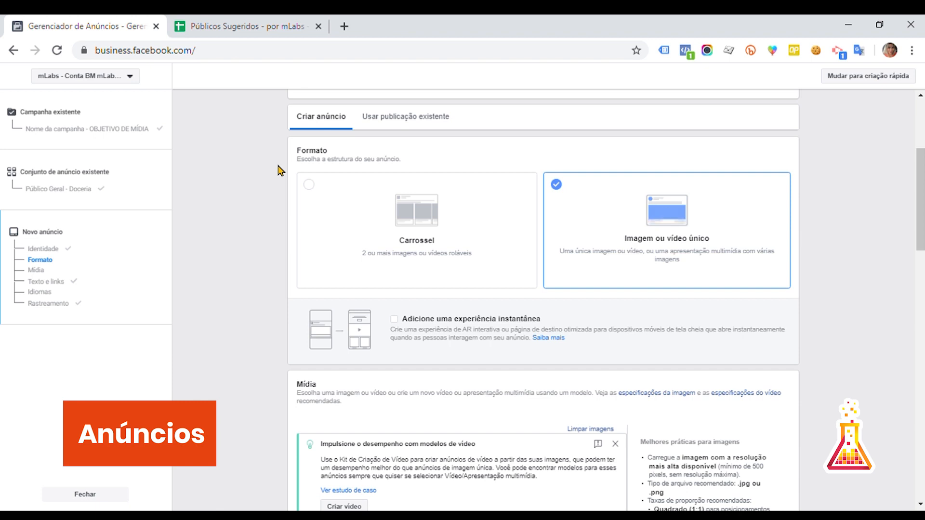
scroll(279, 170, up, 1)
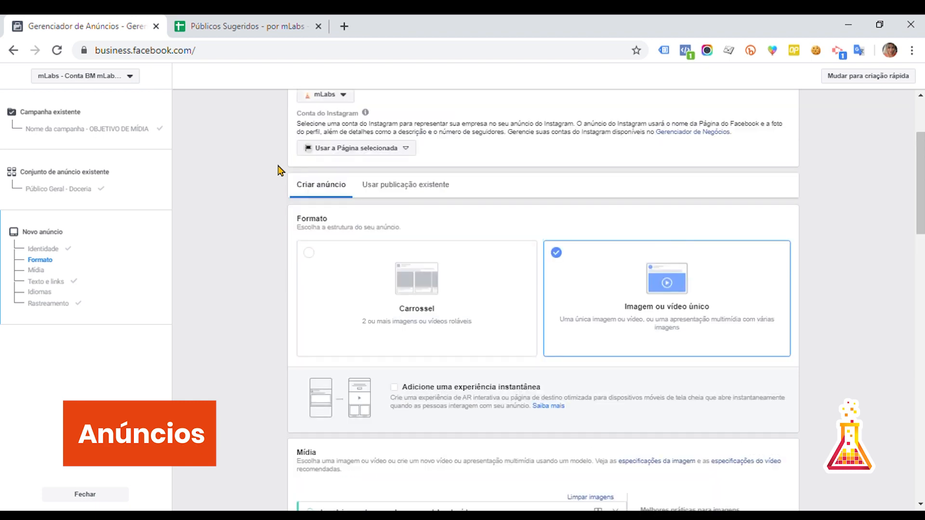
click(347, 148)
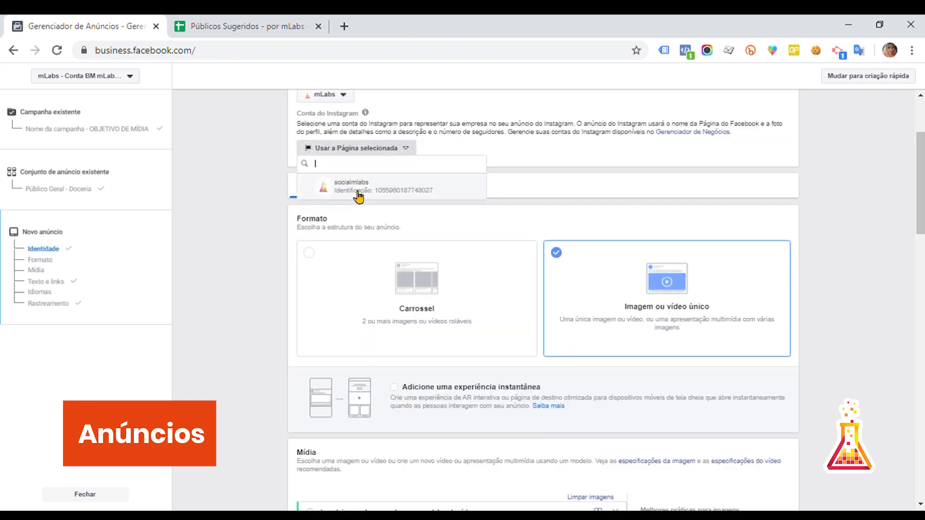
key(Return)
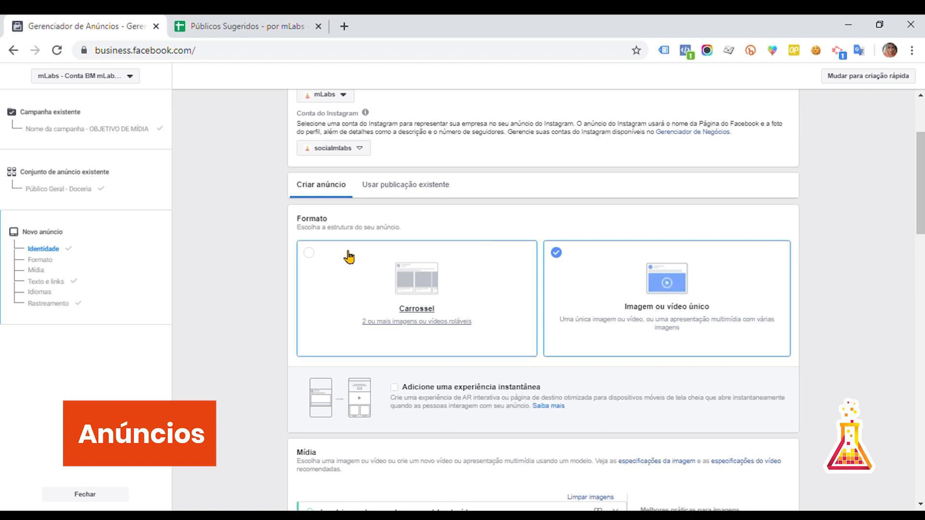
Try the Carrossel format for the new ad, then return to Imagem ou vídeo único and go to its media settings.
click(314, 255)
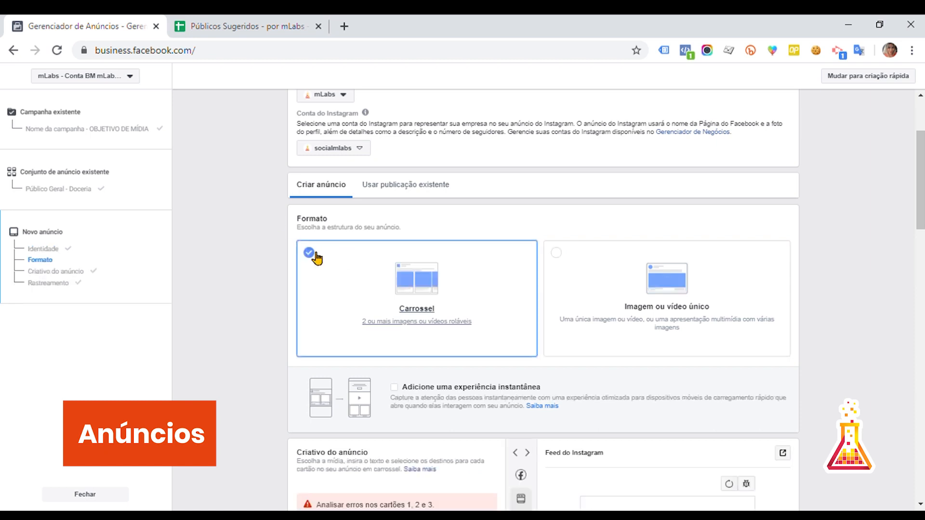
click(563, 259)
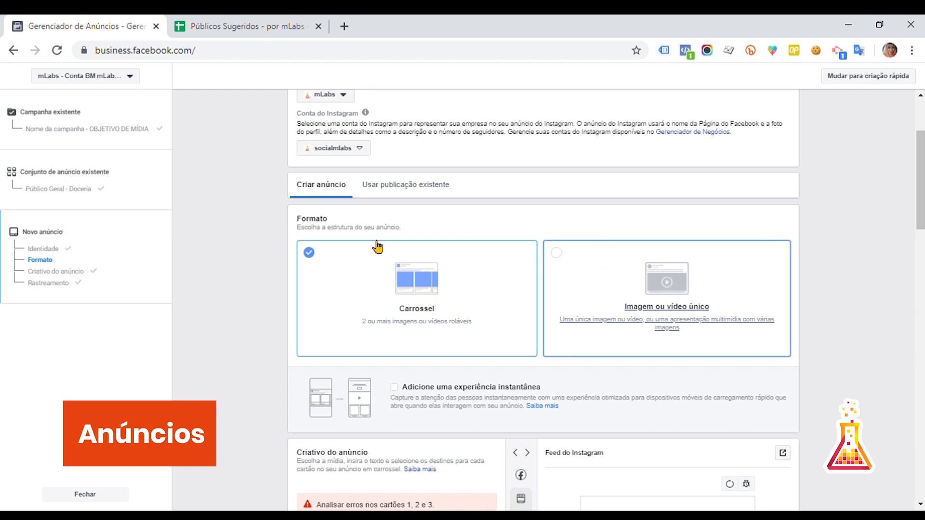
scroll(264, 240, down, 7)
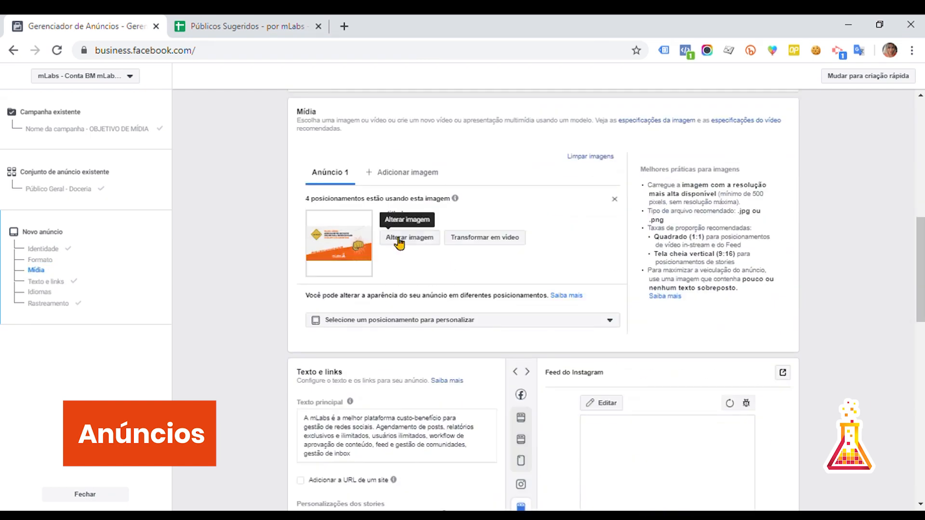
Replace the new ad's image with the 1080 × 1080 Prêmio ABComm image from the account images.
click(618, 200)
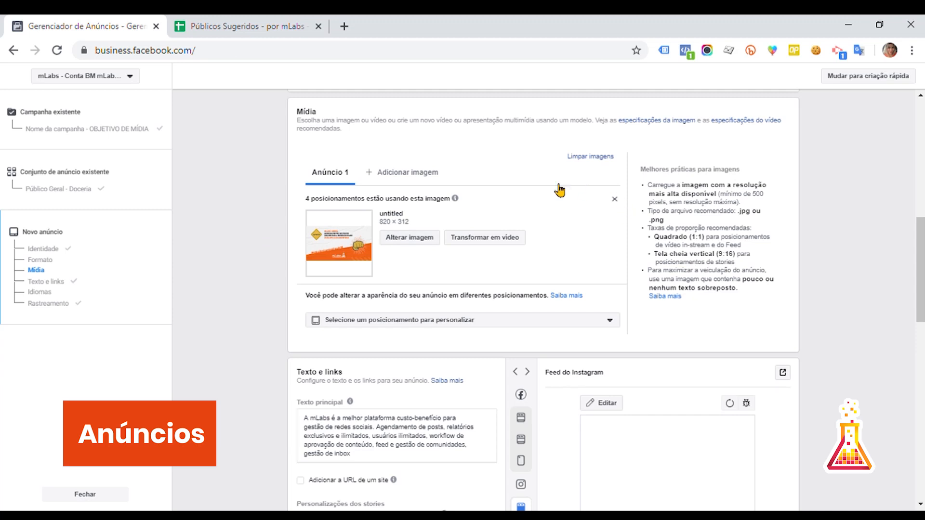
click(368, 164)
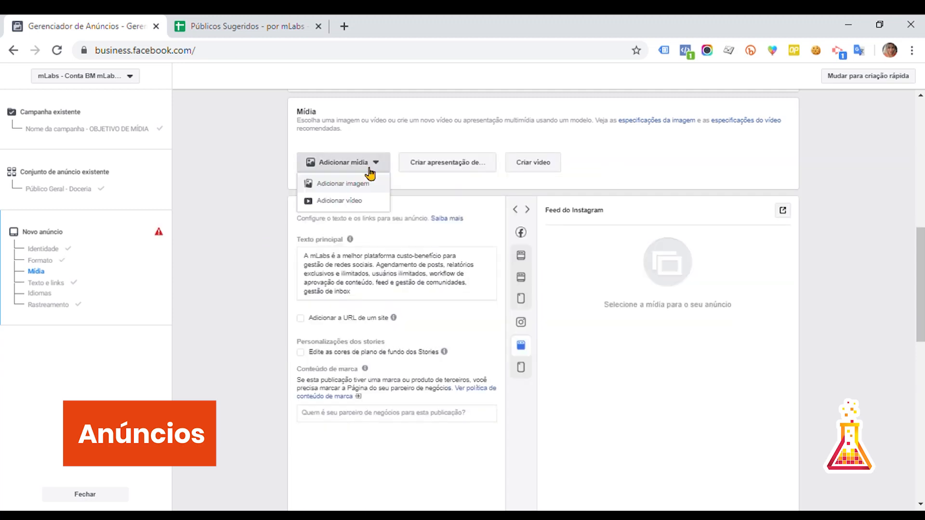
click(373, 188)
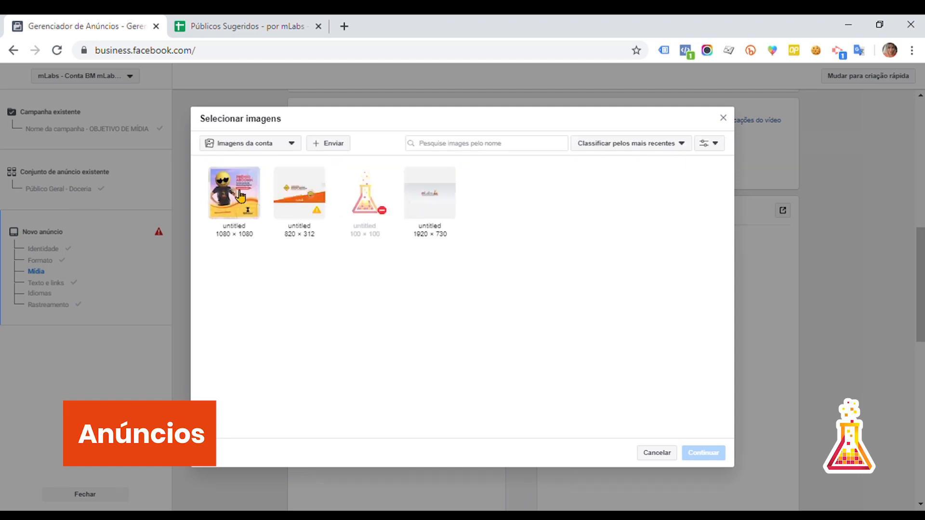
click(240, 197)
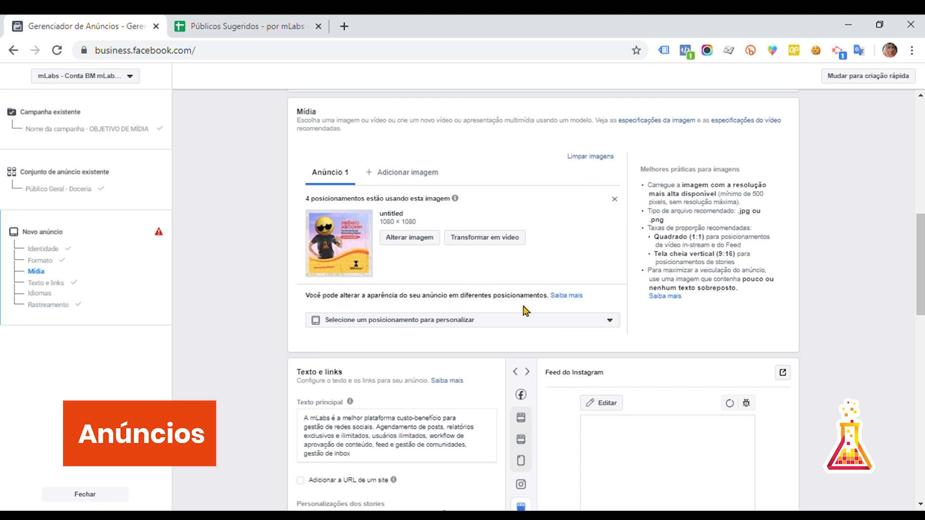
Customize the Stories placements by uploading campanha-abcomm-stories.png as their replacement image.
triple_click(407, 307)
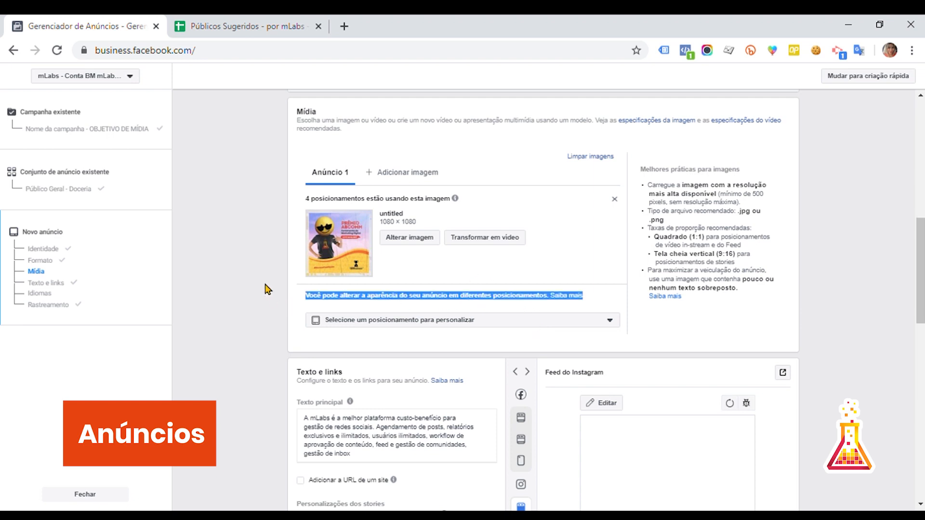
scroll(269, 289, down, 1)
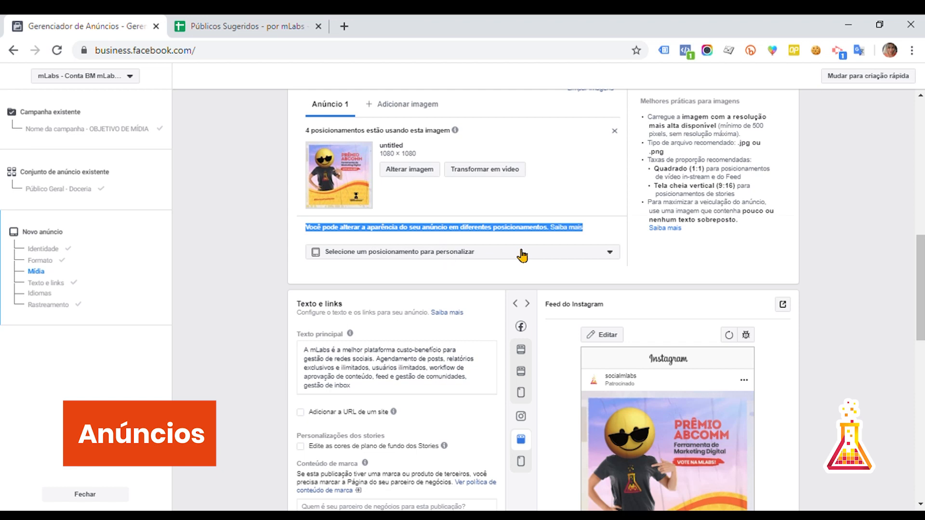
scroll(522, 256, down, 1)
click(611, 188)
click(407, 244)
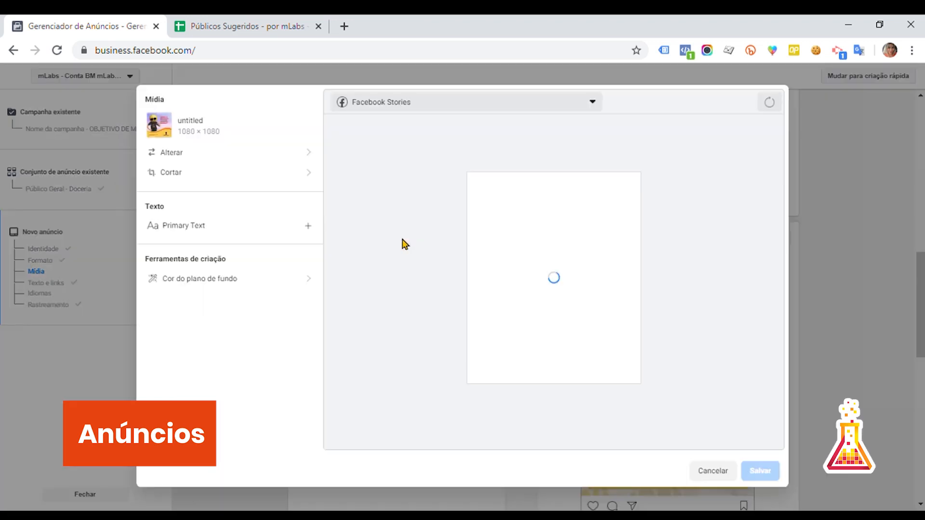
click(194, 152)
click(355, 151)
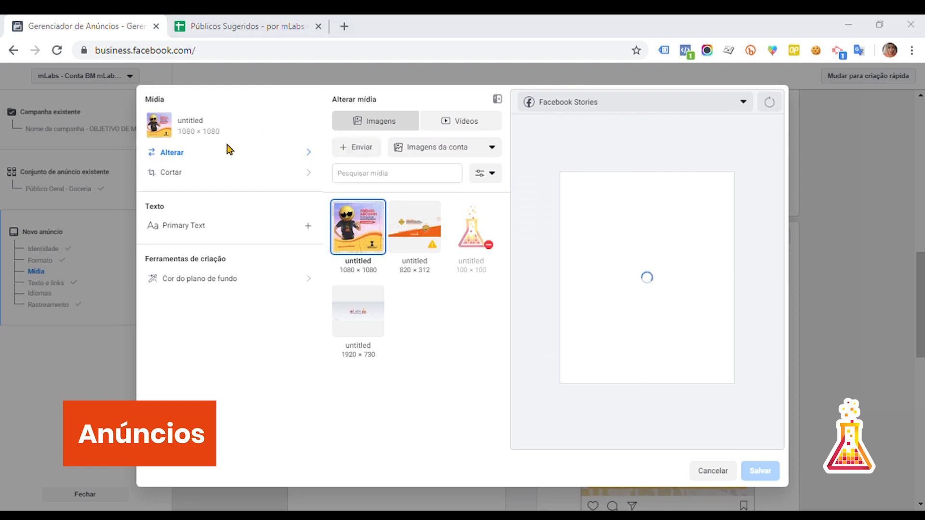
click(771, 495)
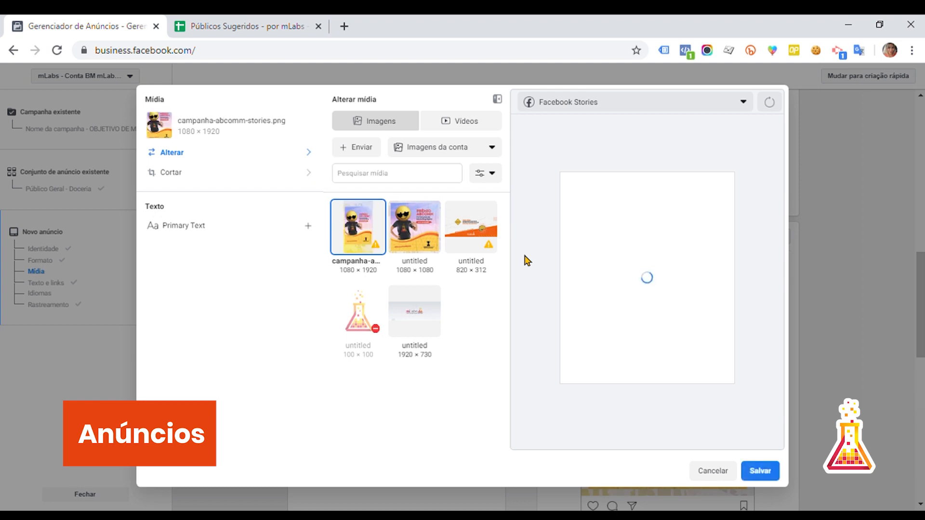
Compare the 1080 × 1080 image in the Facebook Stories preview, then reselect campanha-abcomm-stories.png and save the customization.
click(429, 244)
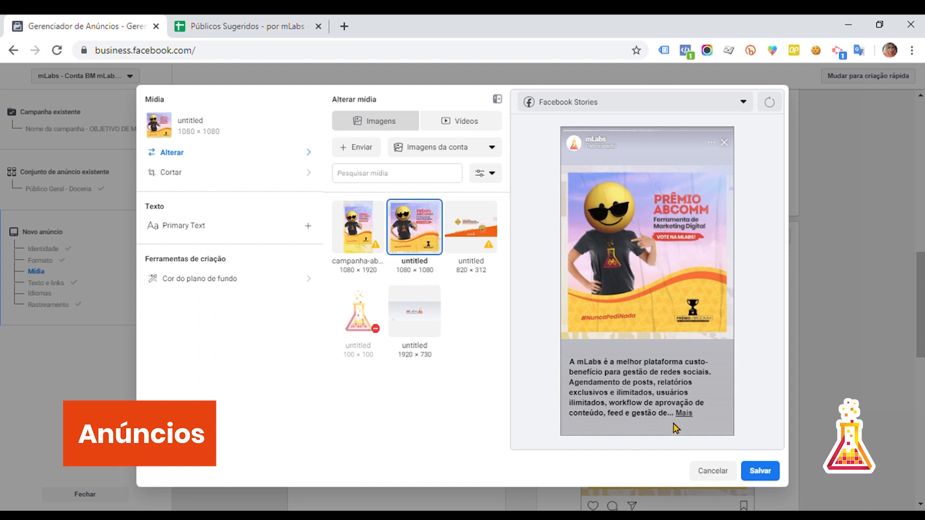
click(357, 223)
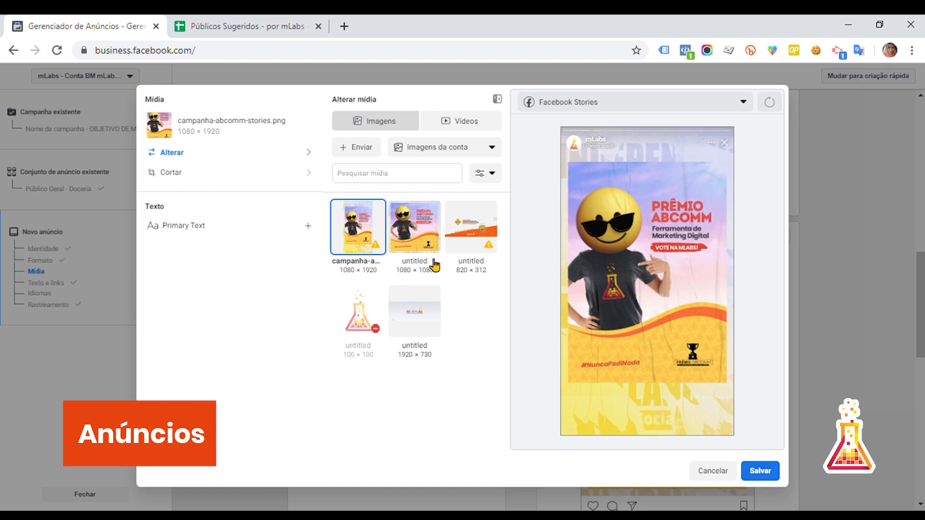
click(759, 472)
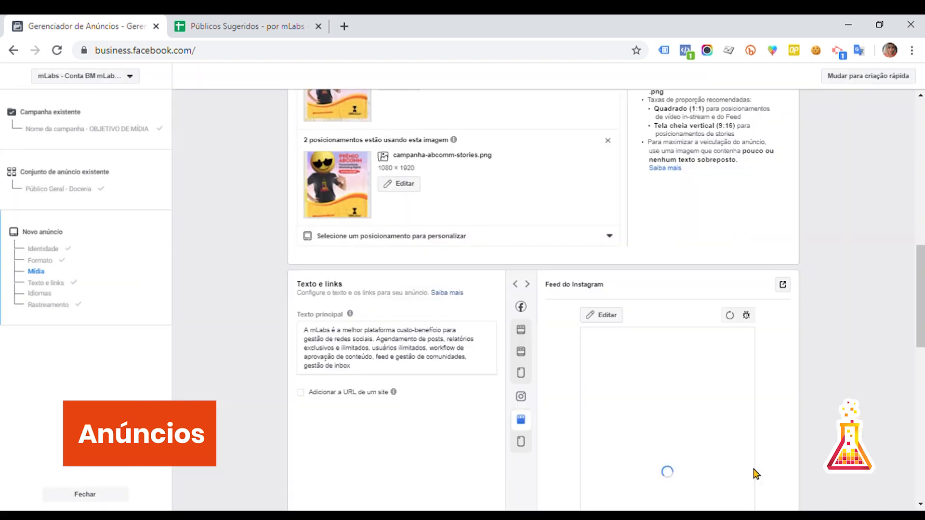
Look through the individual Instagram and Facebook placements available for media customization, leaving the selection as it is.
click(521, 238)
scroll(429, 311, down, 3)
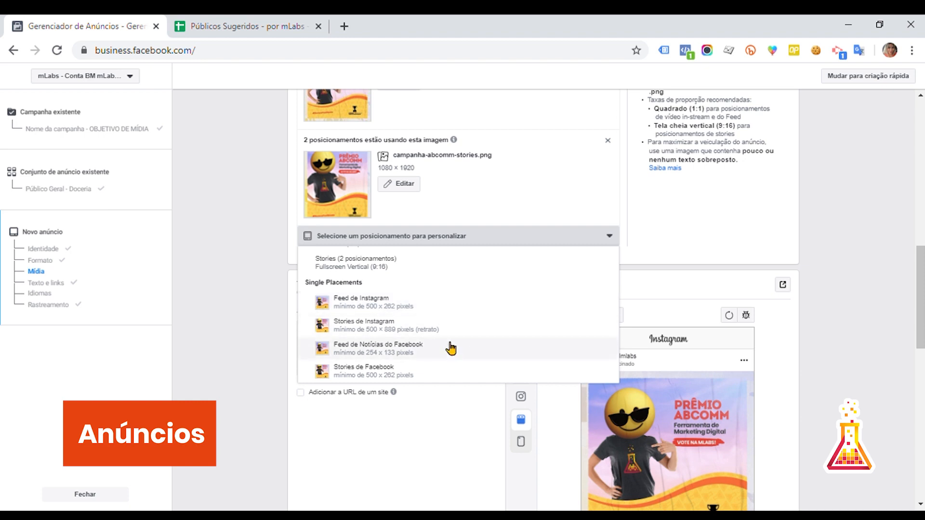
click(227, 263)
scroll(227, 265, down, 3)
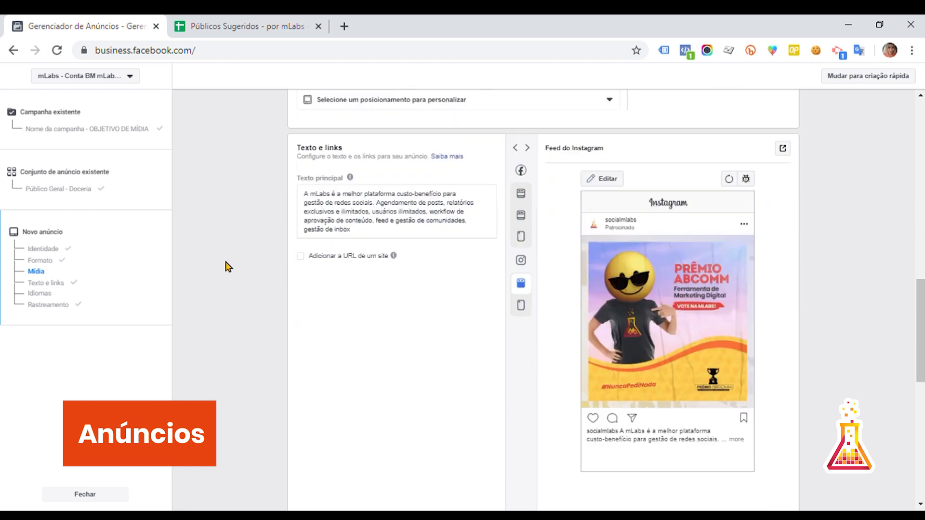
triple_click(383, 212)
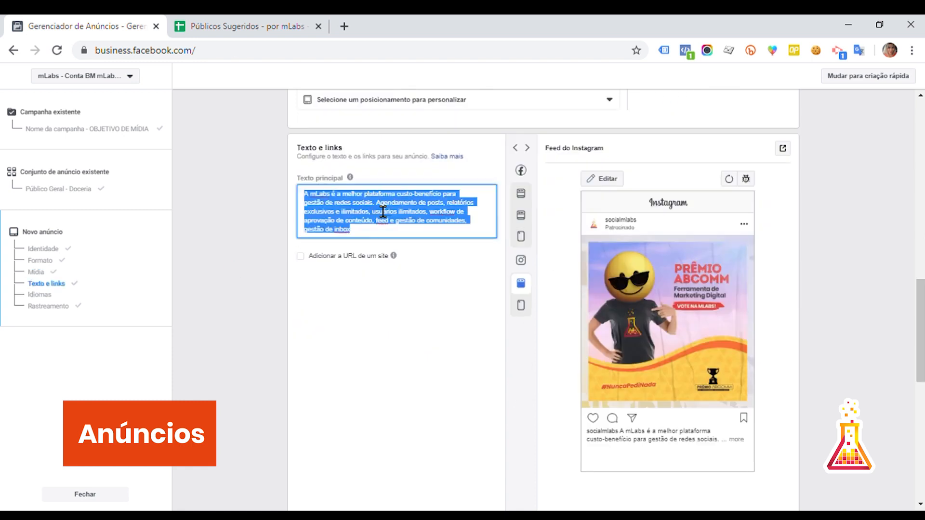
click(436, 243)
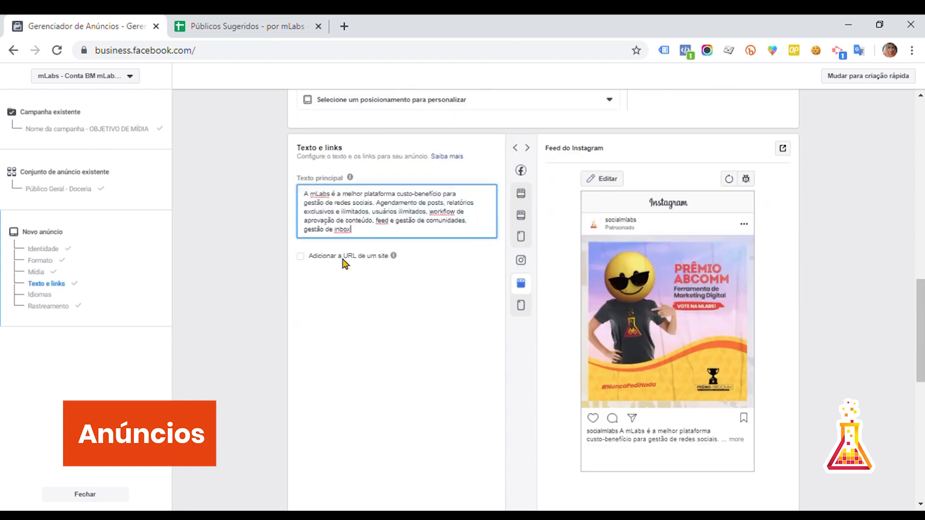
click(304, 259)
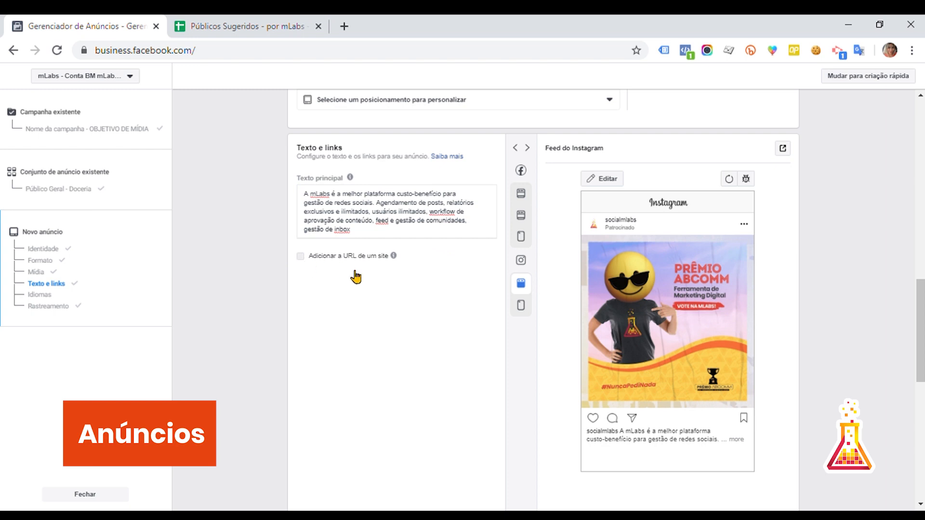
click(338, 299)
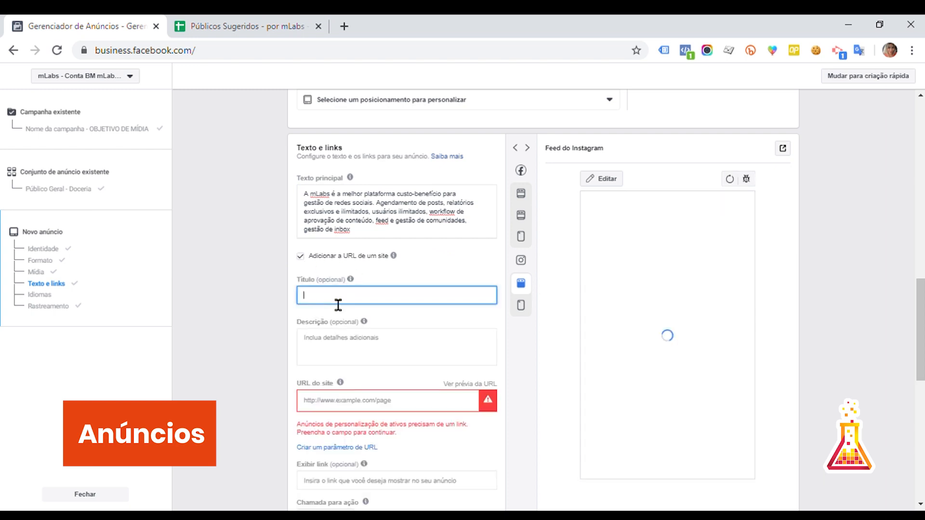
click(354, 404)
text(www.)
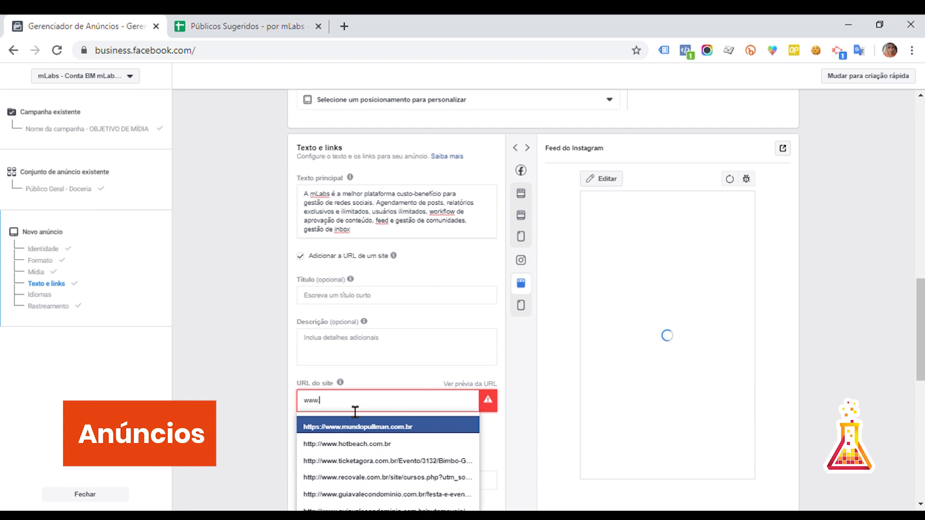
text(instagram)
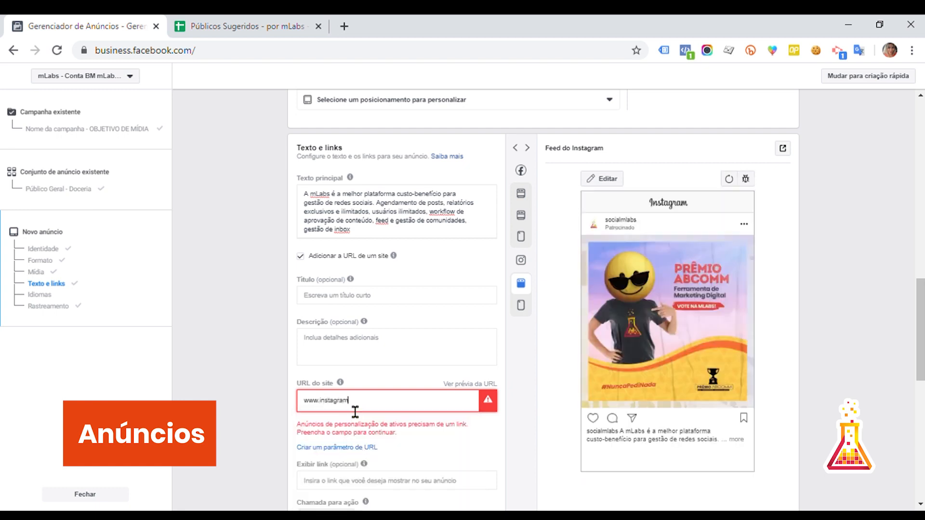
text(.com.br/socialmlabs)
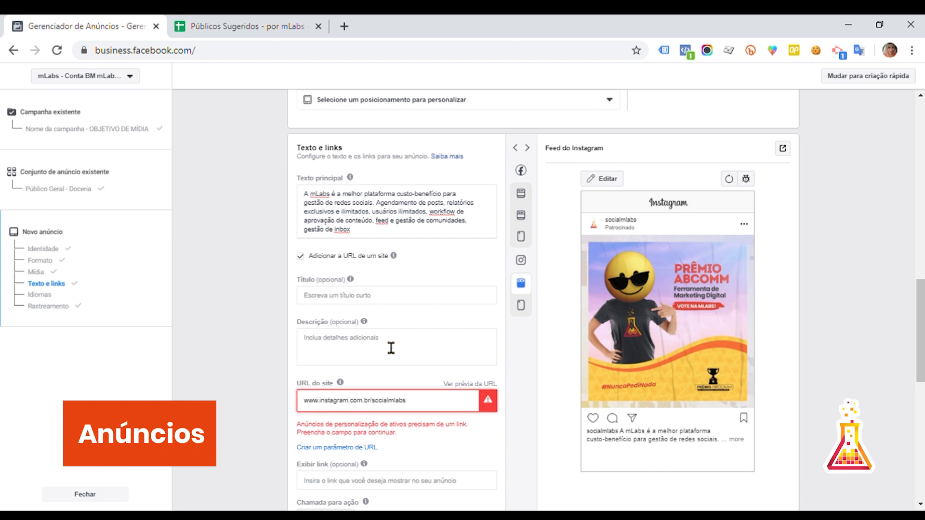
Set the ad title to VOTE AGORA MESMO and the description to Confira, then preview the ad in the mobile news feed.
click(428, 309)
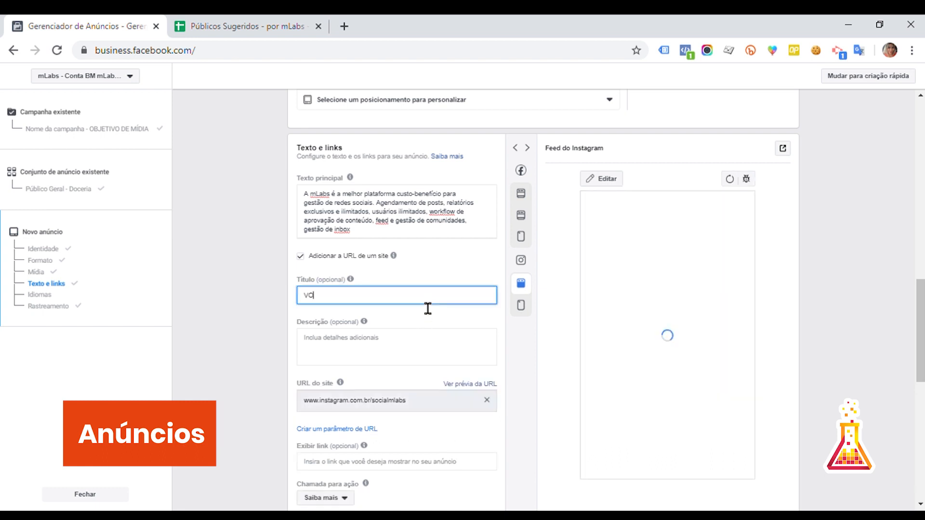
key(BackSpace)
key(BackSpace)
text(VOTA)
key(BackSpace)
text(E AGORA MESMO)
click(347, 343)
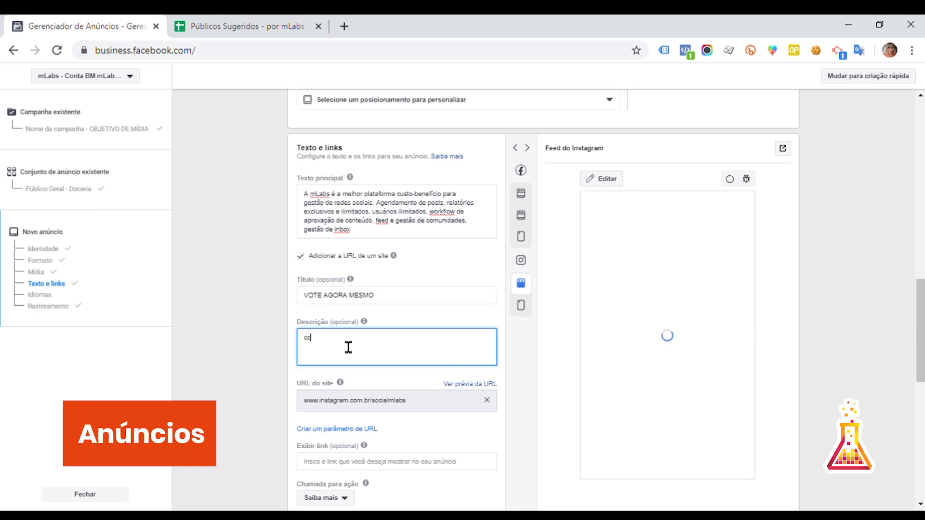
text(Confira)
mouse_move(533, 287)
click(540, 199)
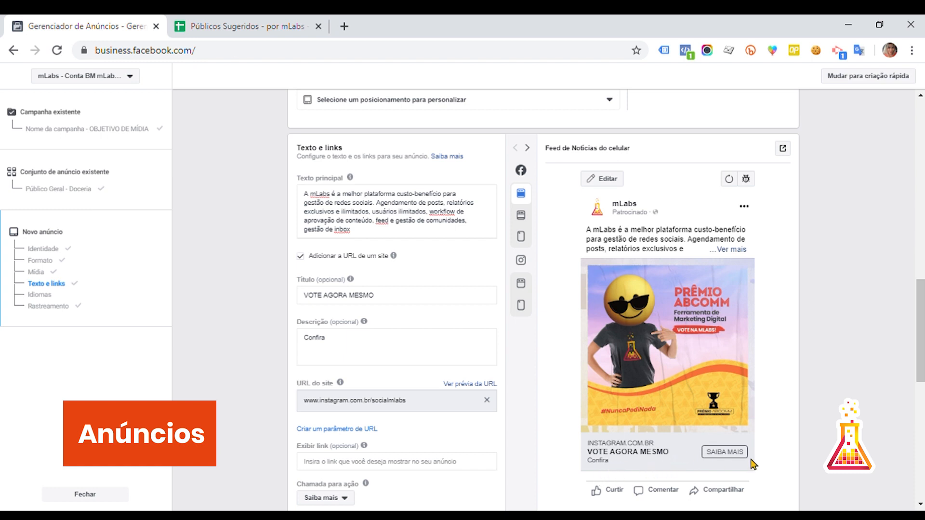
mouse_move(364, 321)
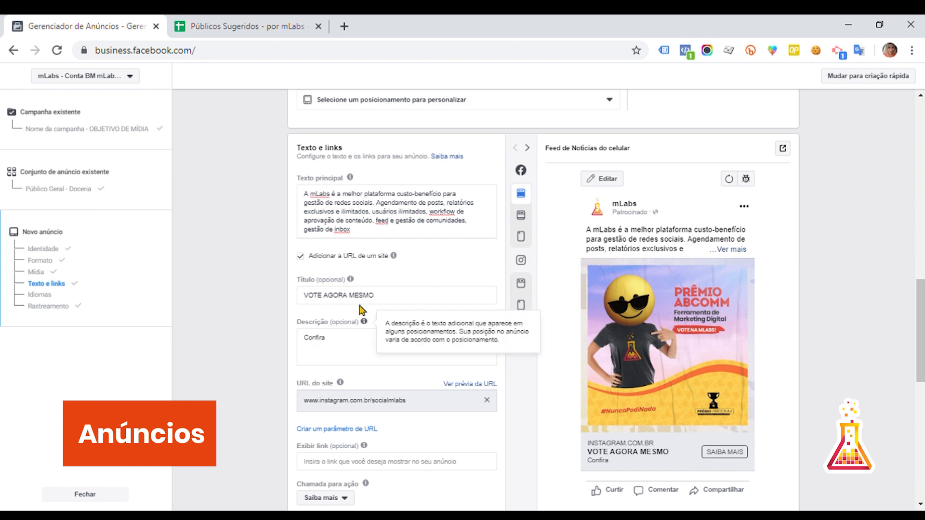
Replace the ad title with the placeholder .!!!! and the description with a row of dots.
triple_click(373, 299)
key(BackSpace)
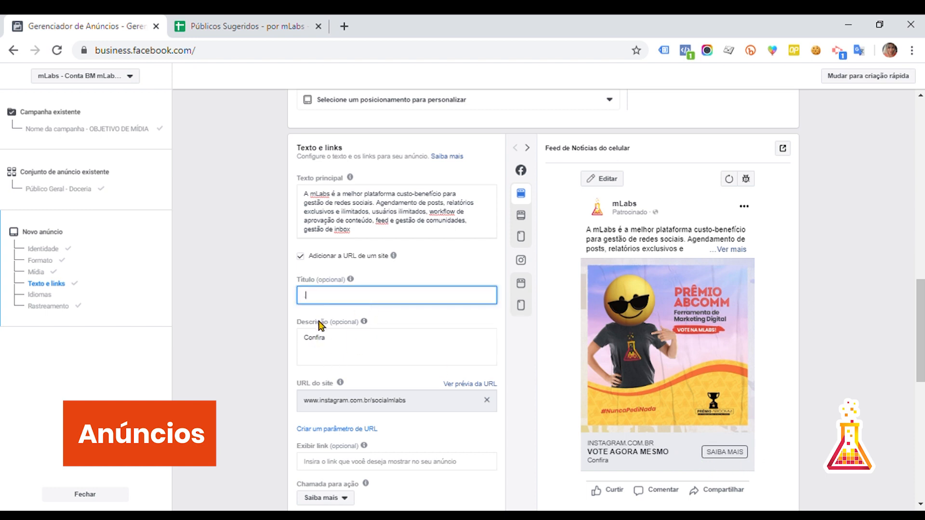
triple_click(345, 349)
key(BackSpace)
text(......)
click(326, 305)
text(!!!)
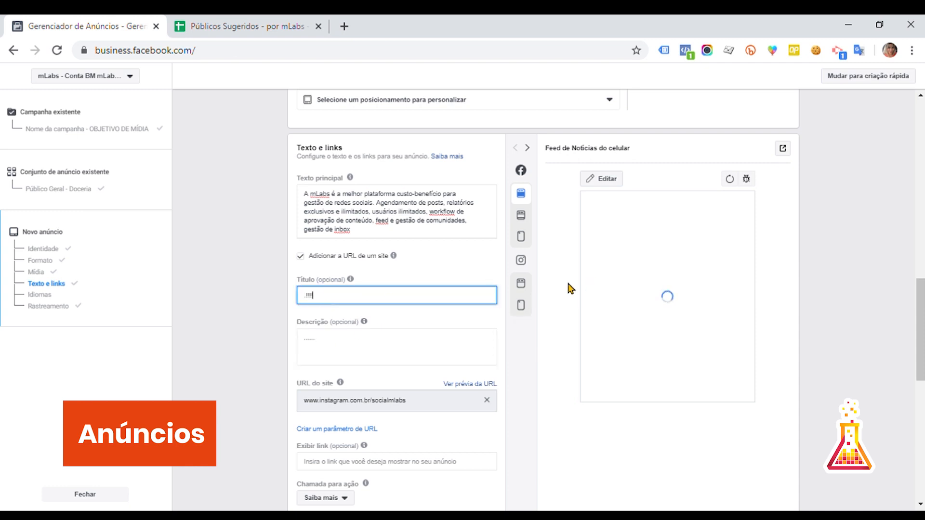
click(570, 287)
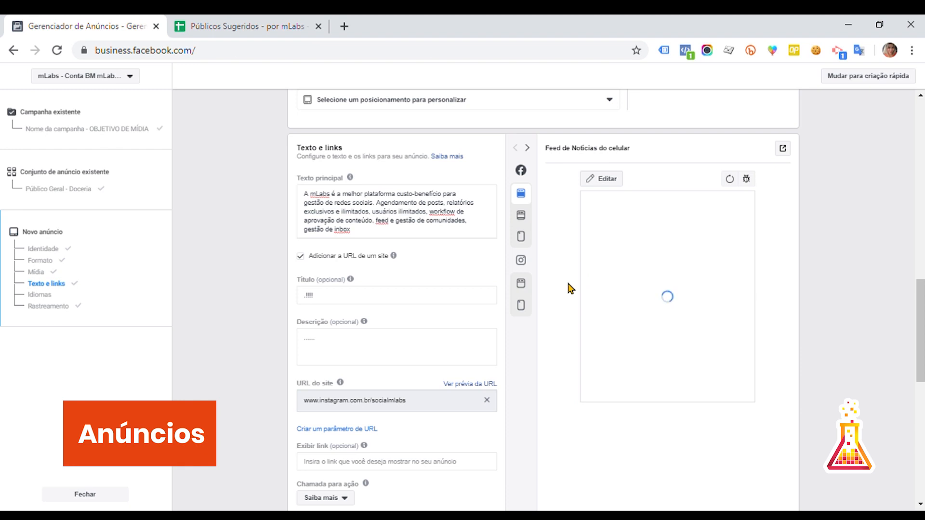
Try Ouvir agora as the ad's call to action, then set it to Solicitar agora.
scroll(570, 288, down, 3)
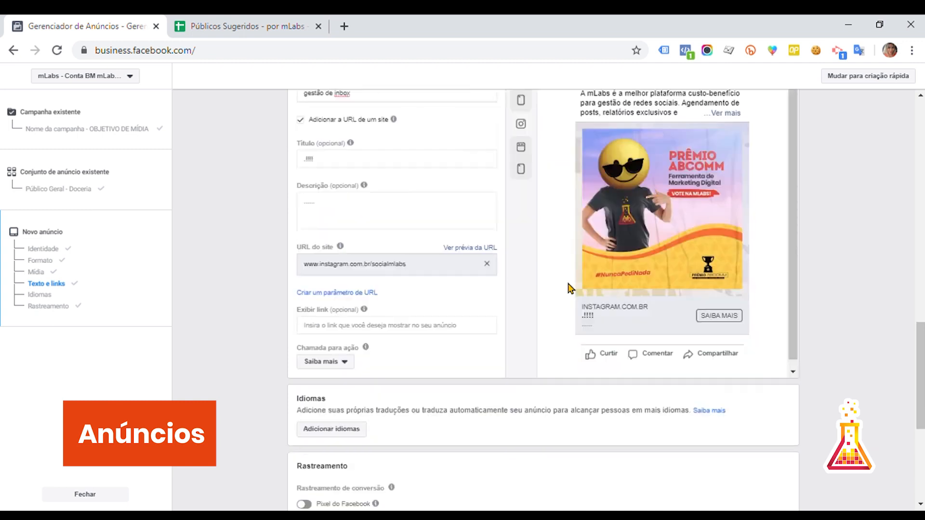
click(339, 365)
scroll(366, 422, down, 2)
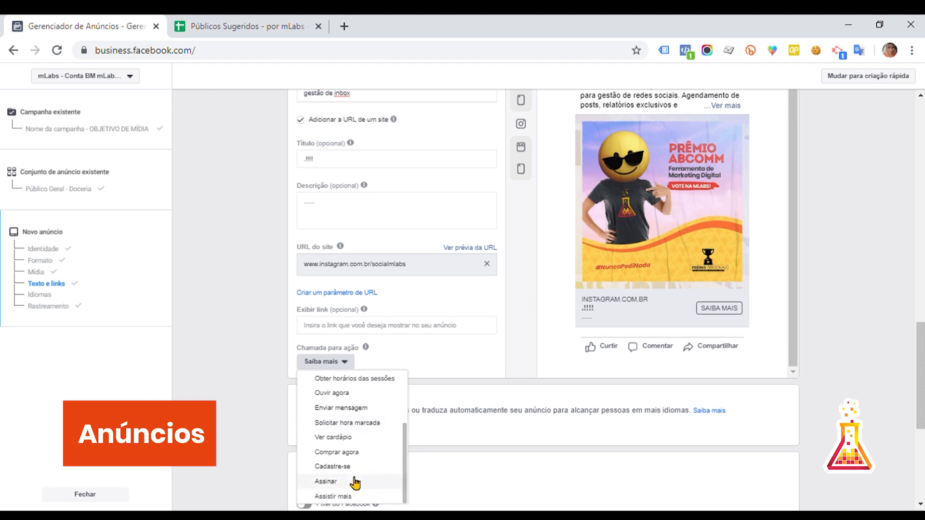
key(Return)
scroll(270, 325, down, 5)
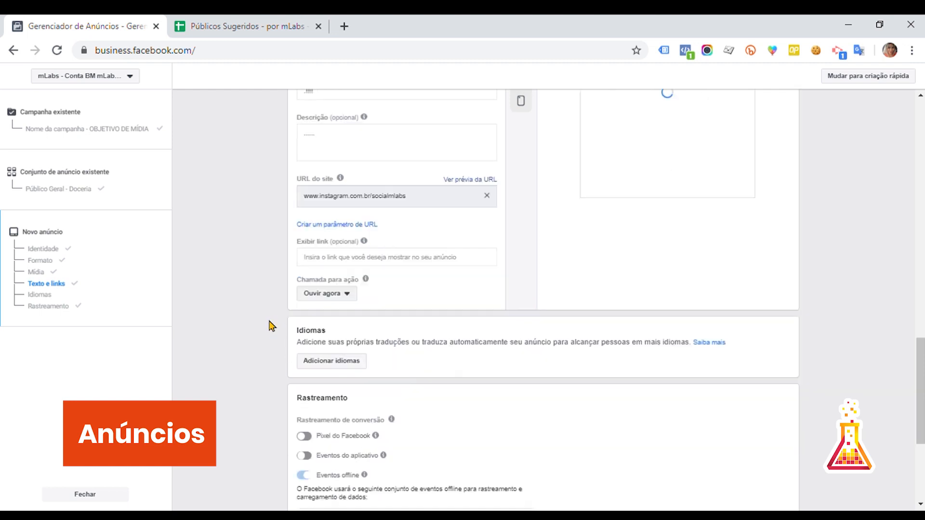
click(342, 159)
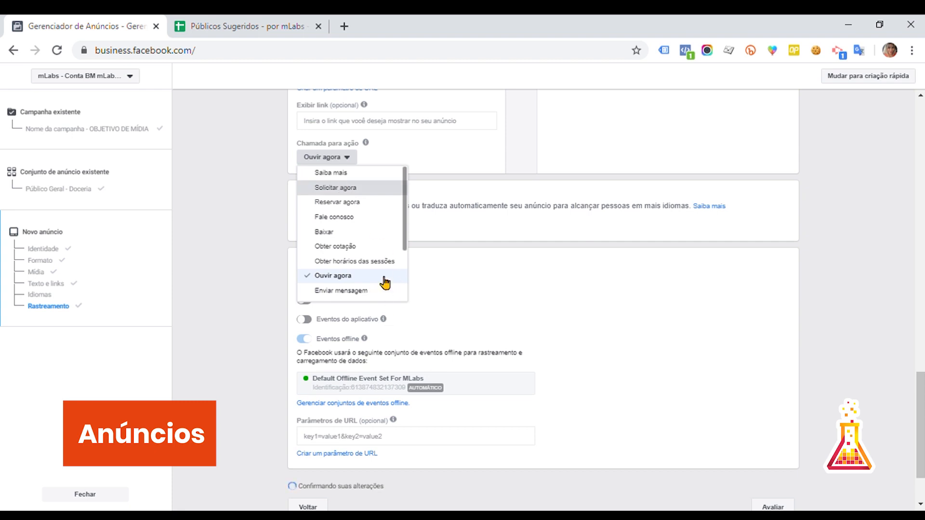
click(367, 189)
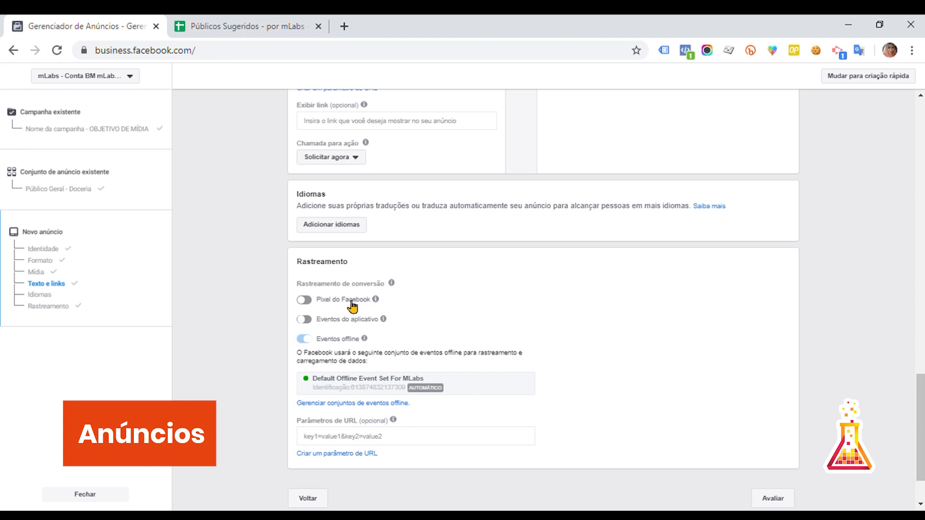
Enable Facebook pixel conversion tracking for the ad with the mLabs pixel.
click(337, 303)
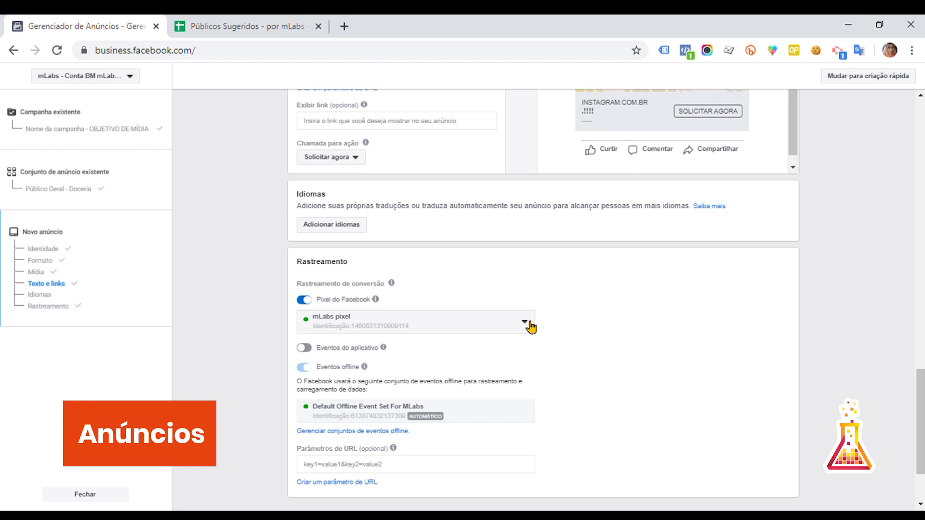
scroll(455, 195, up, 3)
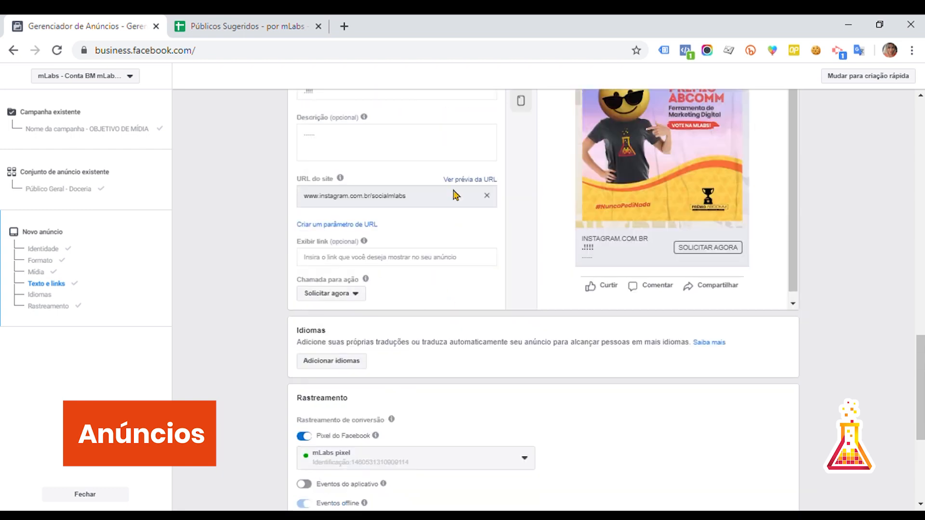
Examine the available Facebook pixels and look over the new ad's media, text and tracking settings.
scroll(502, 385, down, 2)
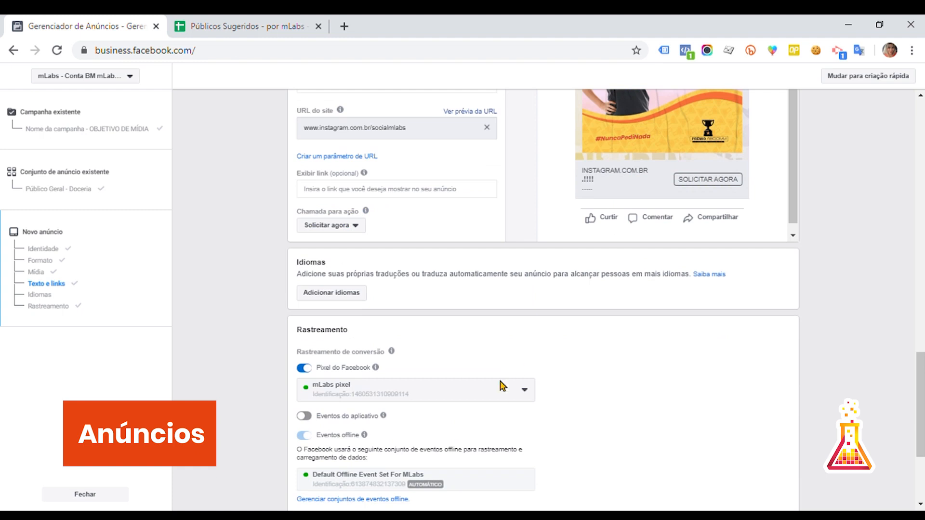
click(525, 390)
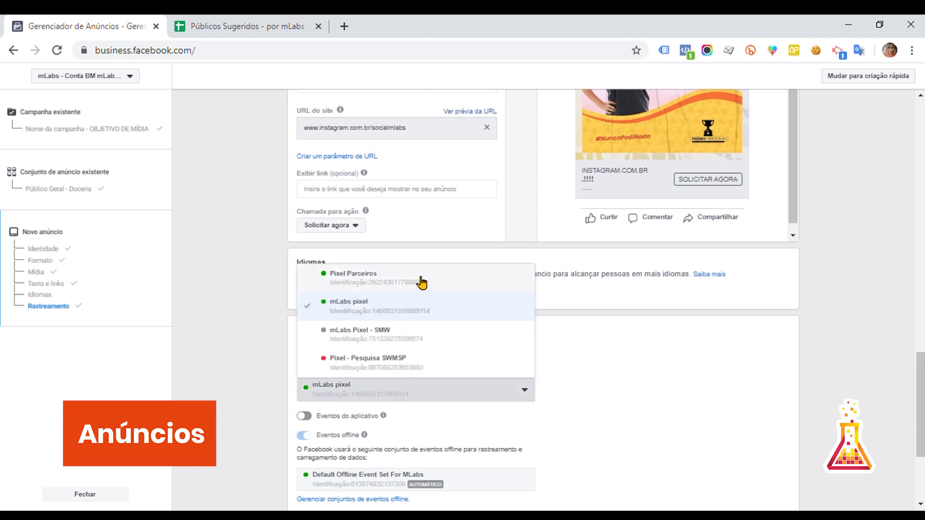
click(541, 405)
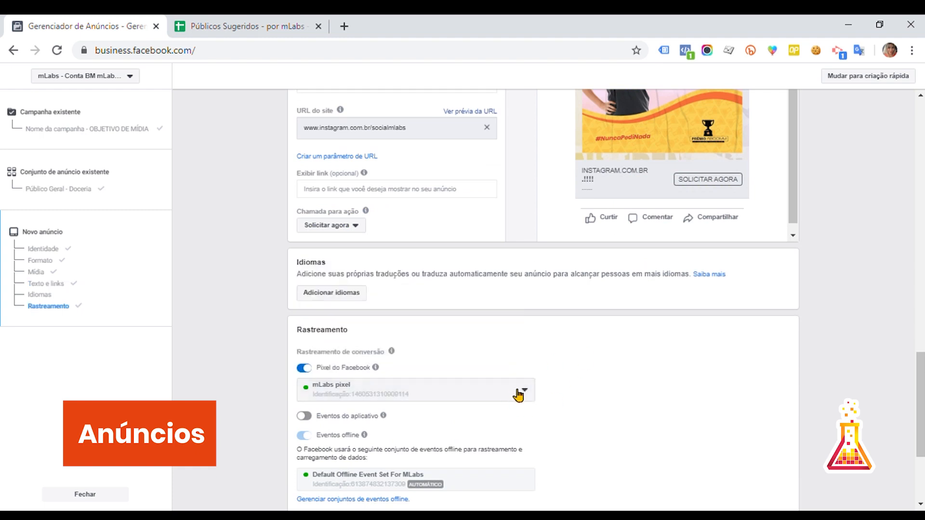
scroll(513, 393, up, 3)
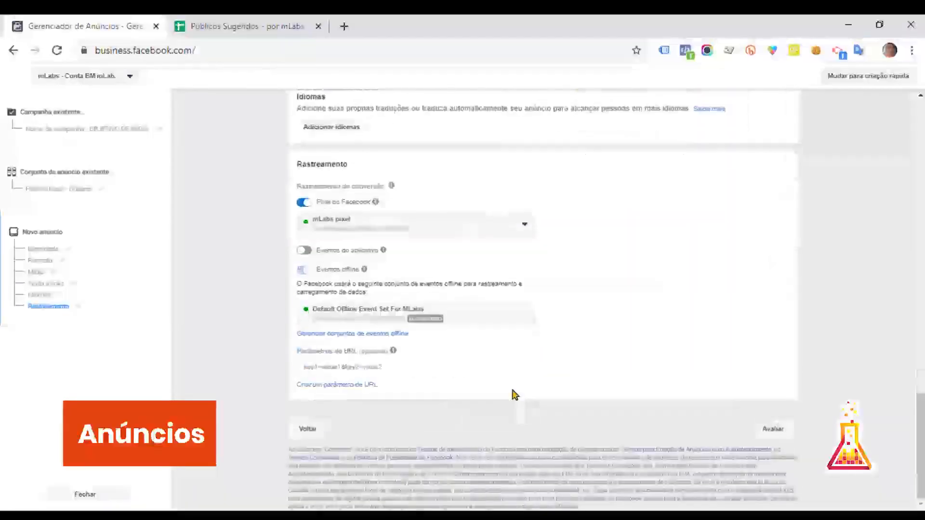
scroll(514, 394, up, 10)
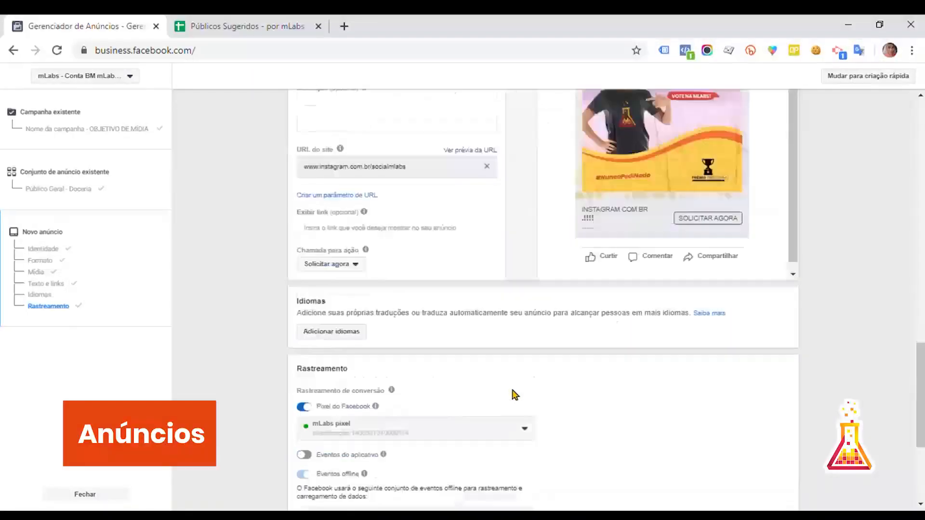
scroll(515, 393, down, 10)
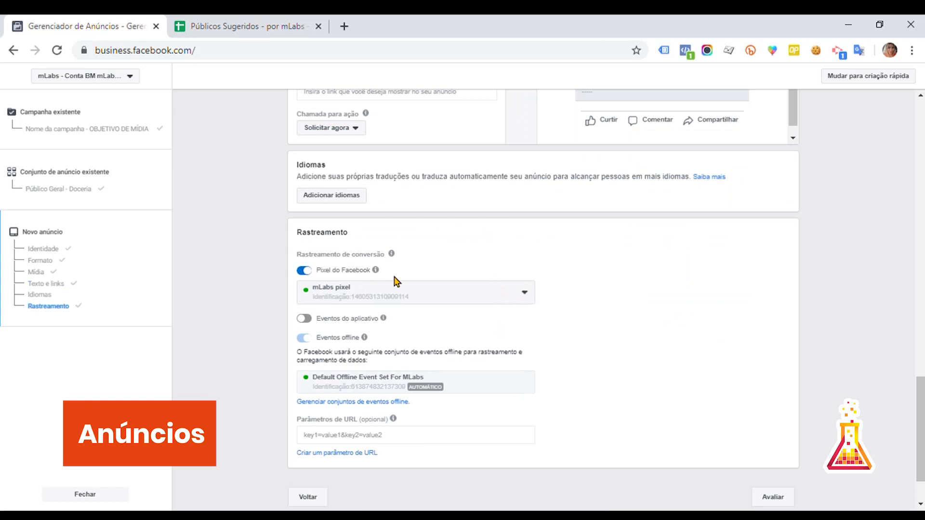
mouse_move(376, 270)
scroll(584, 309, up, 15)
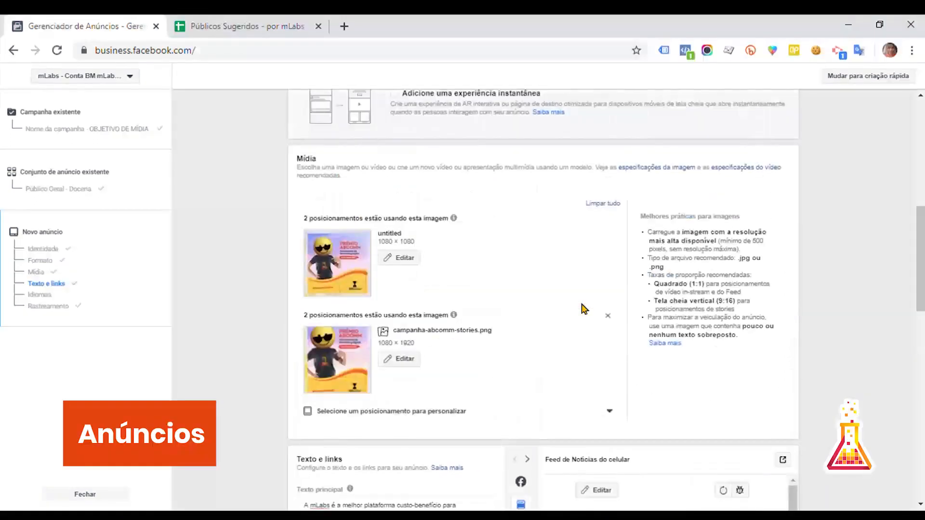
scroll(584, 308, down, 15)
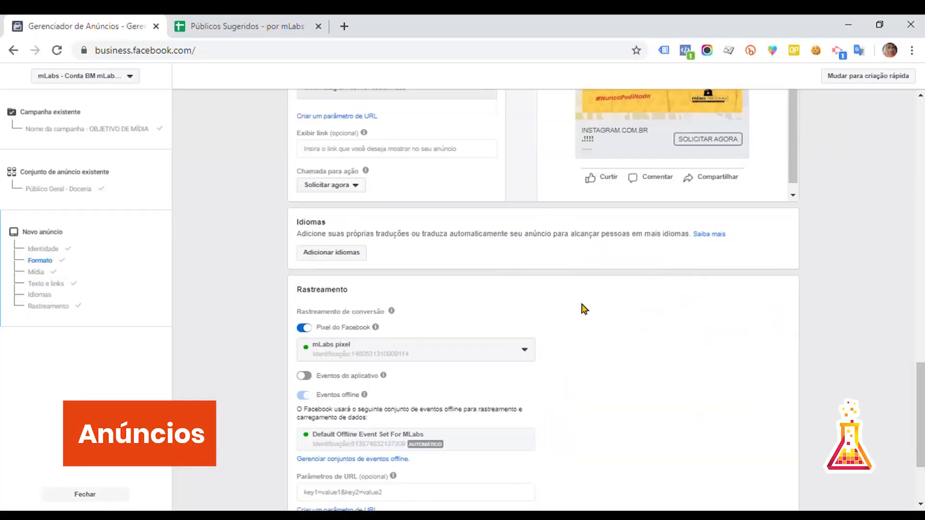
Review the campaign, ad set and ad summary for Post-Doceria-28.03.2020, and save it as a draft.
click(780, 435)
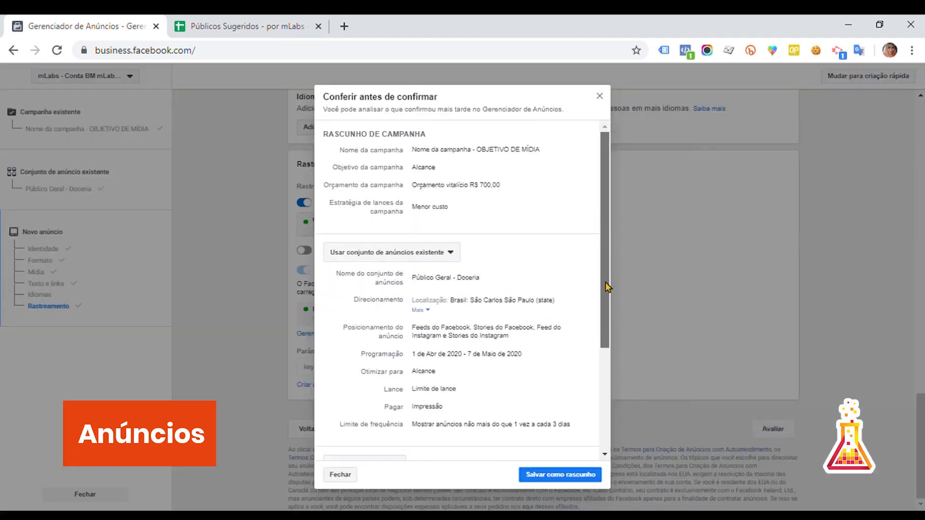
drag(339, 134, 486, 214)
scroll(513, 226, down, 3)
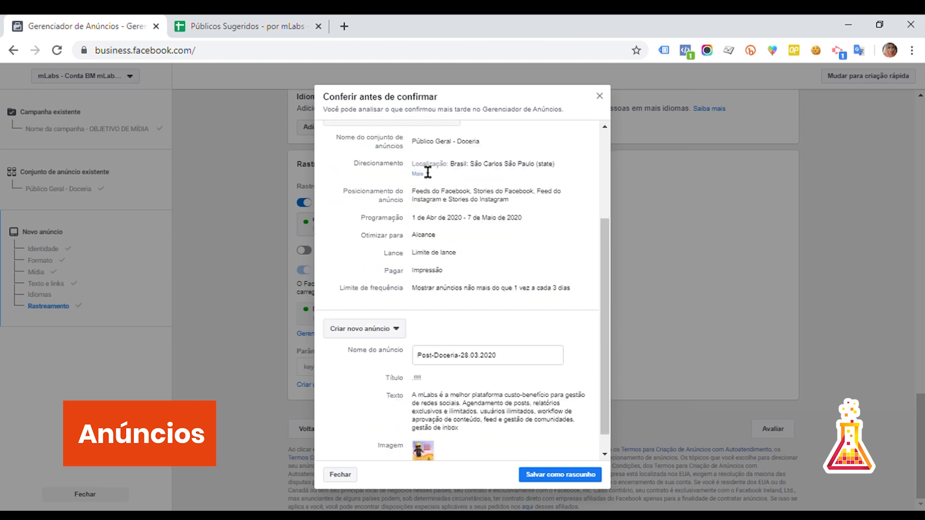
scroll(415, 176, up, 2)
scroll(512, 304, down, 2)
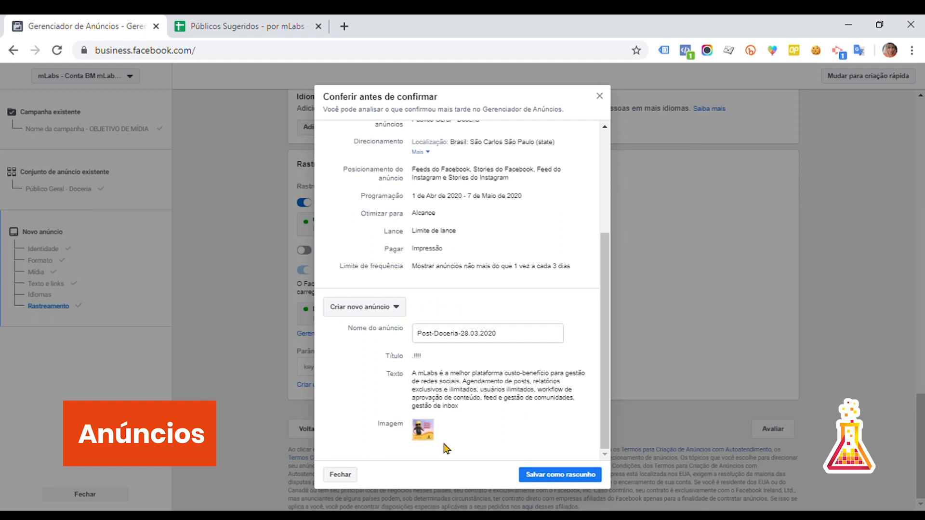
click(576, 476)
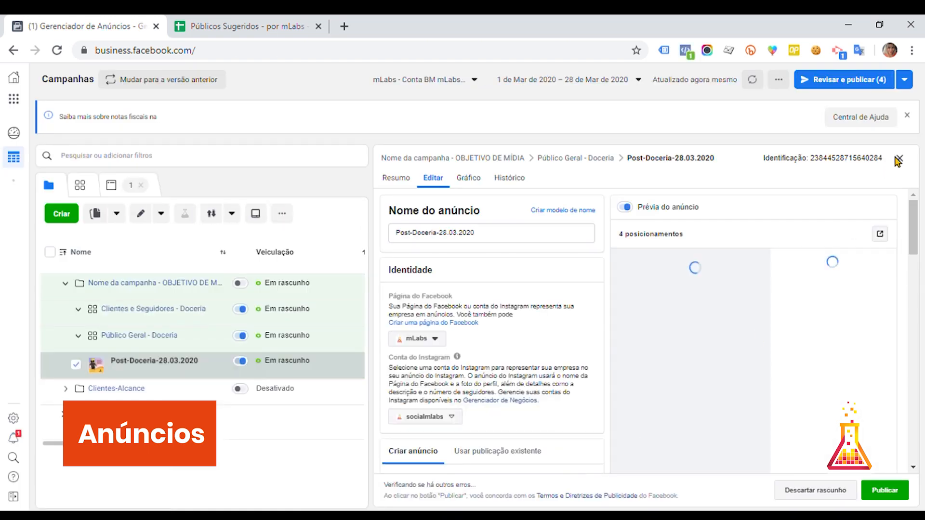
Publish the ad Post-Doceria-28.03.2020 and switch off its campaign, Nome da campanha - OBJETIVO DE MÍDIA.
click(876, 488)
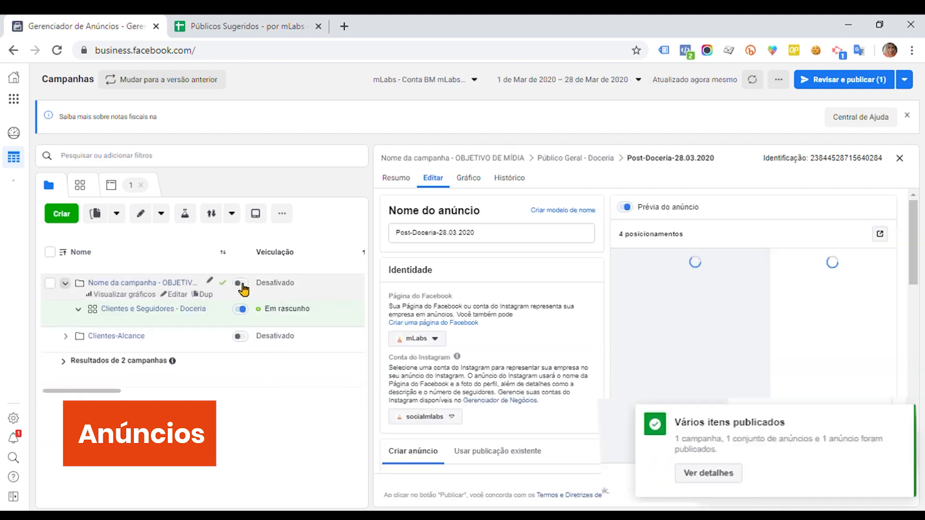
click(899, 159)
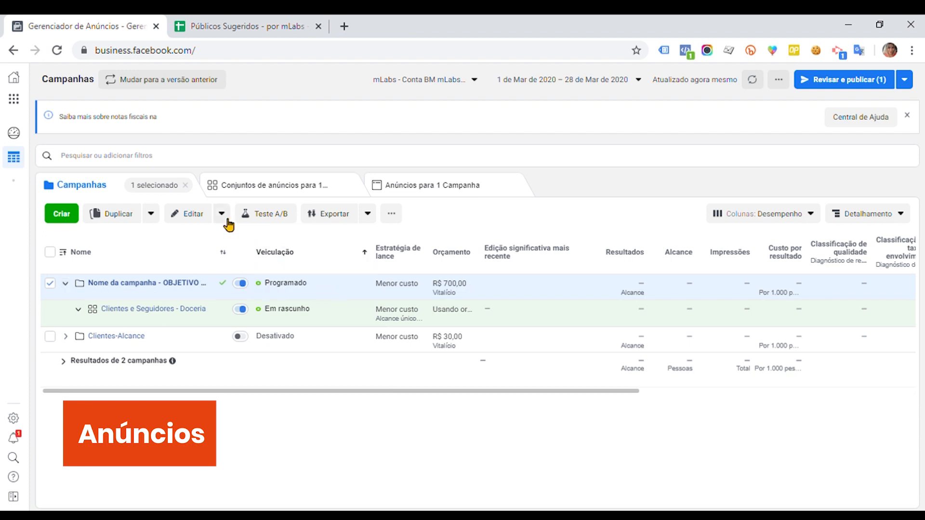
click(241, 283)
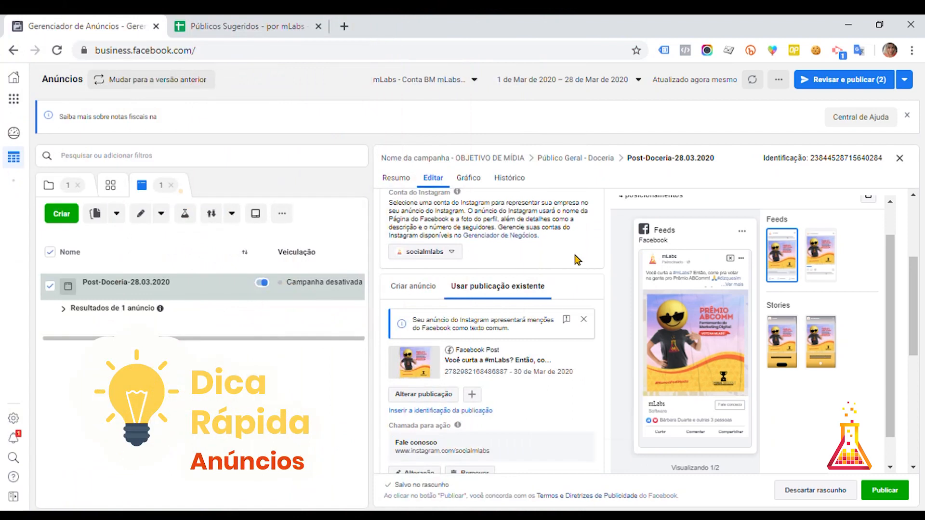
Open Facebook's text overlay tool, Ferramenta de sobreposição de texto, in a new browser tab.
scroll(577, 260, down, 1)
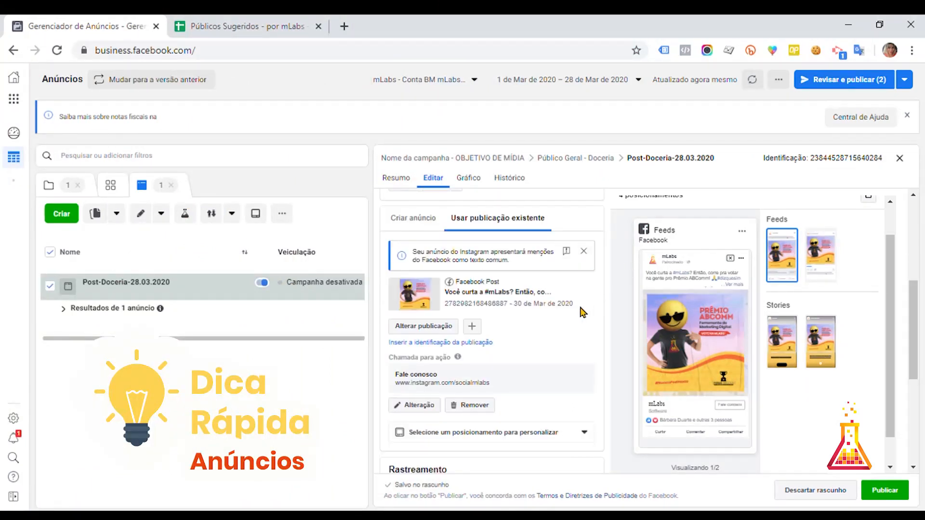
mouse_move(670, 323)
click(344, 26)
text(overl)
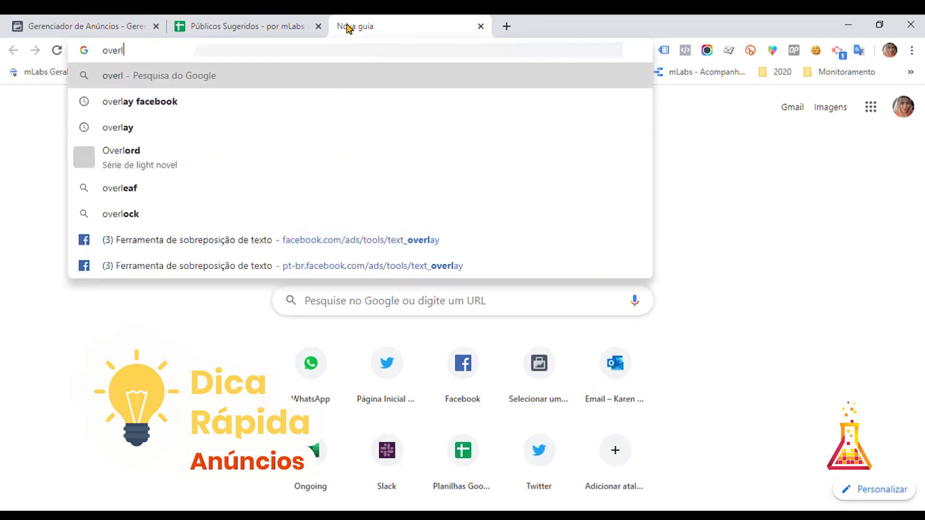
key(Down)
key(Return)
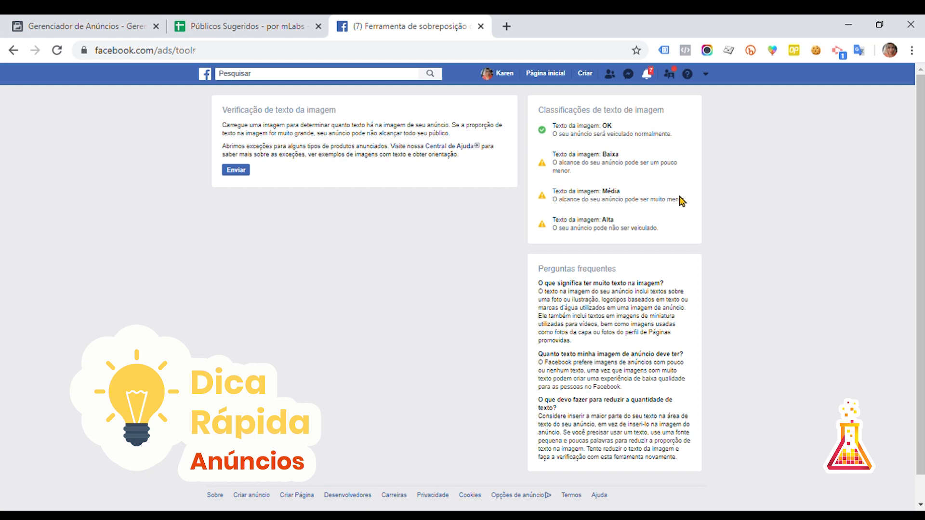
Upload the square Prêmio ABComm image to check its text rating, and return to the ad preview in Ads Manager.
click(236, 174)
click(234, 172)
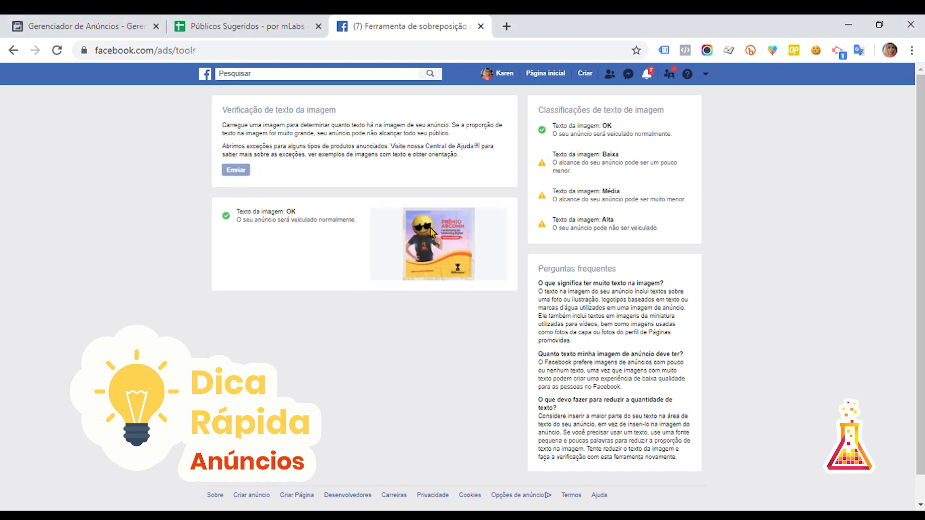
double_click(275, 229)
triple_click(275, 230)
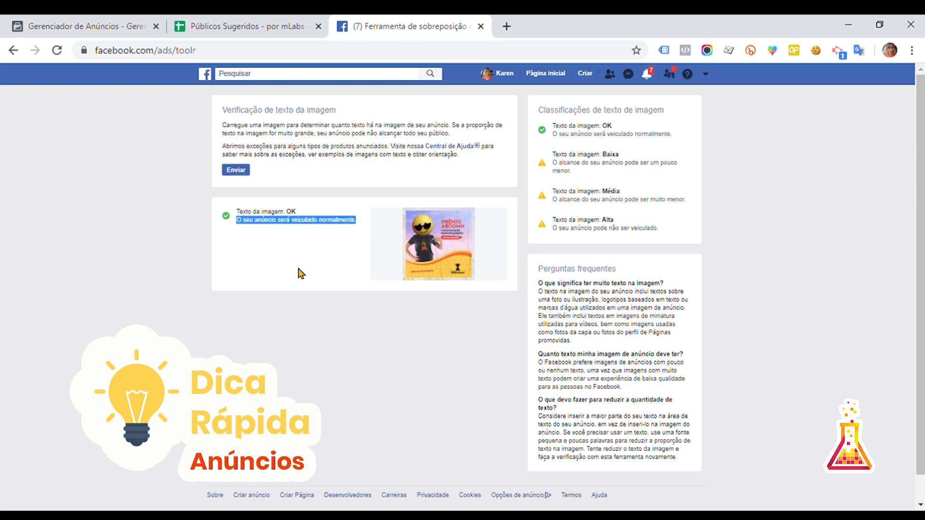
click(94, 22)
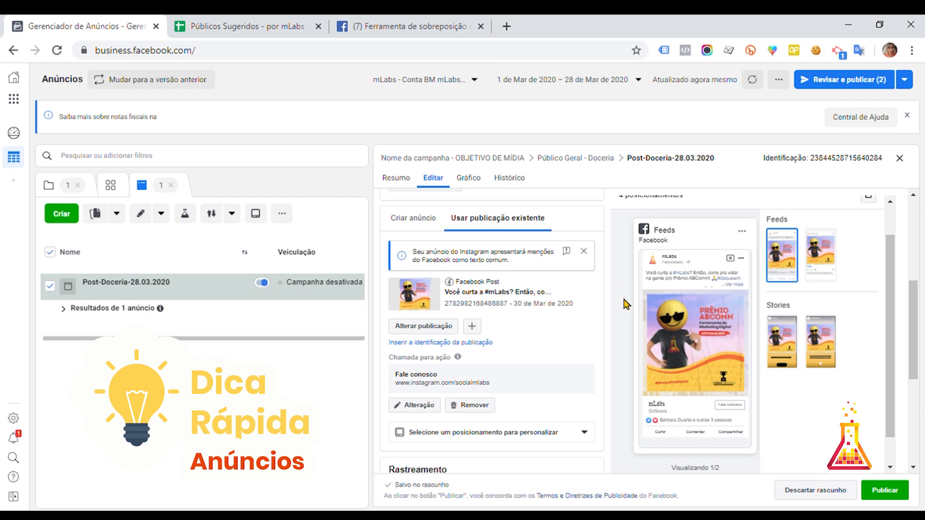
mouse_move(650, 283)
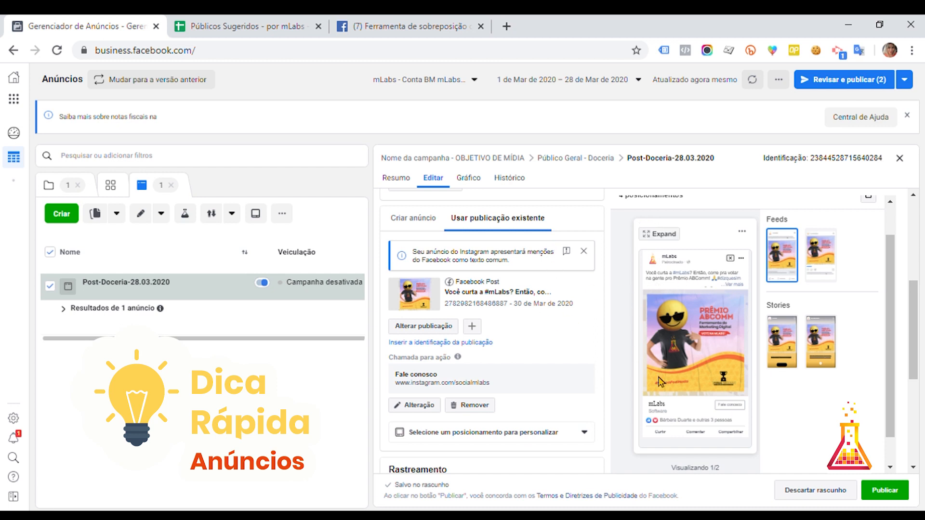